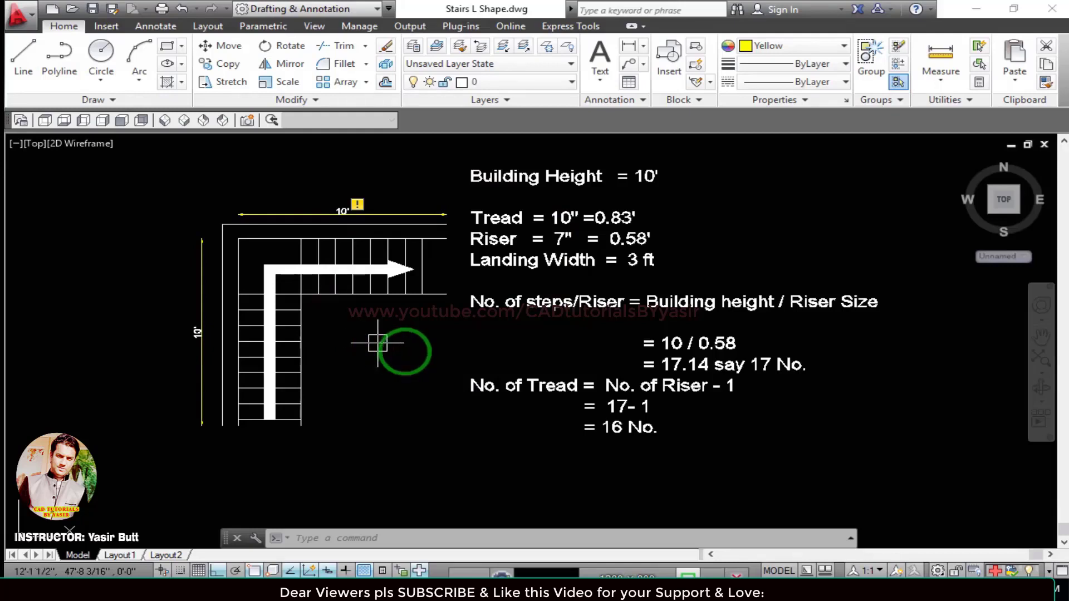
# Delete the horizontal and vertical 10' dimensions from the L-shaped stair plan.
pyautogui.moveTo(405, 351); pyautogui.dragTo(427, 372, button='middle')
pyautogui.click(418, 234)
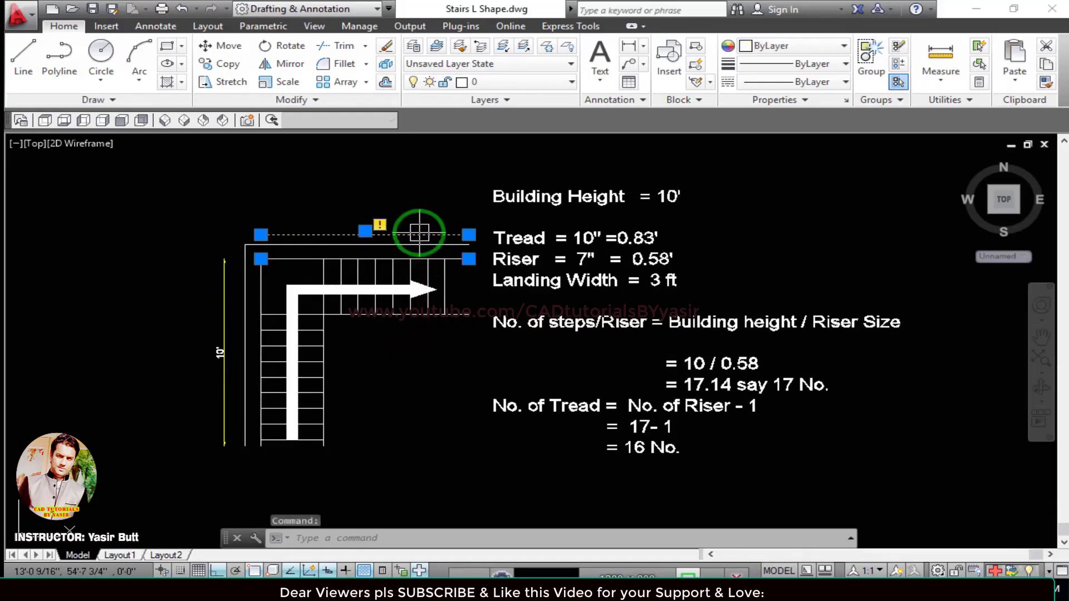
pyautogui.press('Delete')
pyautogui.click(224, 286)
pyautogui.press('Delete')
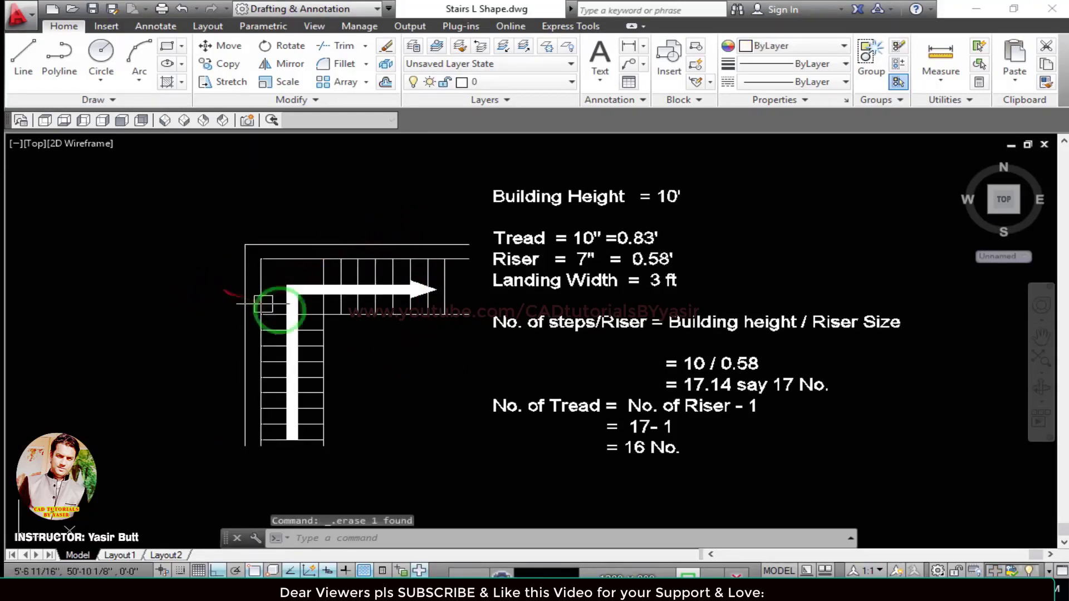
# Copy the whole L-shaped stair plan, including walls, steps and direction arrow, horizontally into the empty space left of the original.
pyautogui.moveTo(382, 330)
pyautogui.mouseDown(button='middle')
pyautogui.moveTo(379, 296)
pyautogui.moveTo(450, 355)
pyautogui.mouseUp(button='middle')
pyautogui.click(266, 204)
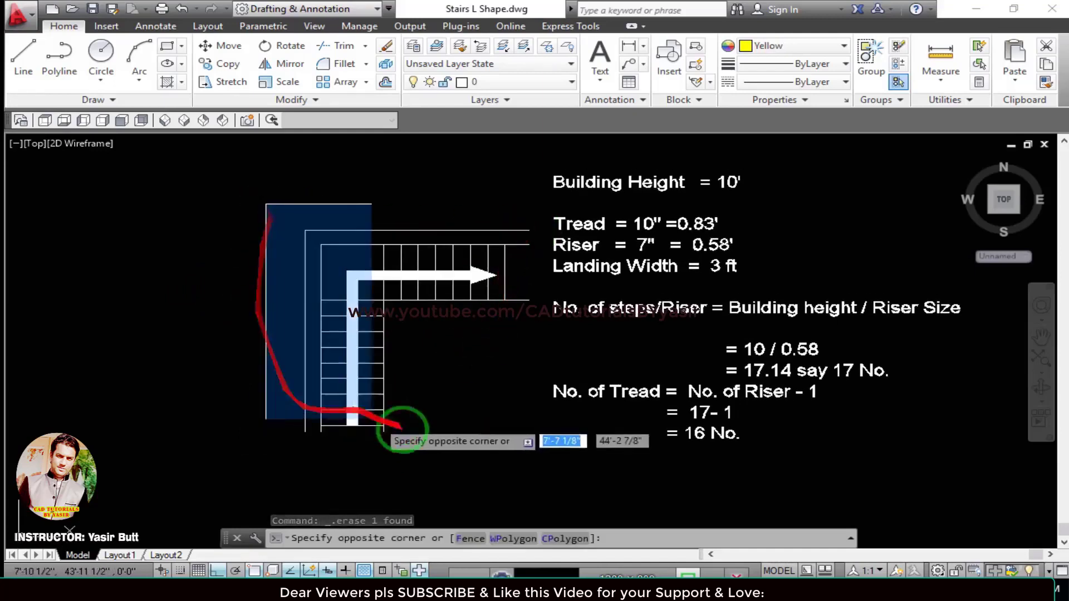
pyautogui.click(539, 453)
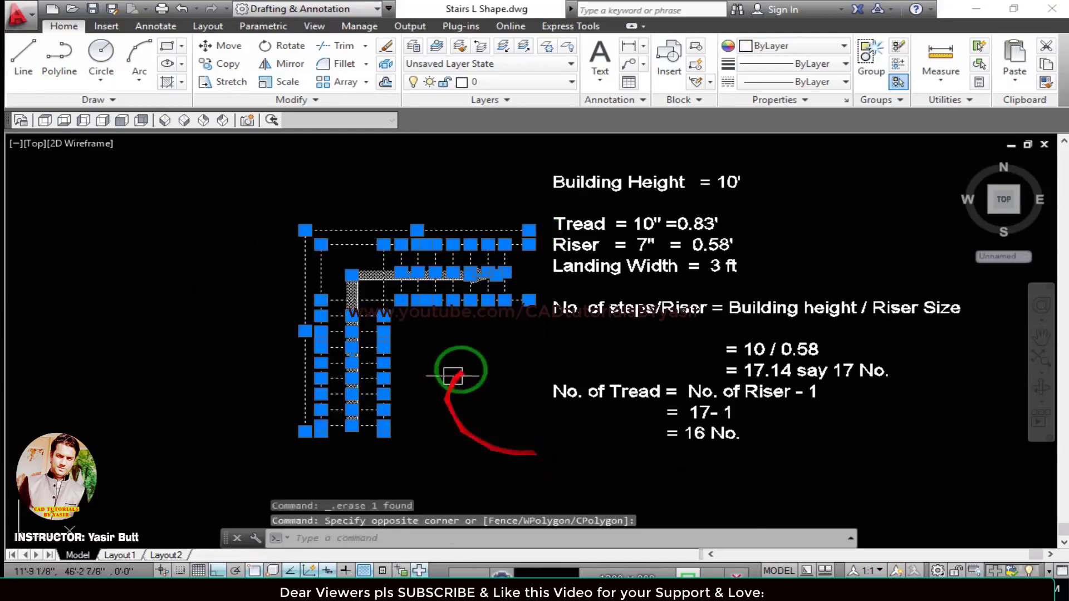
pyautogui.write('co')
pyautogui.press('Return')
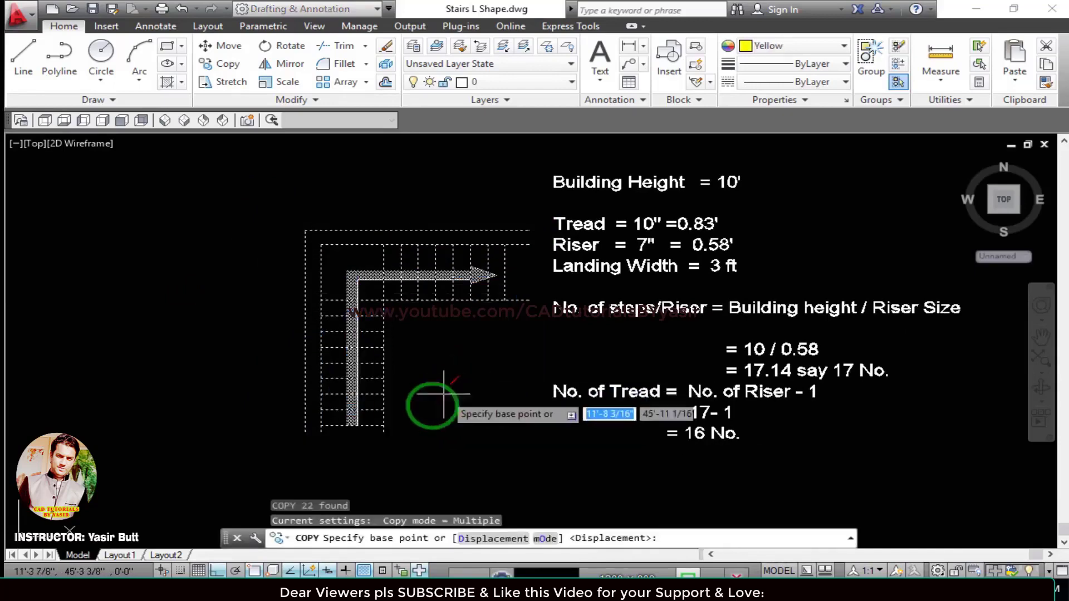
pyautogui.moveTo(417, 389); pyautogui.dragTo(529, 314, button='middle')
pyautogui.click(510, 403)
pyautogui.moveTo(510, 402); pyautogui.dragTo(716, 421, button='middle')
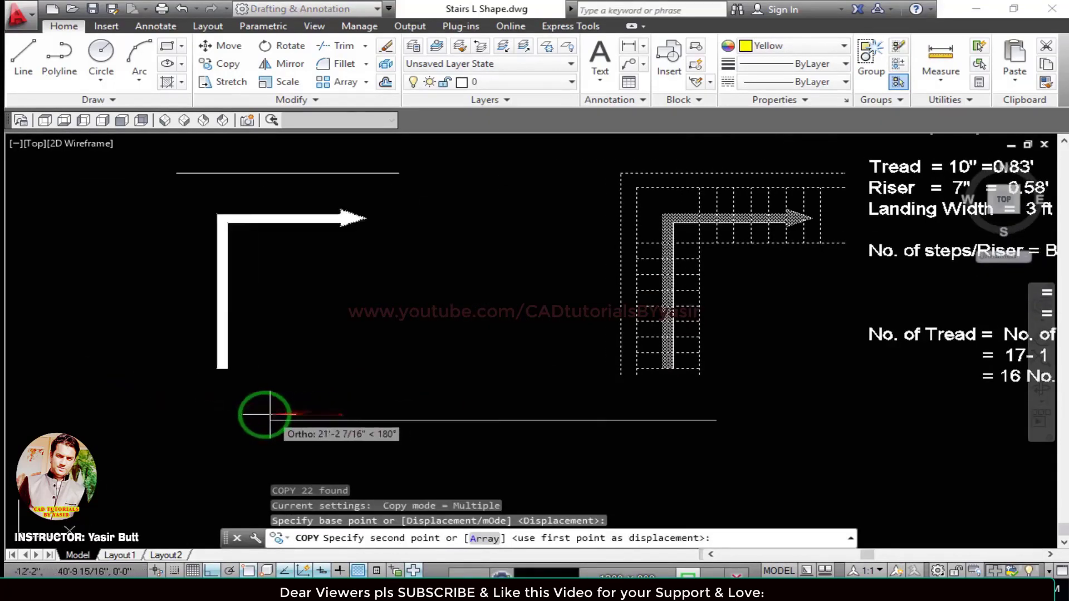
pyautogui.click(245, 419)
pyautogui.press('Escape')
pyautogui.moveTo(322, 357)
pyautogui.mouseDown(button='middle')
pyautogui.moveTo(350, 391)
pyautogui.moveTo(396, 354)
pyautogui.moveTo(409, 310)
pyautogui.moveTo(305, 334)
pyautogui.mouseUp(button='middle')
pyautogui.scroll(2, 311, 346)
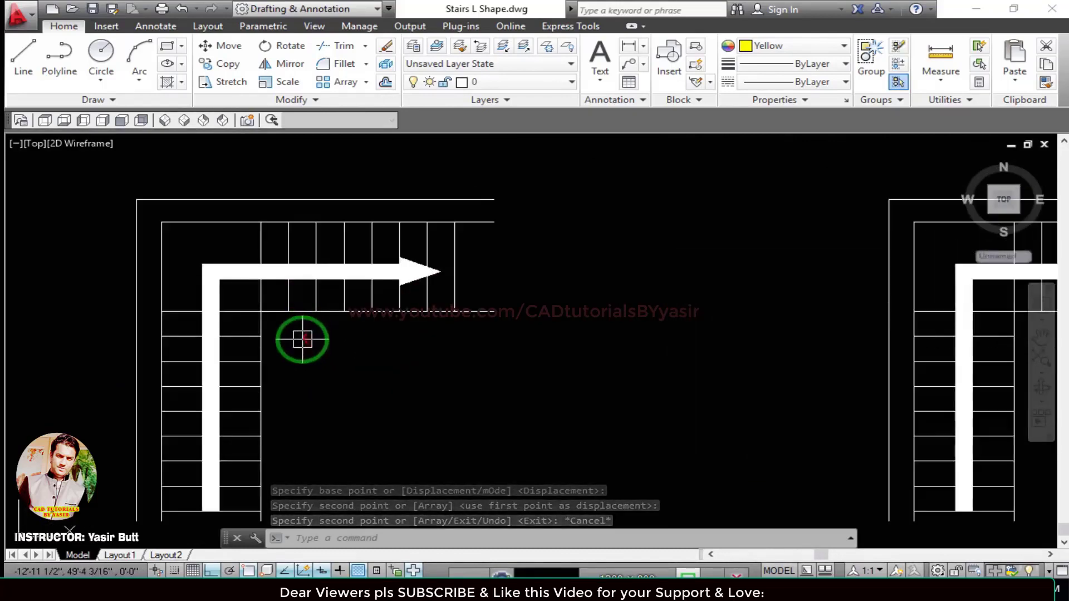
pyautogui.scroll(-3, 314, 339)
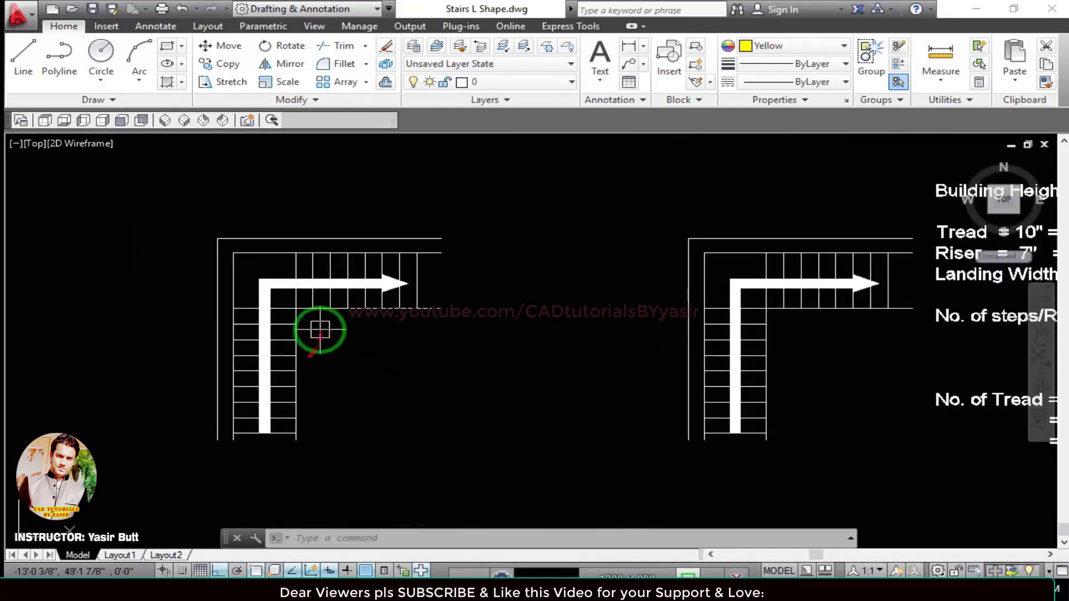
pyautogui.moveTo(320, 330); pyautogui.dragTo(304, 364, button='middle')
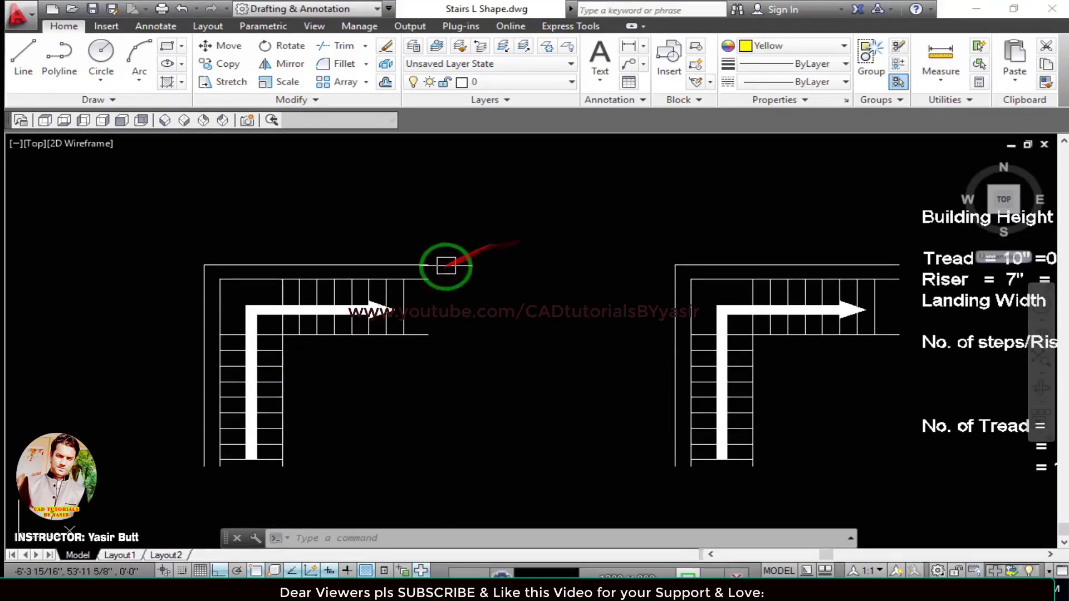
# Draw yellow vertical construction lines through the copied plan's outer wall corner, inner wall corner and the right end of its upper wall.
pyautogui.click(816, 48)
pyautogui.click(816, 49)
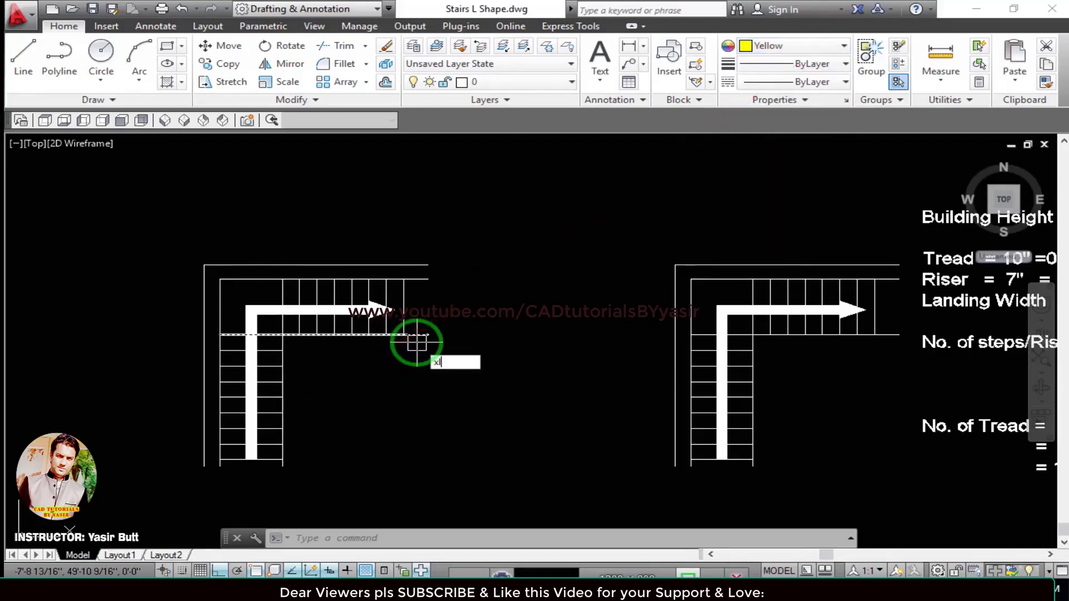
pyautogui.write('xl')
pyautogui.press('Return')
pyautogui.moveTo(409, 342); pyautogui.dragTo(479, 547)
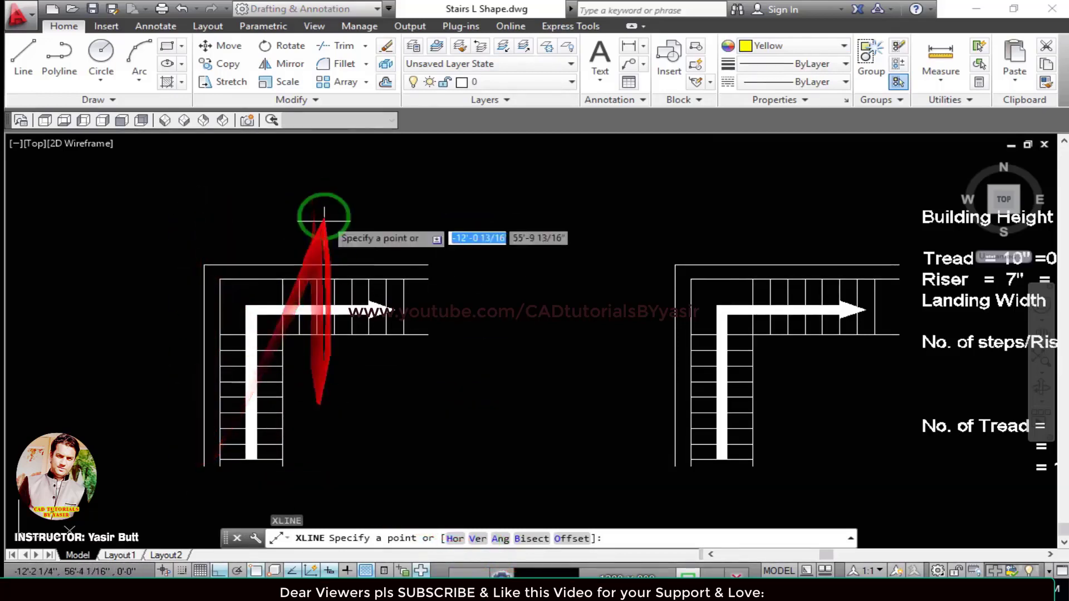
pyautogui.click(477, 538)
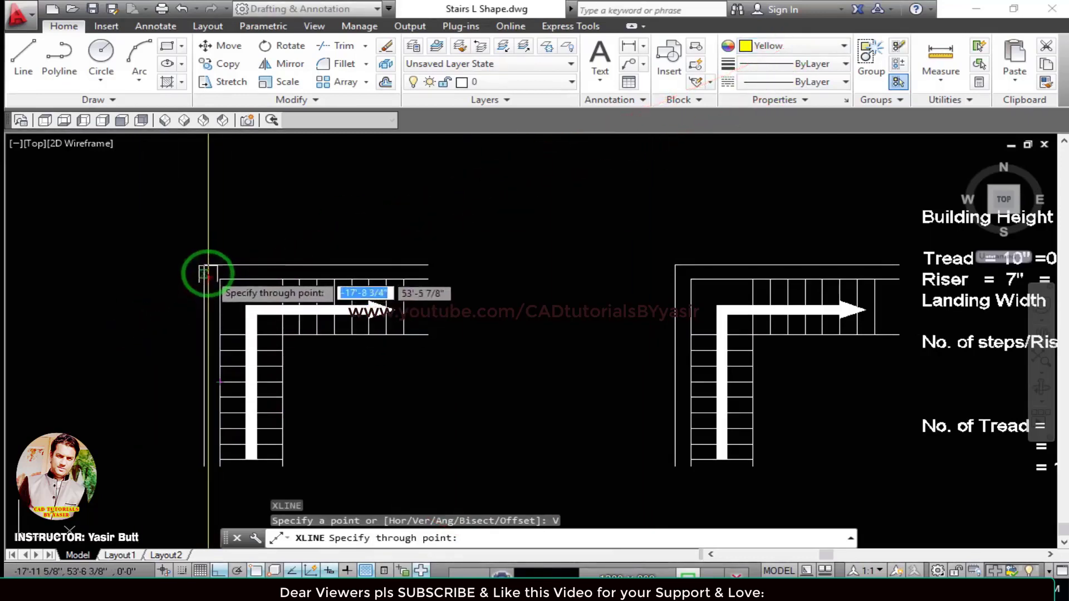
pyautogui.scroll(2, 204, 265)
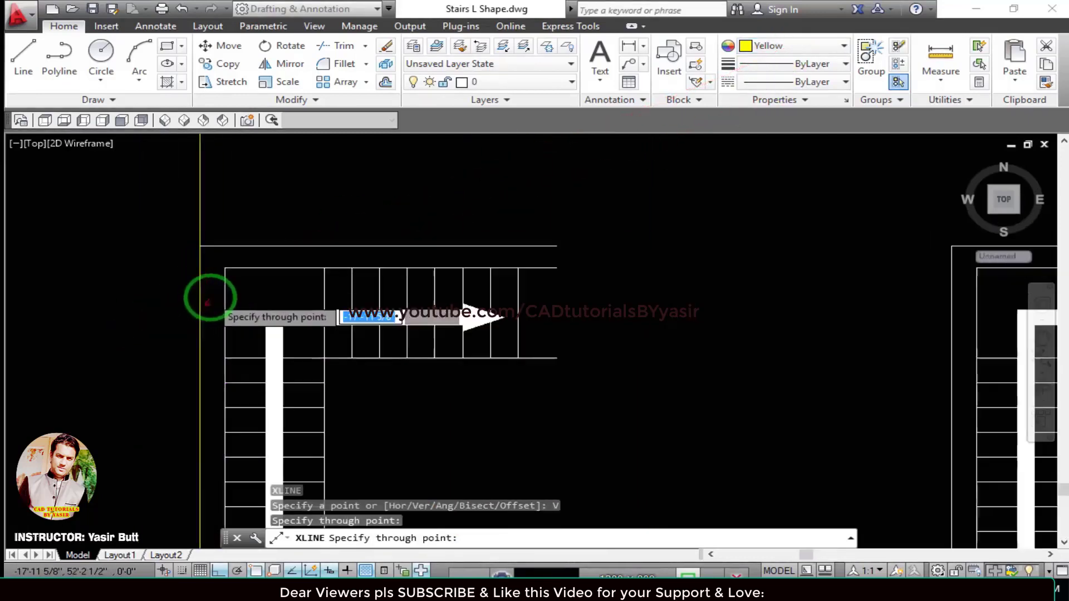
pyautogui.click(225, 268)
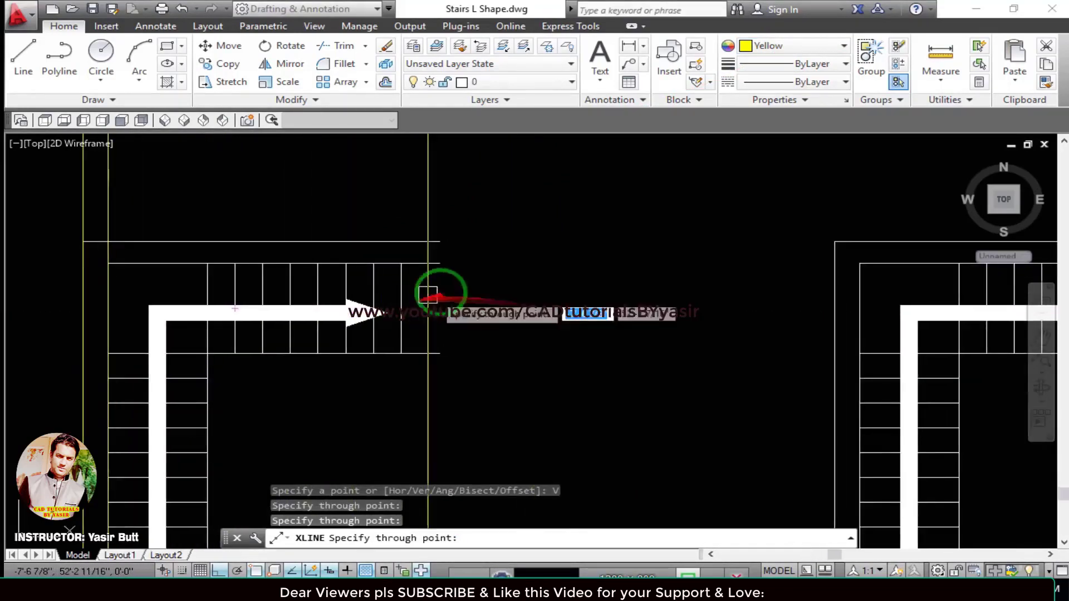
pyautogui.moveTo(529, 304); pyautogui.dragTo(428, 292, button='middle')
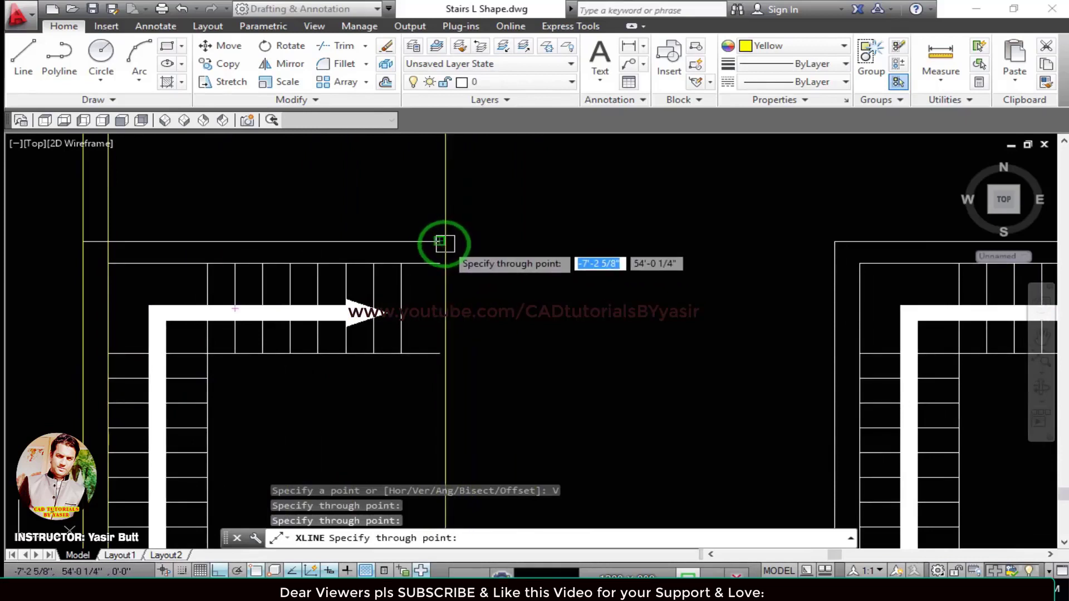
pyautogui.click(439, 241)
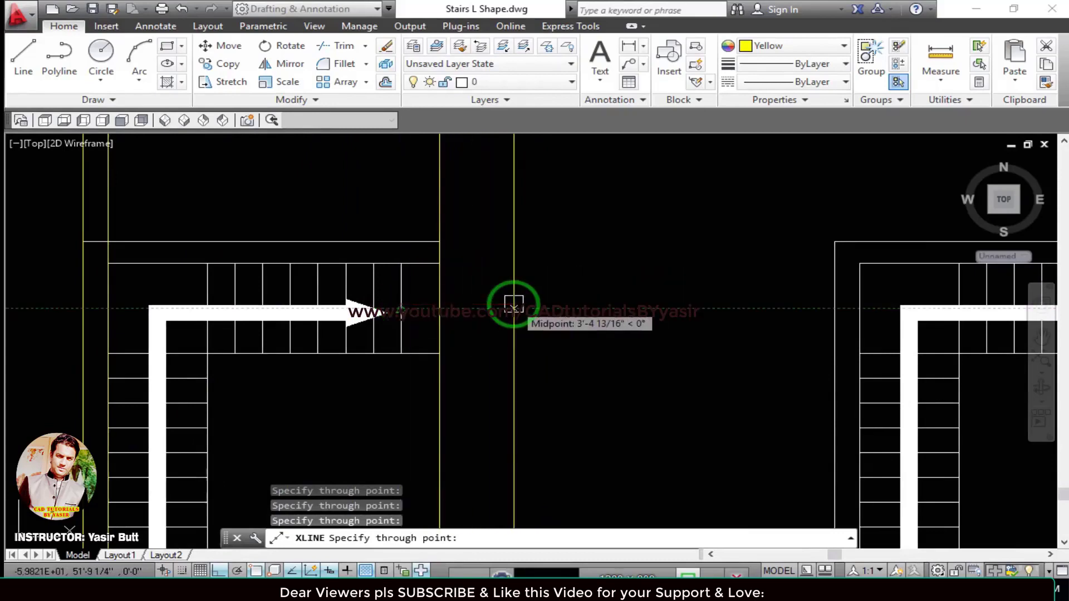
pyautogui.press('Escape')
pyautogui.moveTo(420, 307); pyautogui.dragTo(444, 287, button='middle')
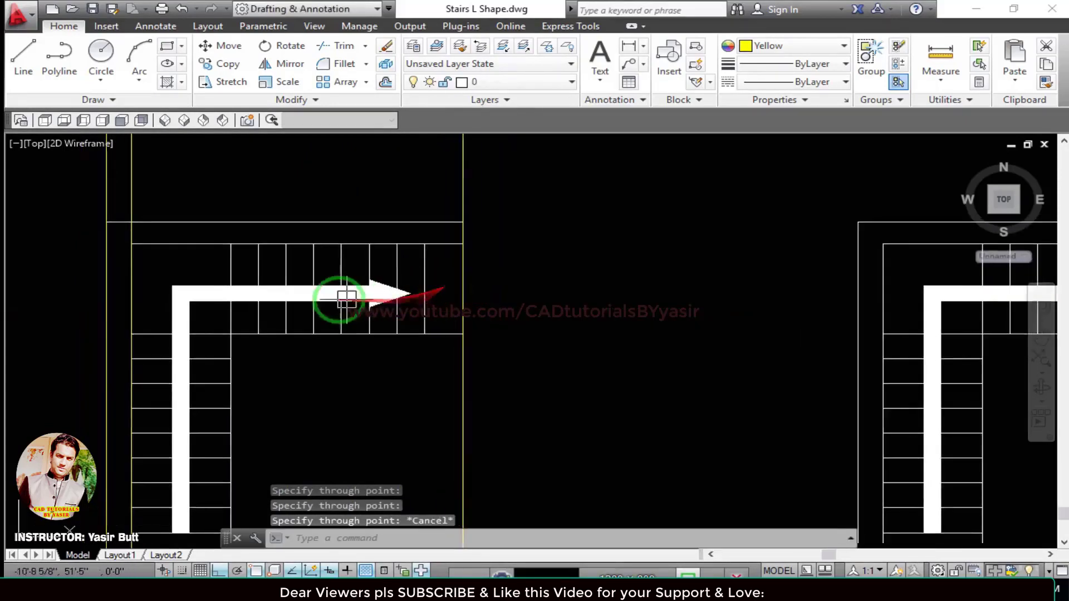
# Draw a horizontal line just above the copied plan, from the outer-left construction line to the right one.
pyautogui.scroll(-2, 346, 299)
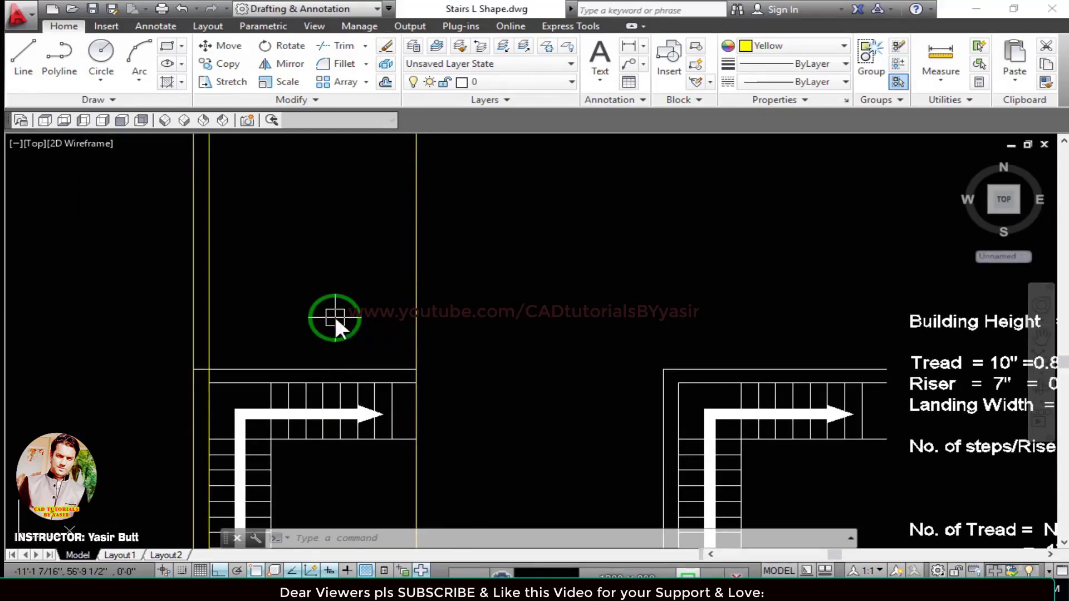
pyautogui.write('l')
pyautogui.press('Return')
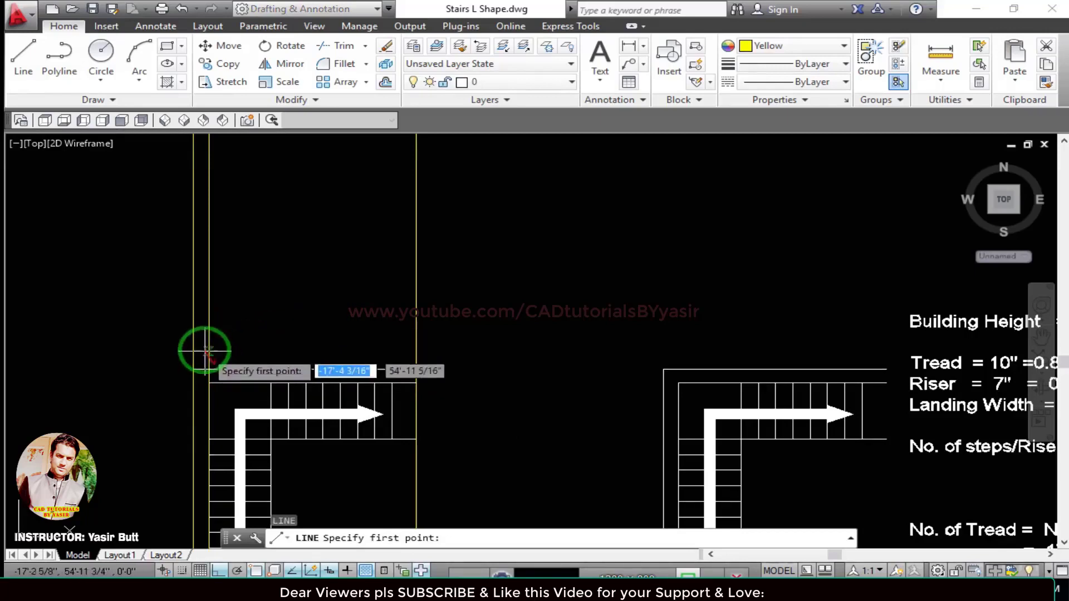
pyautogui.click(193, 338)
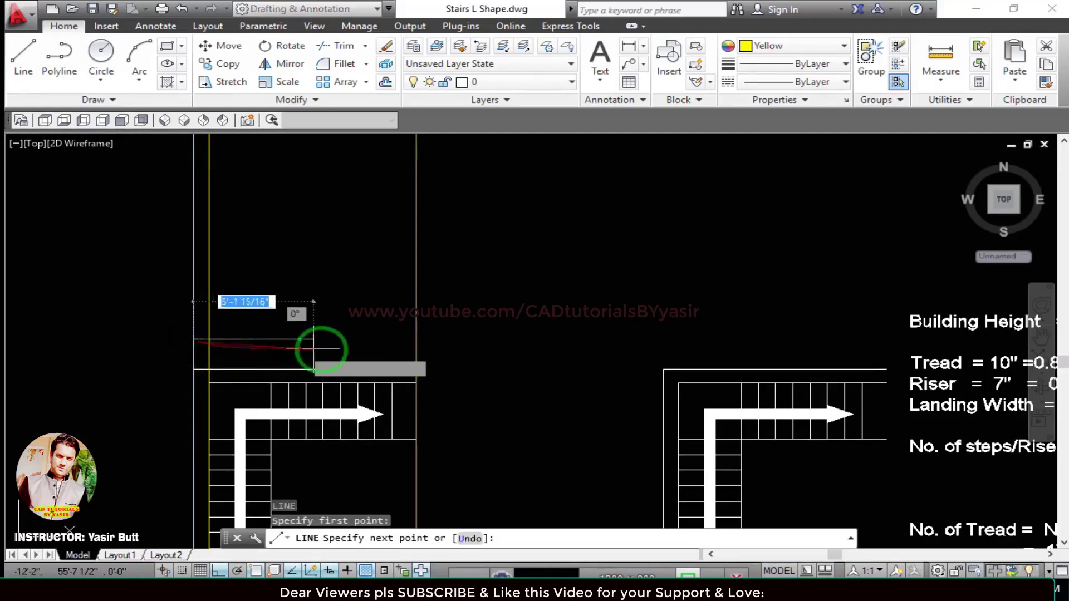
pyautogui.click(416, 338)
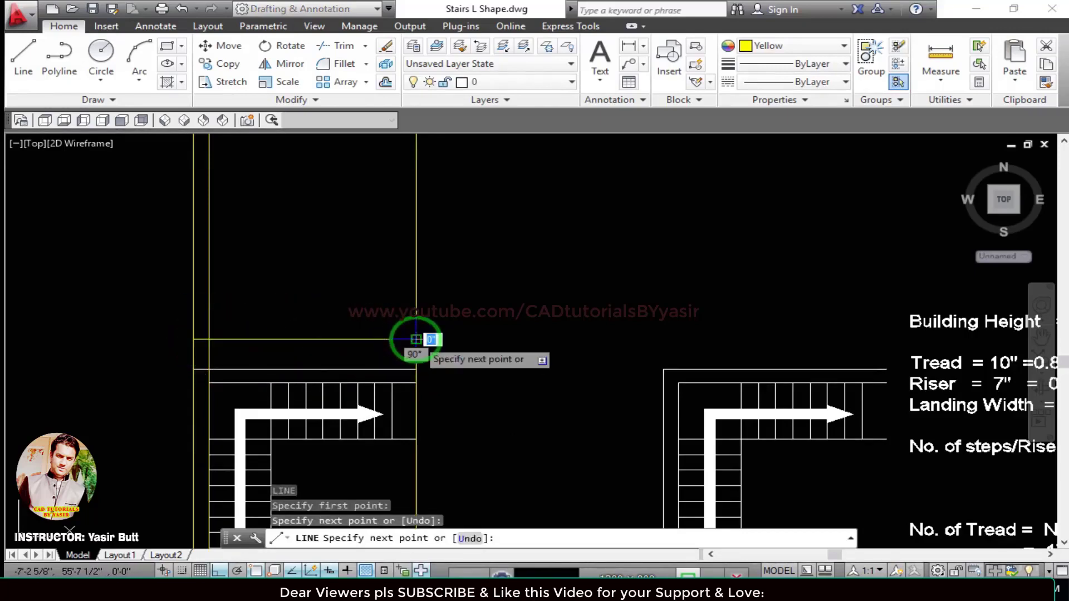
pyautogui.press('Escape')
pyautogui.moveTo(345, 342)
pyautogui.mouseDown(button='middle')
pyautogui.moveTo(366, 320)
pyautogui.moveTo(327, 291)
pyautogui.moveTo(350, 306)
pyautogui.mouseUp(button='middle')
pyautogui.scroll(2, 325, 304)
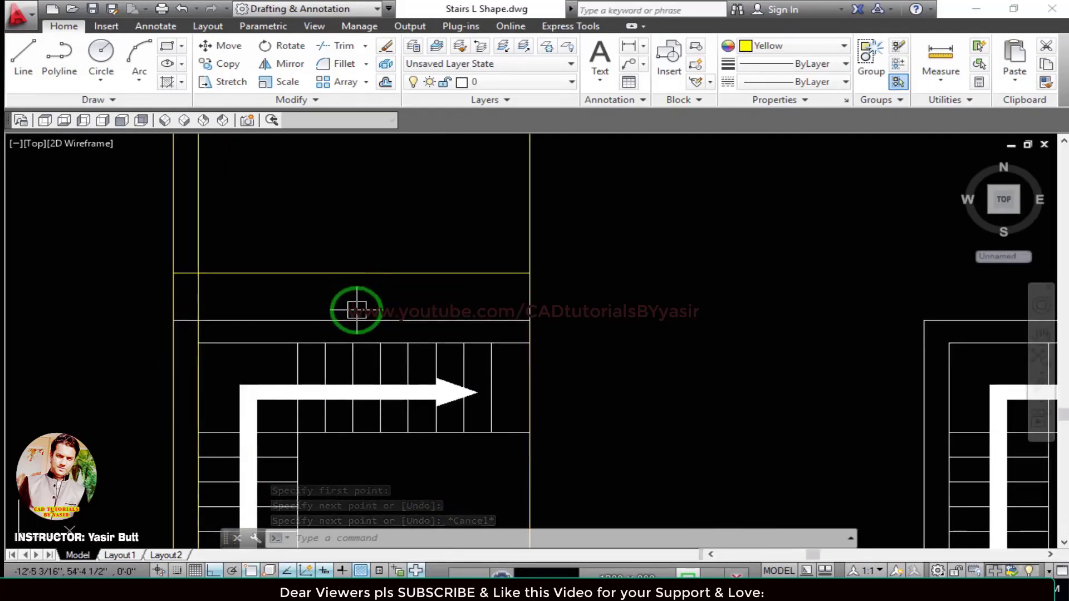
# Trim the three vertical construction lines below the new horizontal line, using all objects as cutting edges.
pyautogui.write('tr')
pyautogui.press('Return')
pyautogui.press('Return')
pyautogui.click(568, 299)
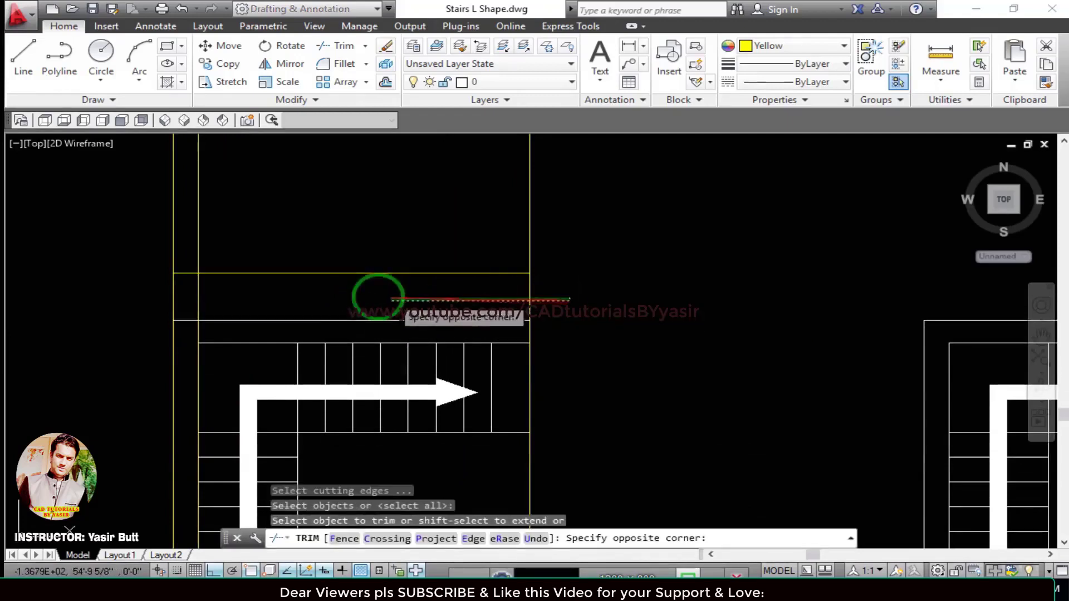
pyautogui.click(161, 298)
pyautogui.press('Escape')
# Delete the three leftover construction line pieces running down through the copied plan.
pyautogui.moveTo(495, 311)
pyautogui.mouseDown(button='middle')
pyautogui.moveTo(498, 274)
pyautogui.moveTo(534, 195)
pyautogui.mouseUp(button='middle')
pyautogui.moveTo(537, 281); pyautogui.dragTo(547, 188, button='middle')
pyautogui.click(595, 350)
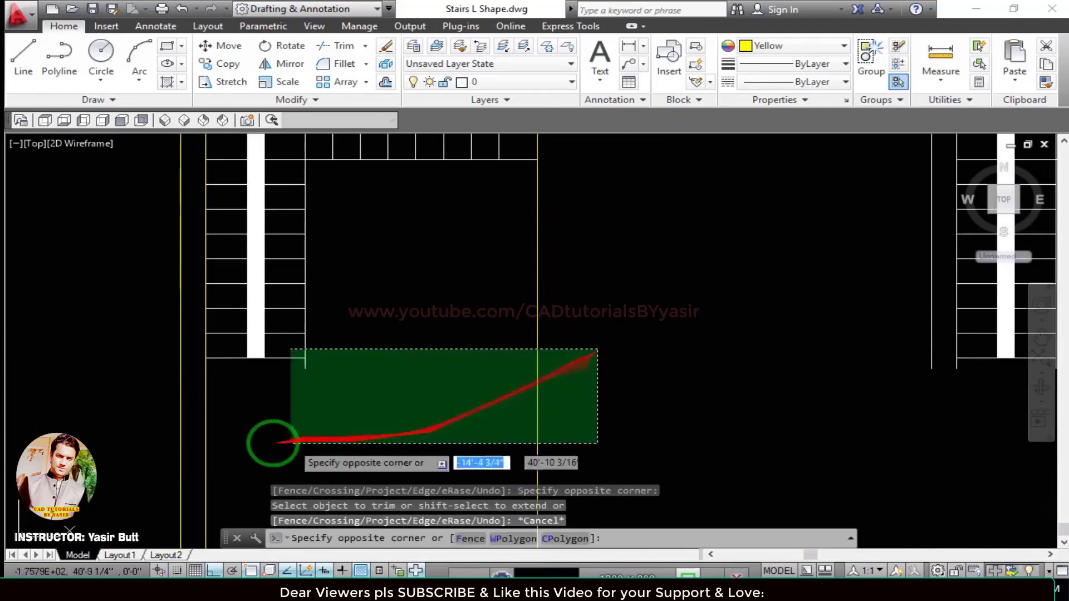
pyautogui.click(475, 402)
pyautogui.click(238, 432)
pyautogui.click(127, 455)
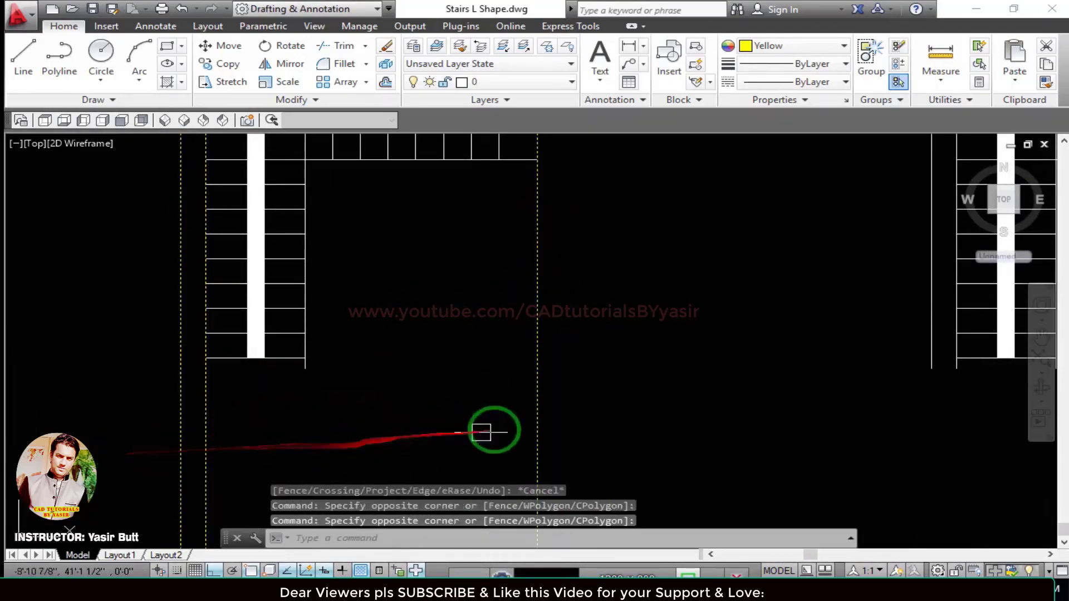
pyautogui.press('Delete')
# Set the current object colour to ByLayer.
pyautogui.scroll(-2, 369, 381)
pyautogui.moveTo(378, 358); pyautogui.dragTo(376, 476, button='middle')
pyautogui.moveTo(406, 316); pyautogui.dragTo(401, 374, button='middle')
pyautogui.moveTo(351, 306); pyautogui.dragTo(323, 327, button='middle')
pyautogui.scroll(2, 322, 327)
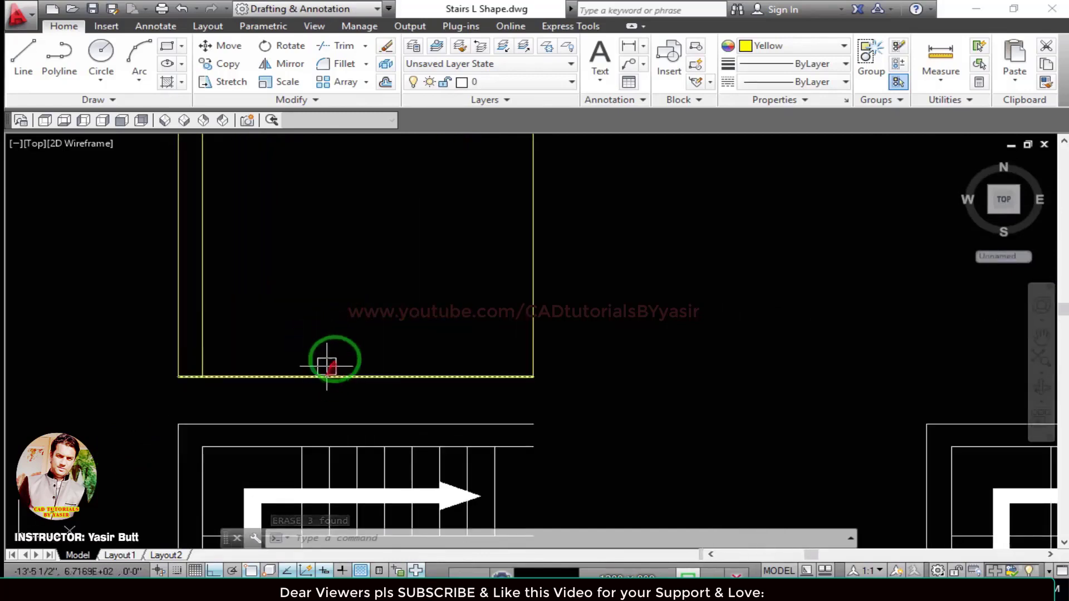
pyautogui.moveTo(334, 361); pyautogui.dragTo(379, 334, button='middle')
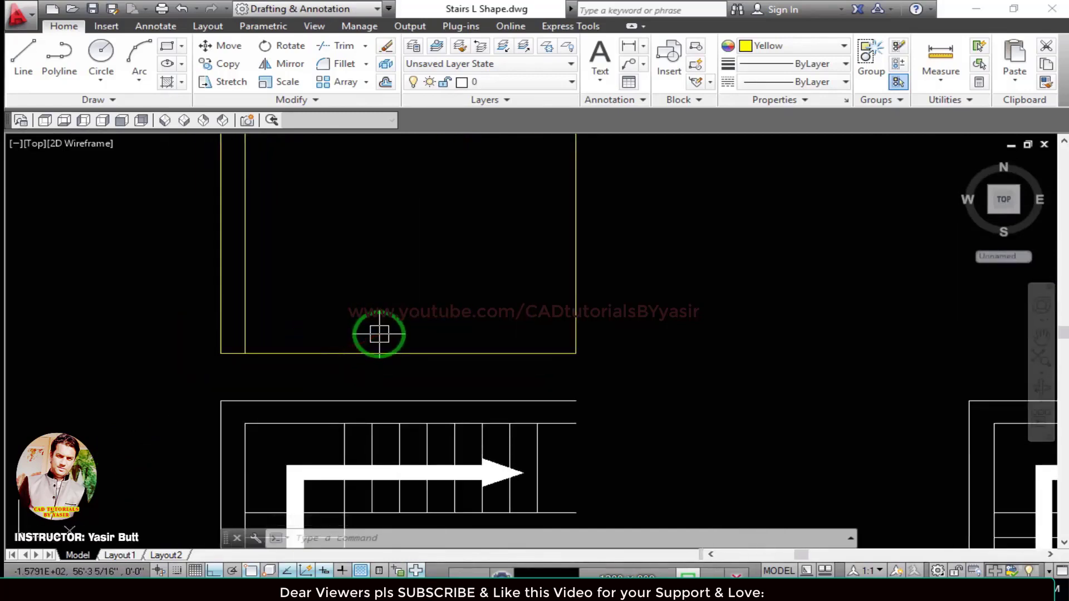
pyautogui.moveTo(379, 334); pyautogui.dragTo(341, 334, button='middle')
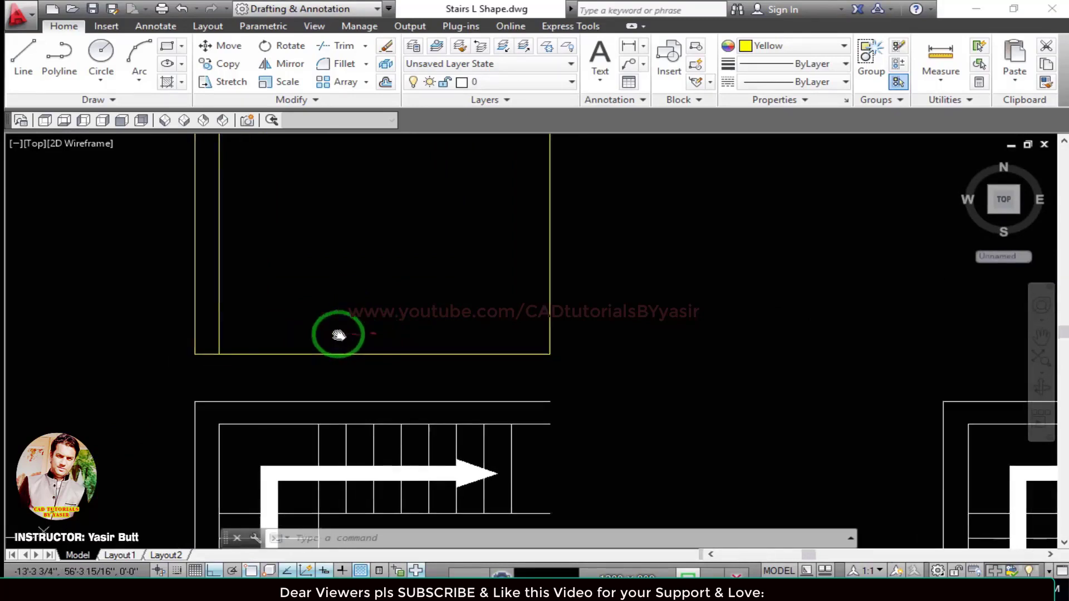
pyautogui.click(761, 46)
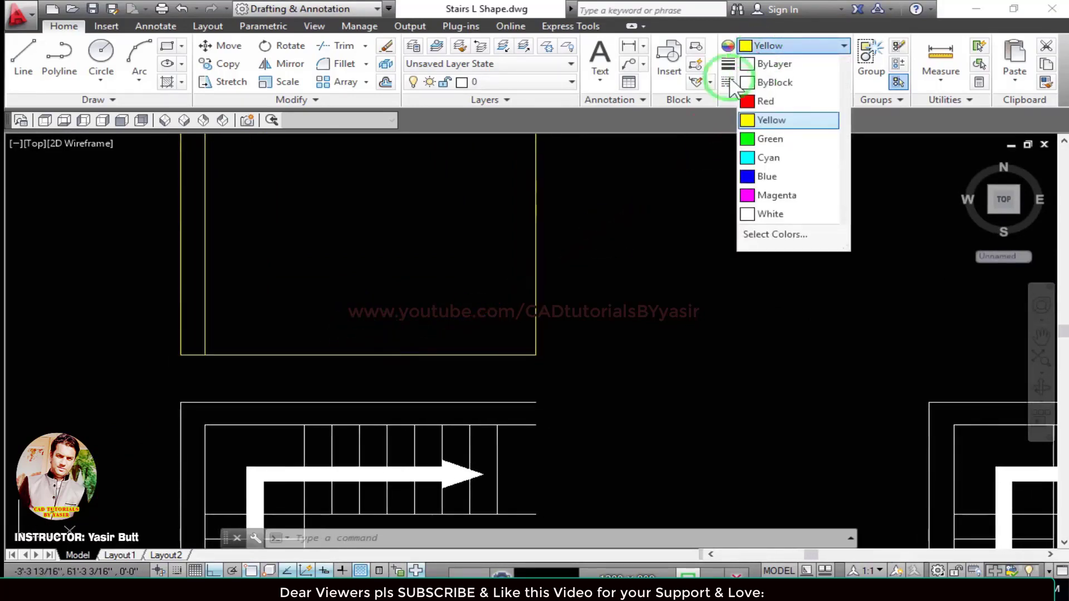
pyautogui.click(788, 69)
pyautogui.moveTo(416, 306)
pyautogui.mouseDown(button='middle')
pyautogui.moveTo(440, 335)
pyautogui.moveTo(407, 319)
pyautogui.mouseUp(button='middle')
pyautogui.press('Escape')
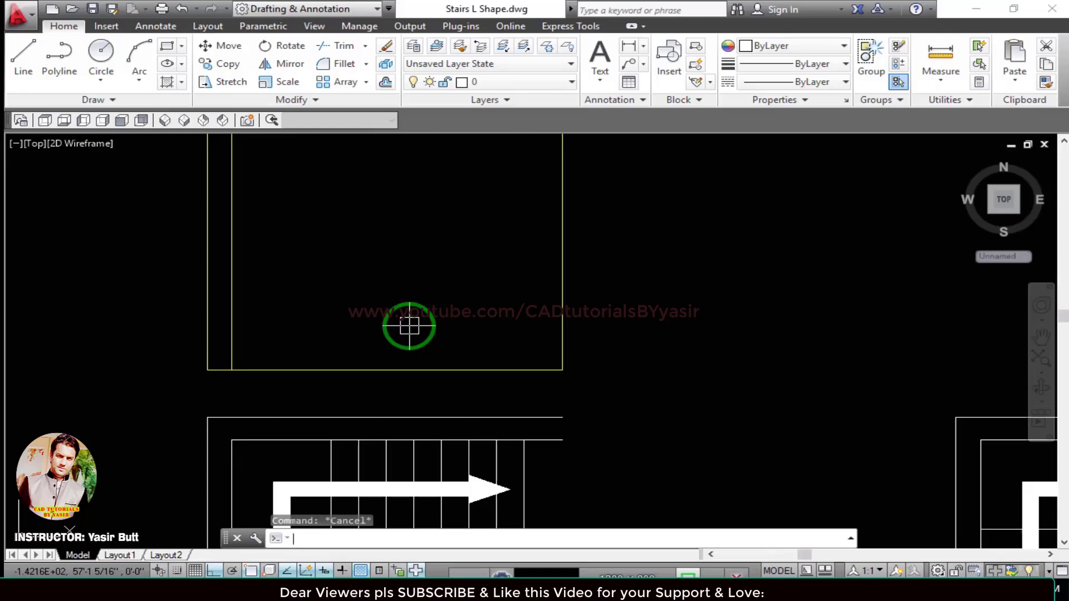
# Offset the horizontal base line 1.5' upward between the vertical construction lines.
pyautogui.write('o')
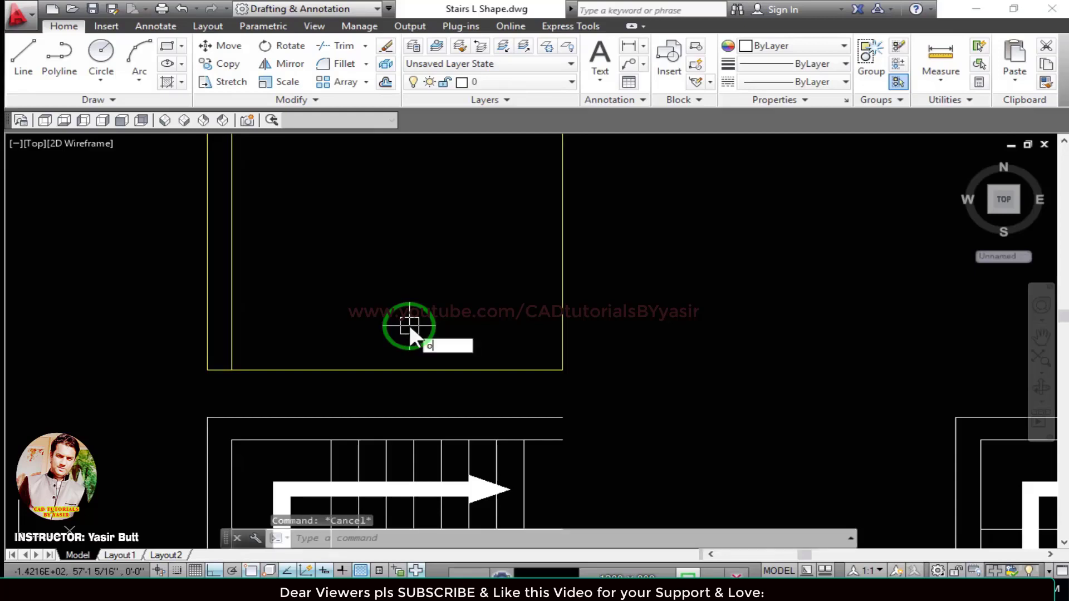
pyautogui.press('Return')
pyautogui.write('1')
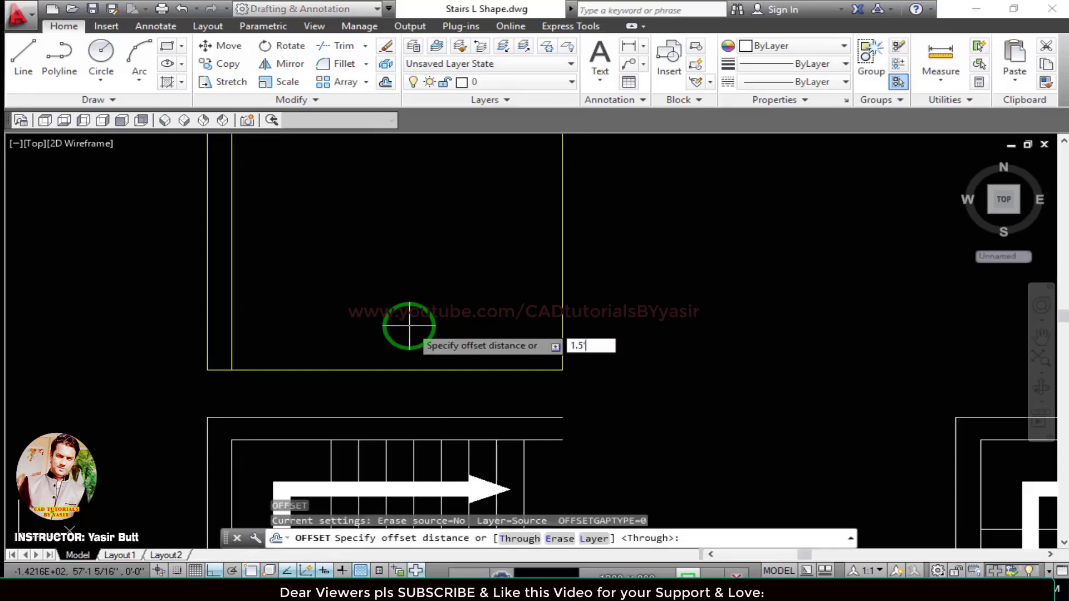
pyautogui.write(".5'")
pyautogui.press('Return')
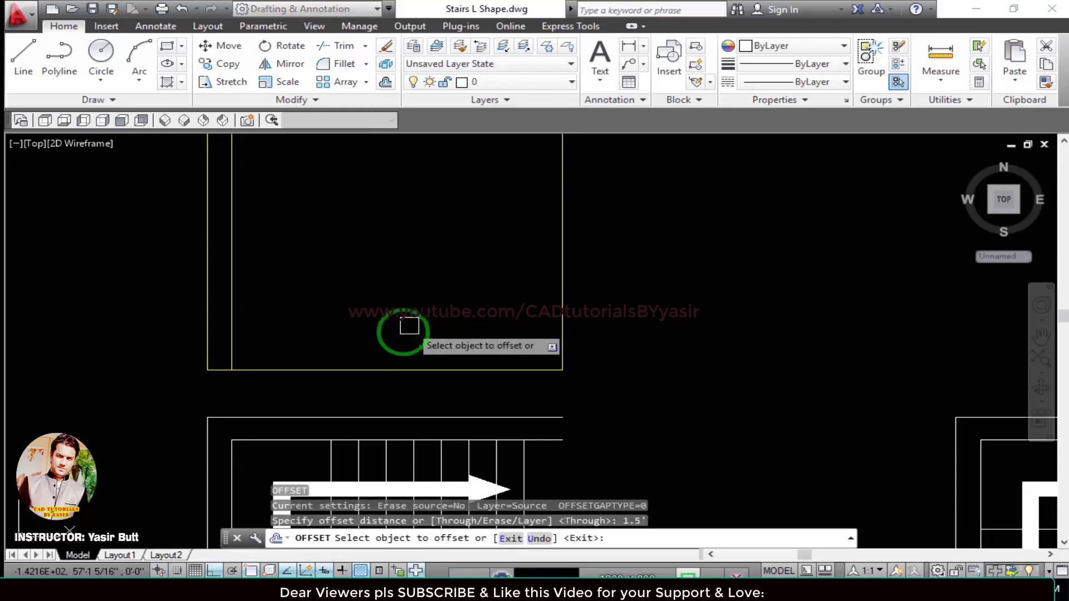
pyautogui.click(391, 368)
pyautogui.click(382, 266)
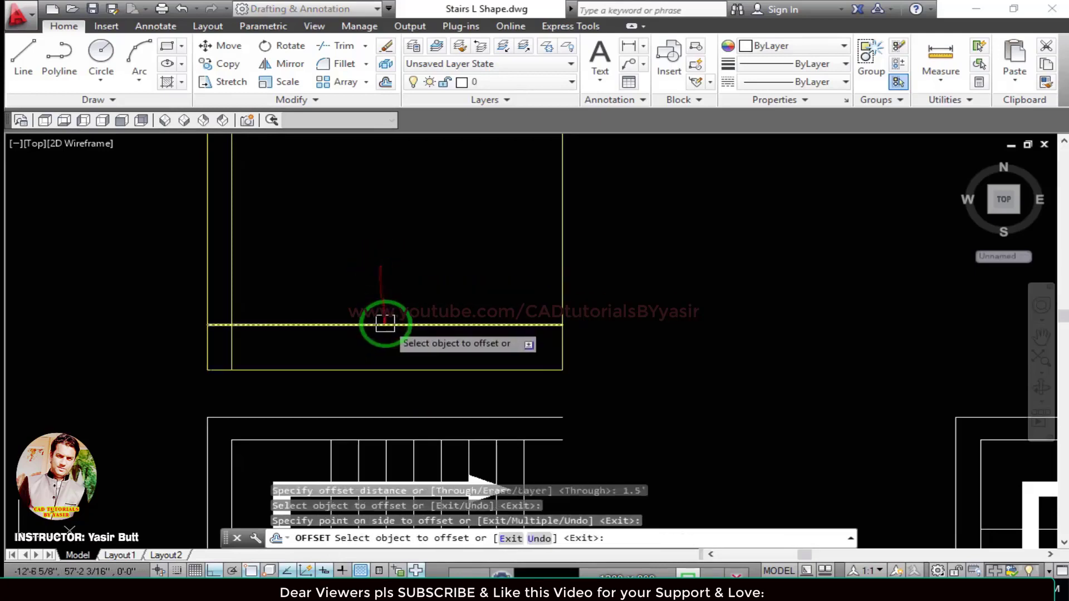
pyautogui.press('Escape')
pyautogui.moveTo(405, 334); pyautogui.dragTo(417, 228, button='middle')
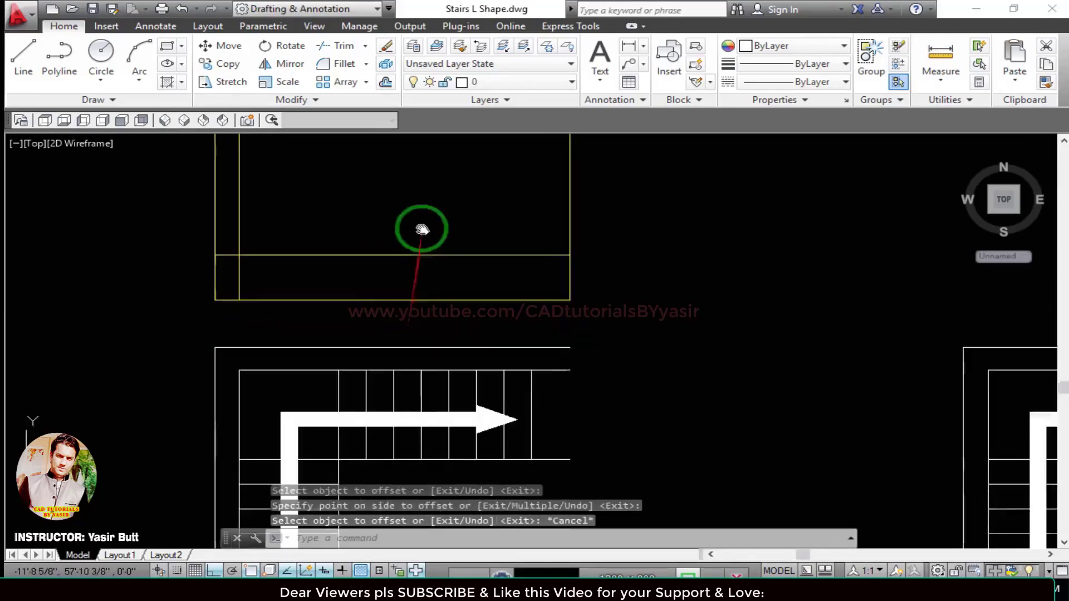
# Match the properties of the plan's outer horizontal line onto the new upper horizontal line of the elevation.
pyautogui.write('ma')
pyautogui.press('Return')
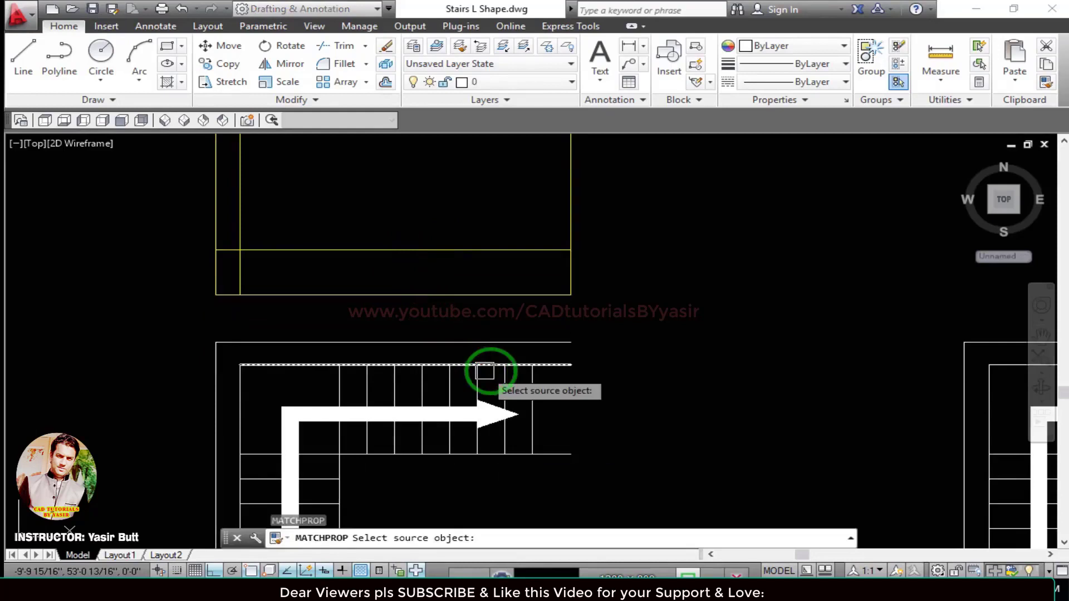
pyautogui.click(460, 338)
pyautogui.click(449, 249)
pyautogui.press('Escape')
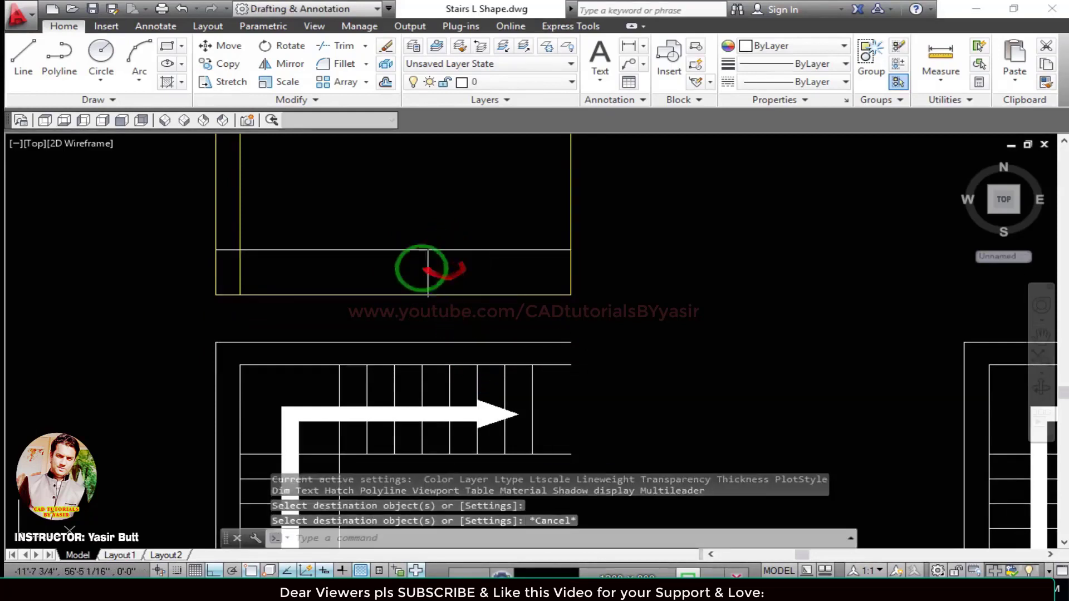
pyautogui.moveTo(376, 273)
pyautogui.mouseDown(button='middle')
pyautogui.moveTo(350, 282)
pyautogui.moveTo(535, 317)
pyautogui.moveTo(470, 334)
pyautogui.moveTo(354, 339)
pyautogui.moveTo(382, 349)
pyautogui.mouseUp(button='middle')
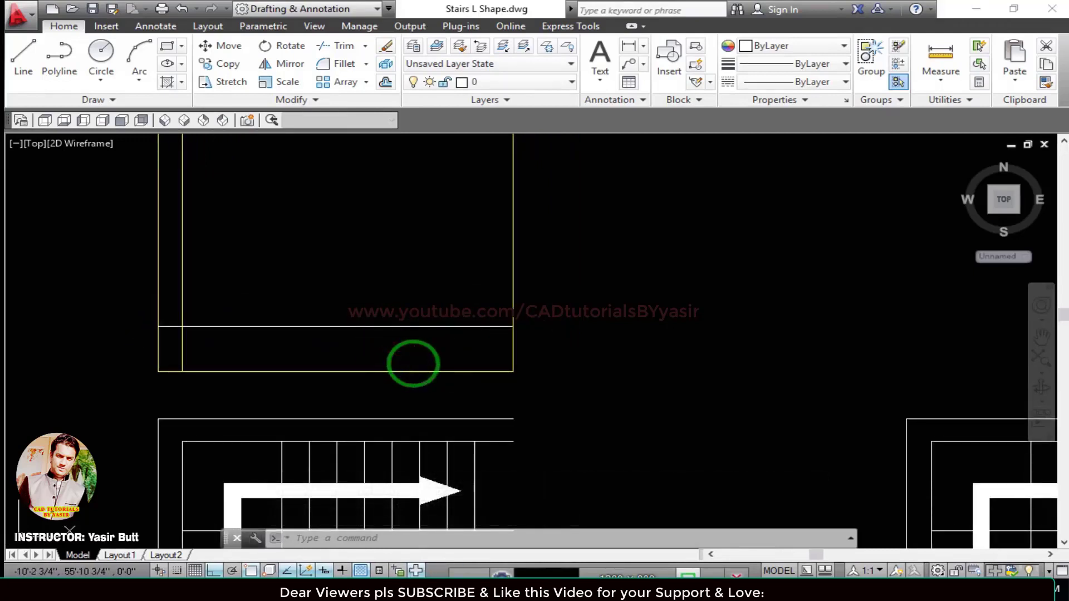
# Offset the two outermost vertical construction lines 6" outward, one on each side of the elevation.
pyautogui.write('o')
pyautogui.press('Return')
pyautogui.write('6')
pyautogui.press('Return')
pyautogui.click(511, 277)
pyautogui.click(551, 279)
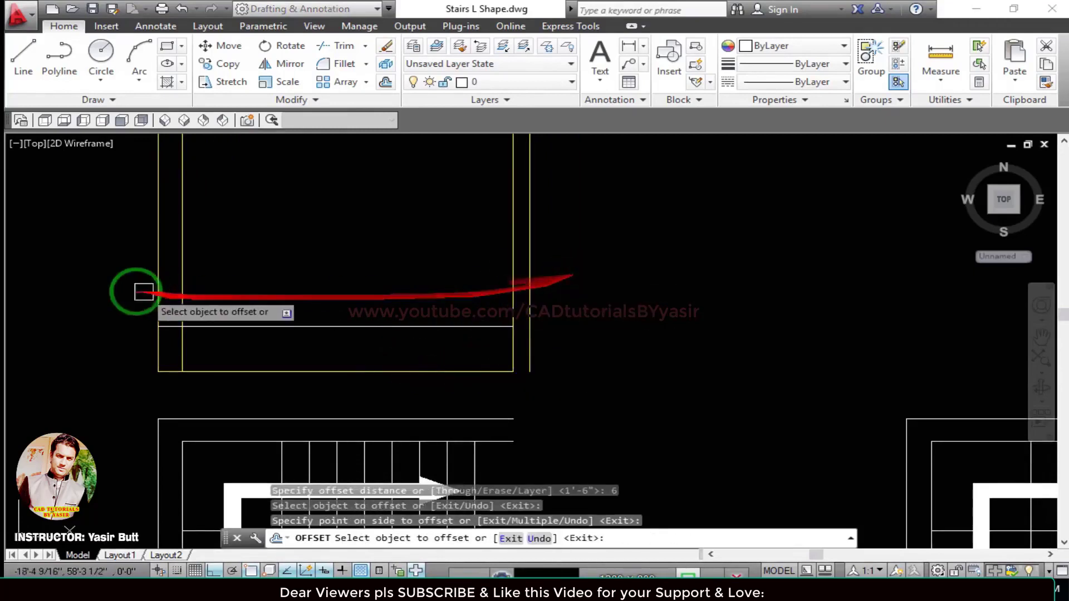
pyautogui.click(152, 289)
pyautogui.click(142, 292)
pyautogui.press('Escape')
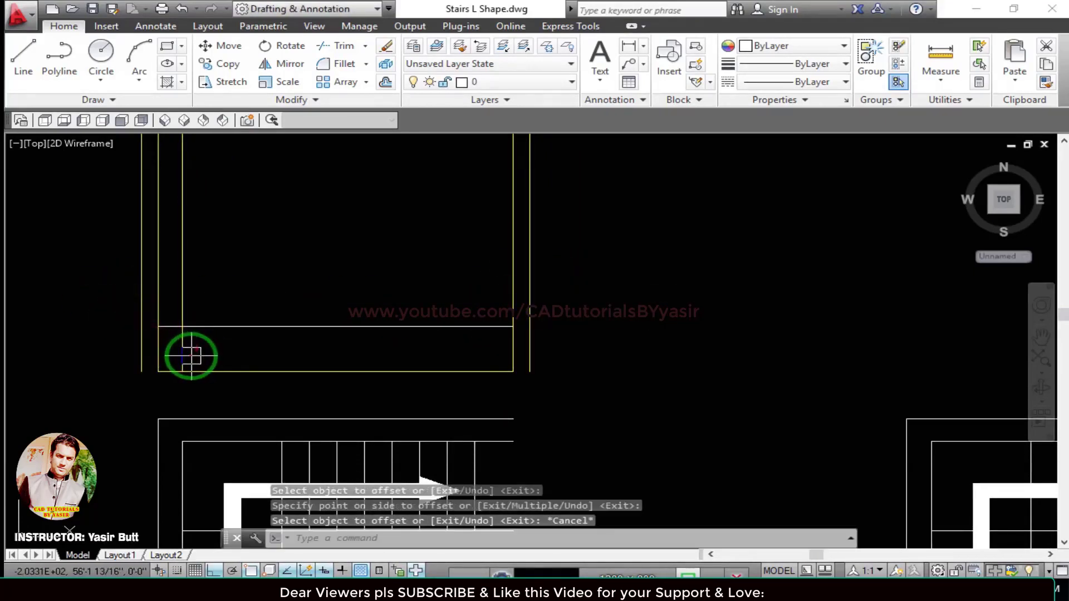
# Extend both horizontal lines at the elevation's base to the outer offset verticals on both sides.
pyautogui.write('ex')
pyautogui.press('Return')
pyautogui.press('Return')
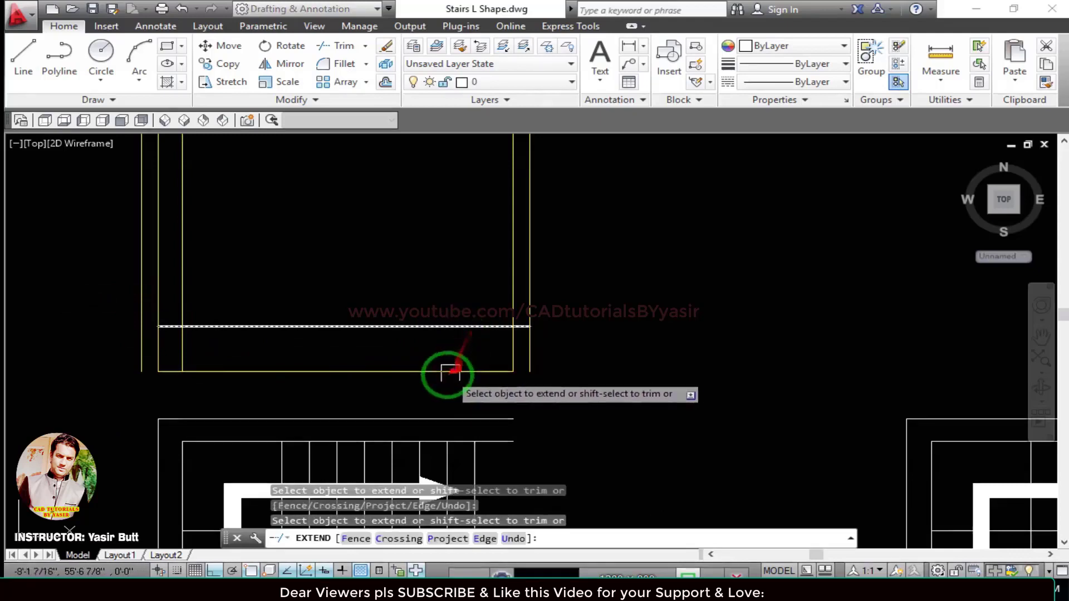
pyautogui.click(487, 372)
pyautogui.click(167, 370)
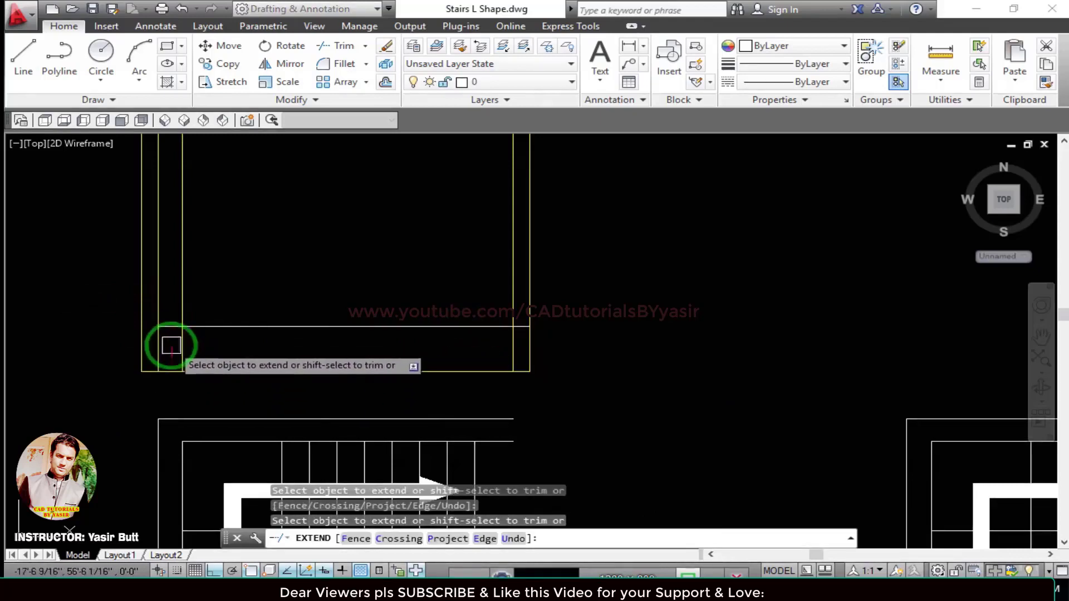
pyautogui.press('Escape')
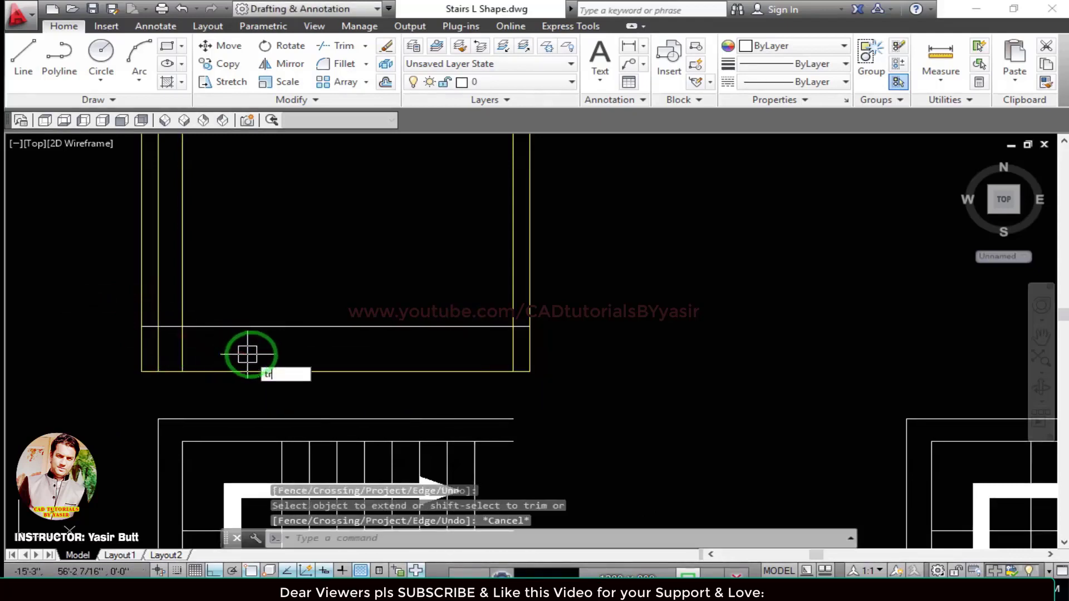
# Trim the inner vertical lines within the base band and the outer left vertical above it, and save the drawing.
pyautogui.write('tr')
pyautogui.press('Return')
pyautogui.press('Return')
pyautogui.scroll(3, 500, 348)
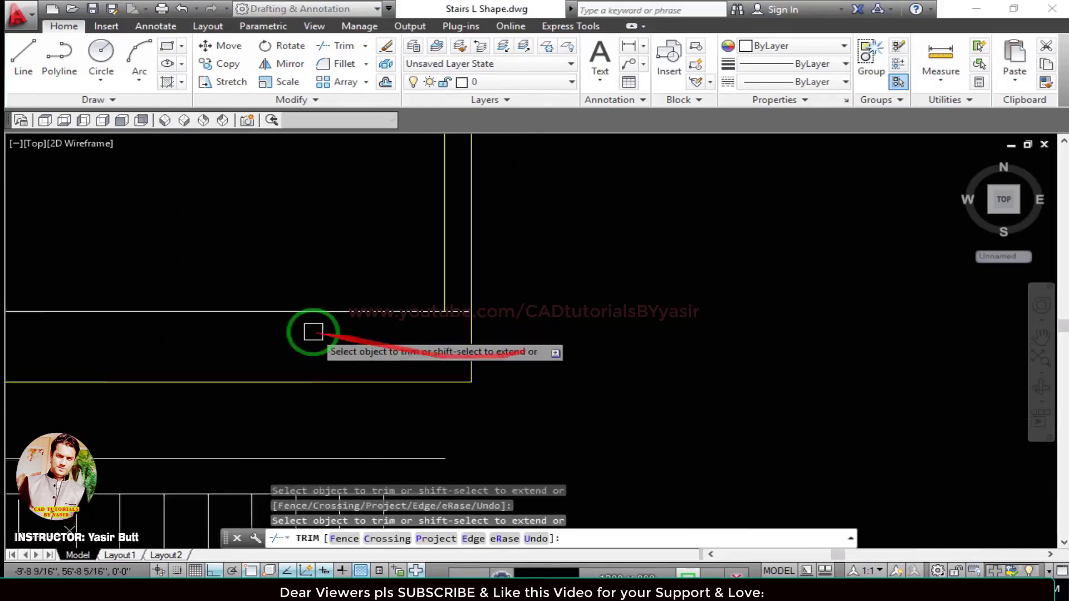
pyautogui.scroll(-2, 508, 341)
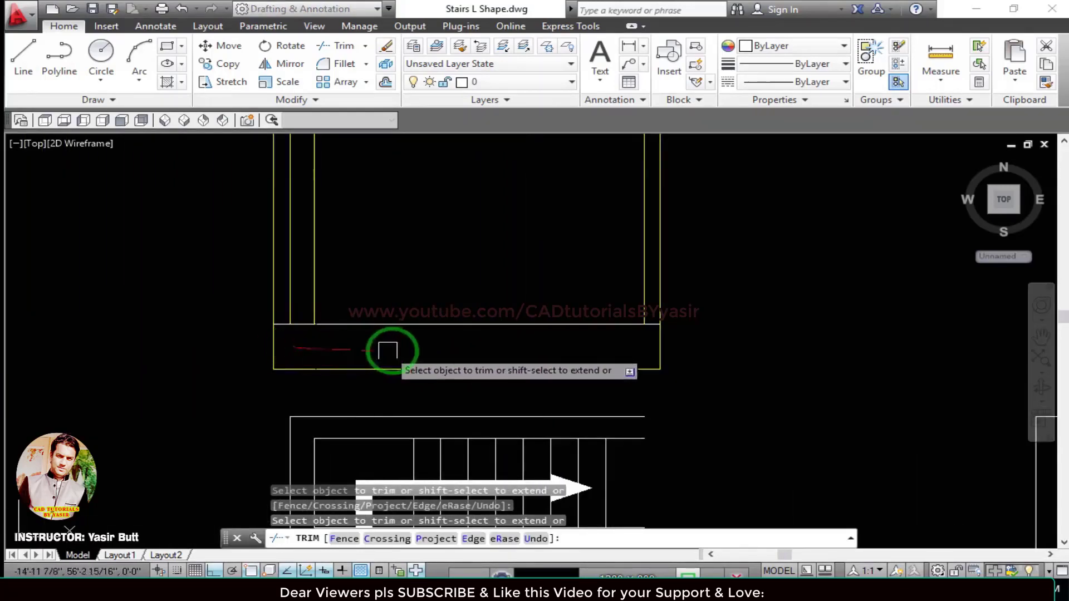
pyautogui.click(388, 350)
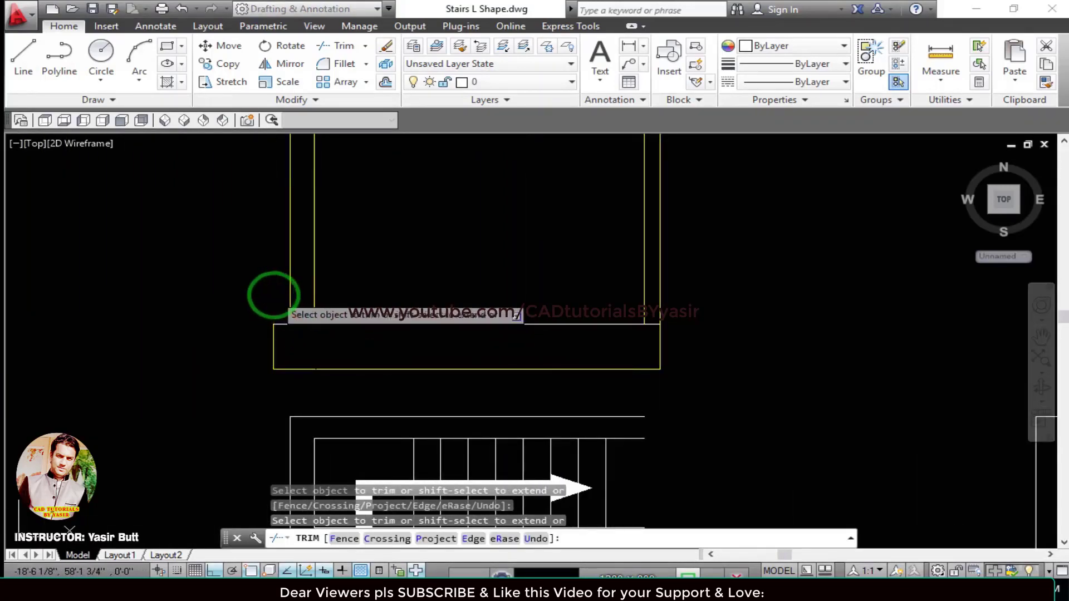
pyautogui.scroll(-2, 573, 341)
pyautogui.scroll(-2, 453, 341)
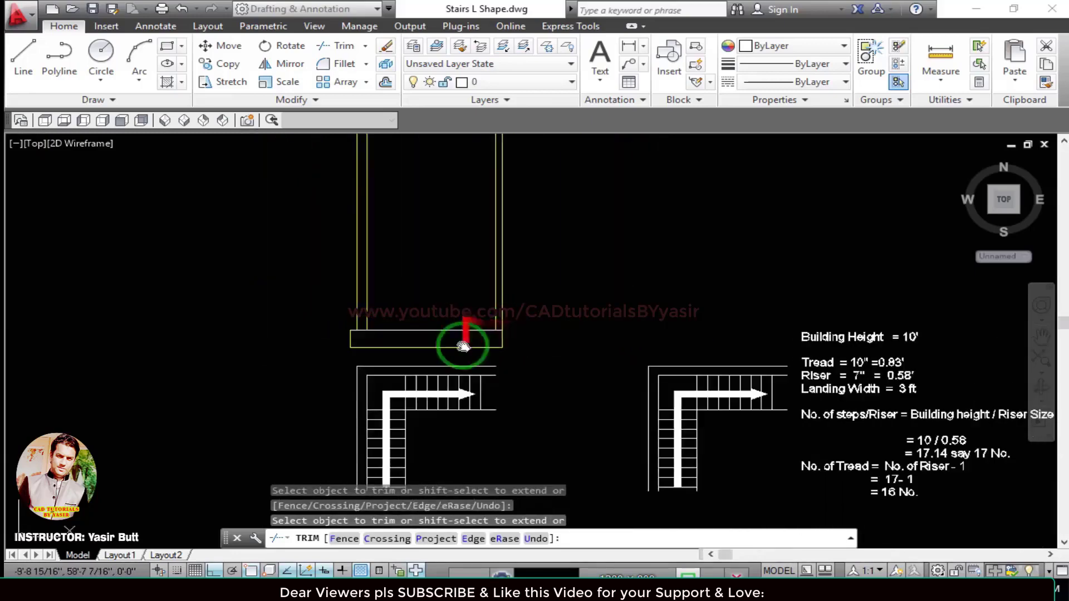
pyautogui.scroll(4, 465, 327)
pyautogui.scroll(-2, 479, 350)
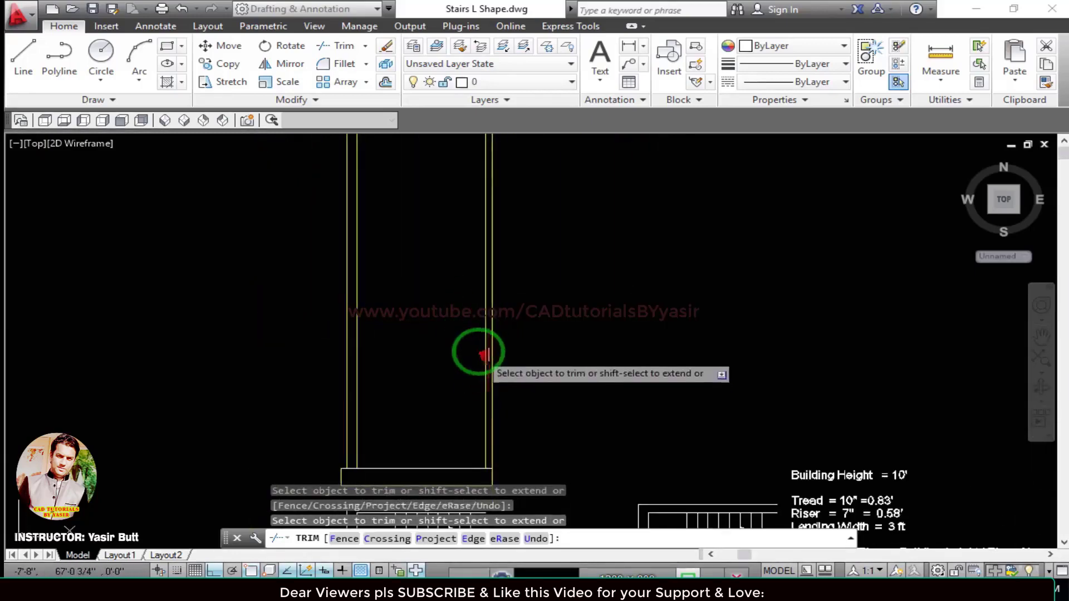
pyautogui.scroll(2, 453, 310)
pyautogui.scroll(-2, 444, 234)
pyautogui.scroll(2, 446, 337)
pyautogui.scroll(-2, 445, 337)
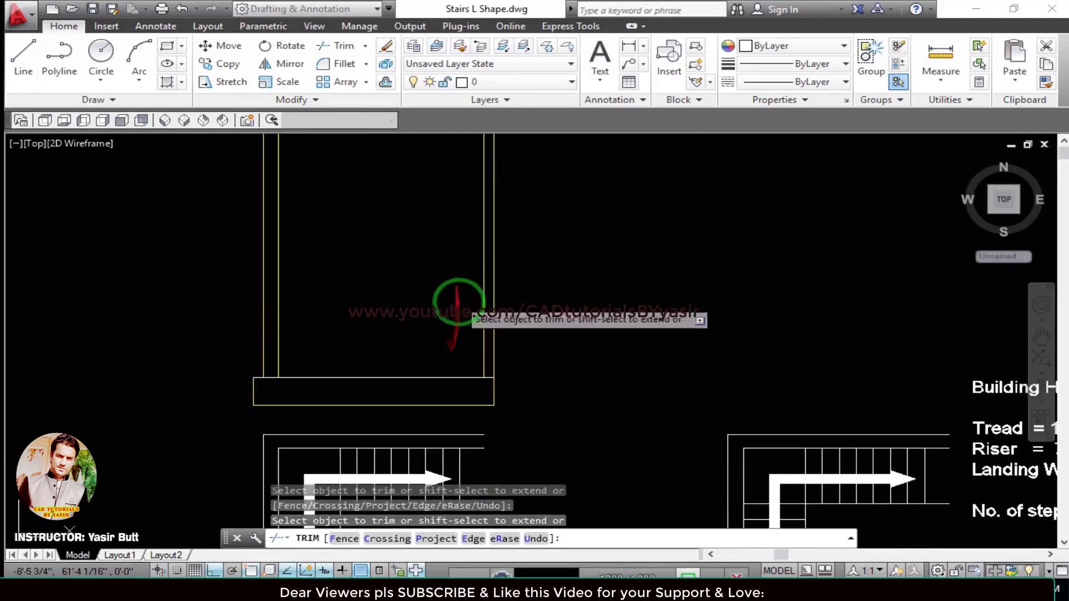
pyautogui.scroll(2, 506, 352)
pyautogui.press('Escape')
pyautogui.hotkey('ctrl', 's')
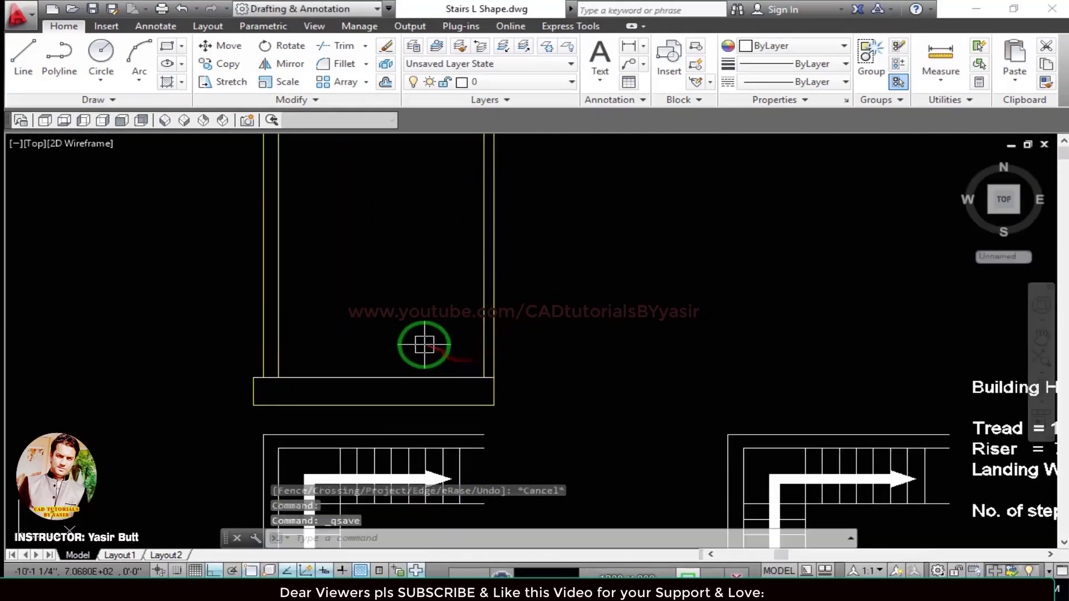
# Trim the outer right vertical line above the base band and save the drawing.
pyautogui.scroll(-2, 491, 353)
pyautogui.moveTo(492, 353); pyautogui.dragTo(495, 360, button='middle')
pyautogui.scroll(2, 493, 365)
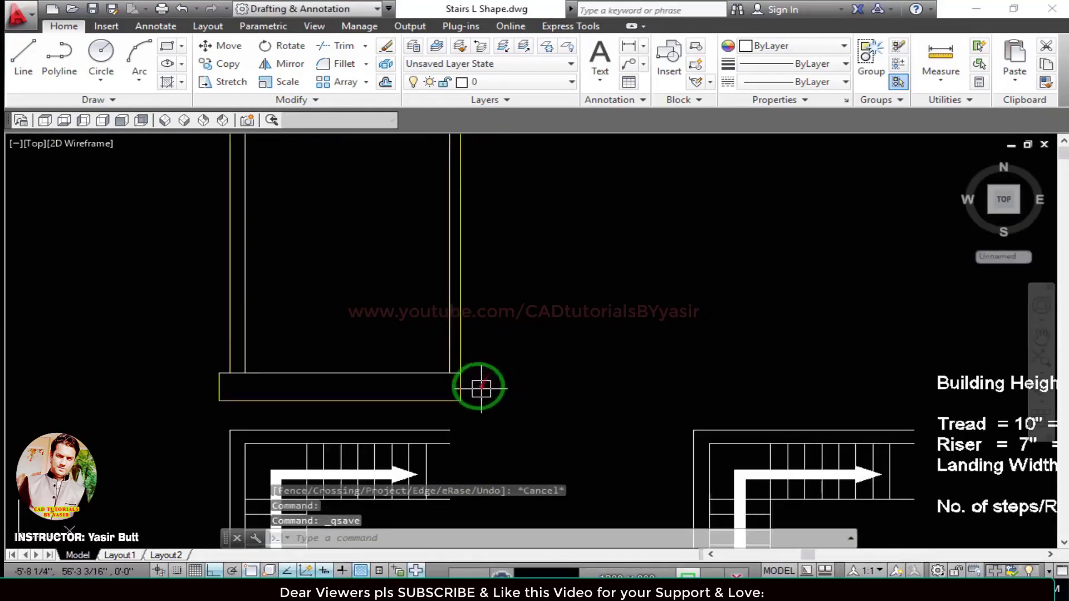
pyautogui.scroll(2, 481, 388)
pyautogui.scroll(-4, 478, 382)
pyautogui.scroll(2, 470, 364)
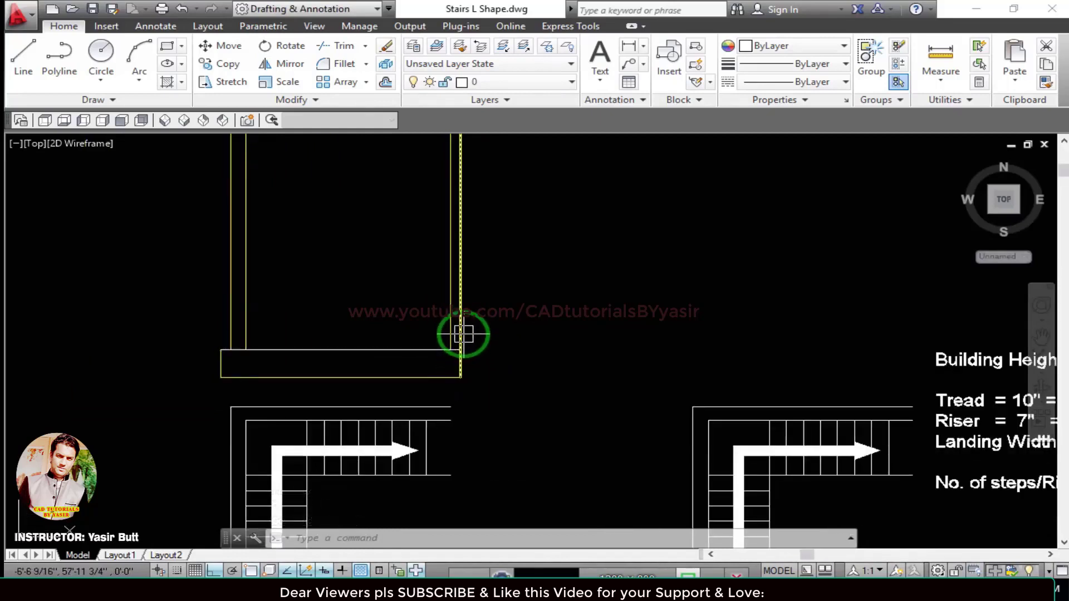
pyautogui.write('tr')
pyautogui.press('Return')
pyautogui.press('Return')
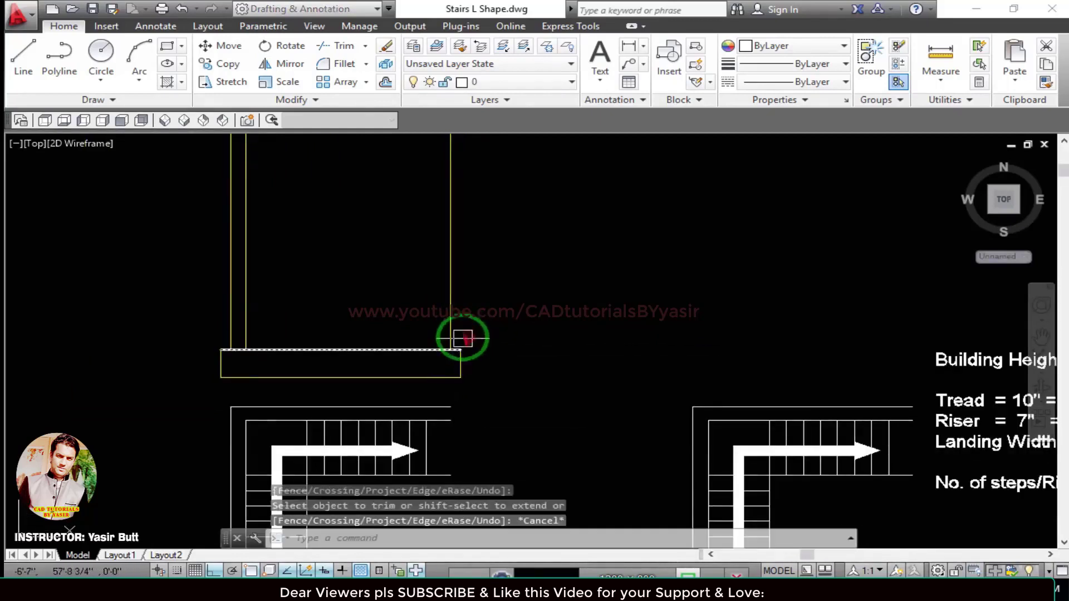
pyautogui.click(460, 333)
pyautogui.press('Escape')
pyautogui.hotkey('ctrl', 's')
pyautogui.scroll(2, 450, 314)
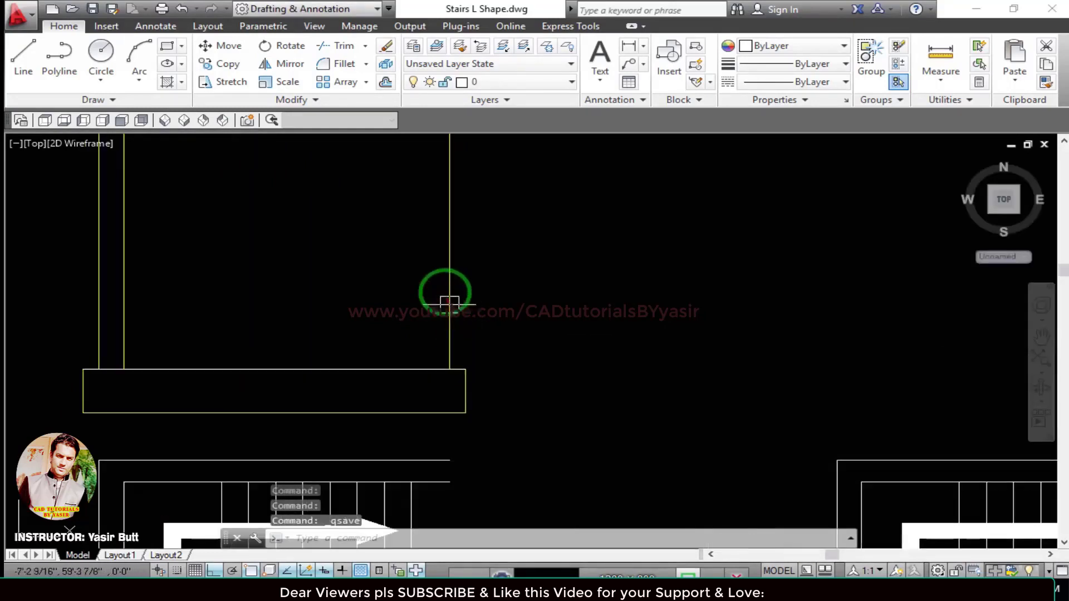
pyautogui.moveTo(396, 372); pyautogui.dragTo(537, 348, button='middle')
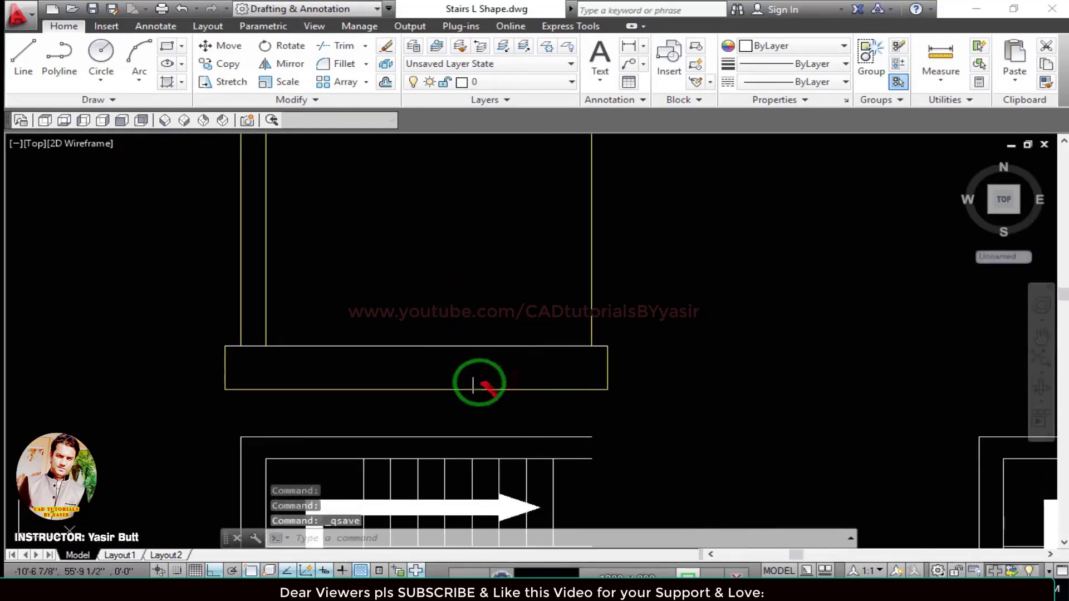
pyautogui.moveTo(473, 383); pyautogui.dragTo(452, 419, button='middle')
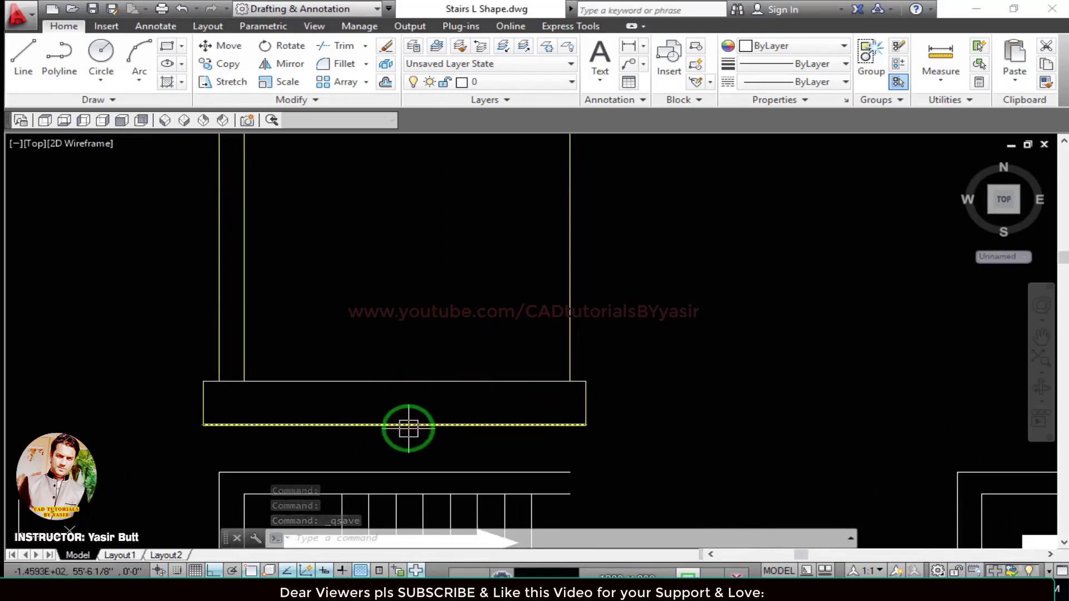
pyautogui.scroll(2, 367, 390)
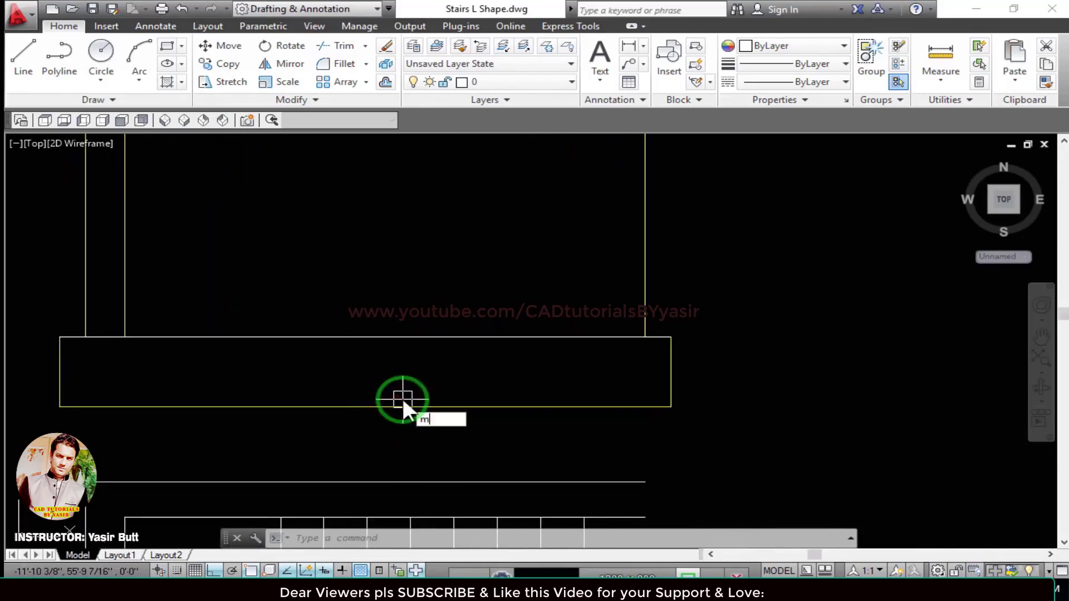
pyautogui.press('Return')
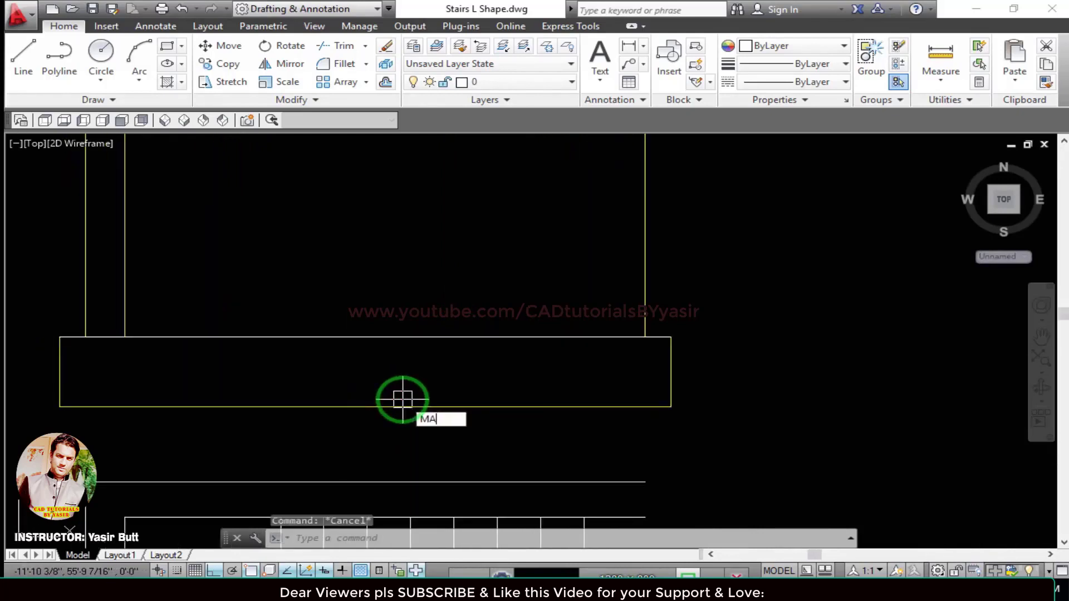
pyautogui.press('Return')
pyautogui.click(419, 348)
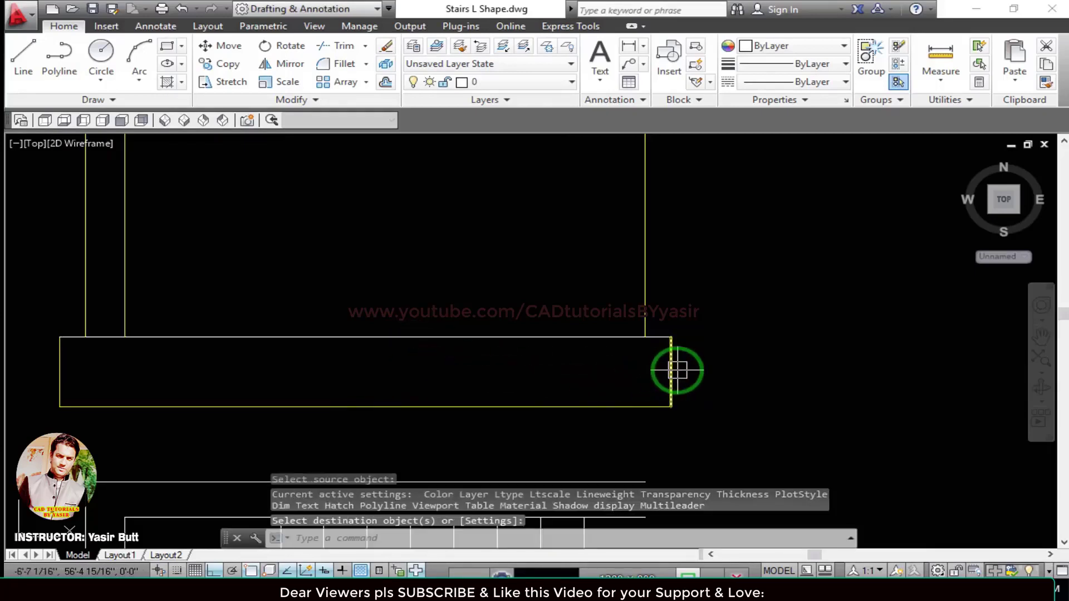
pyautogui.press('Escape')
# Match the properties of the base band's top line onto its two short end lines, and save the drawing.
pyautogui.write('N')
pyautogui.write('ma')
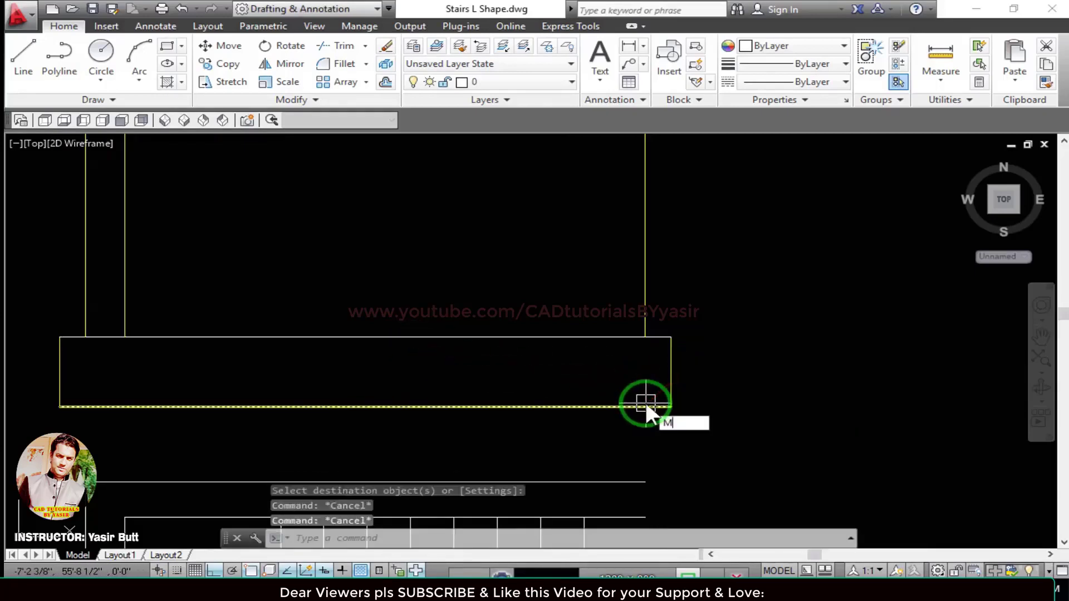
pyautogui.press('Return')
pyautogui.click(590, 336)
pyautogui.click(670, 366)
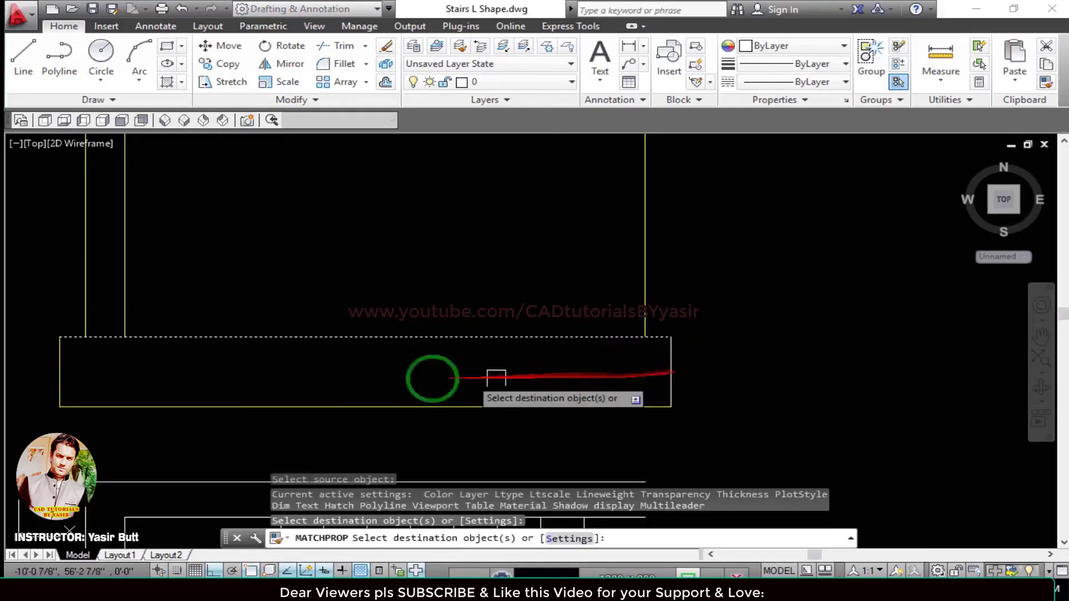
pyautogui.click(61, 374)
pyautogui.scroll(-2, 341, 302)
pyautogui.moveTo(395, 303); pyautogui.dragTo(388, 385, button='middle')
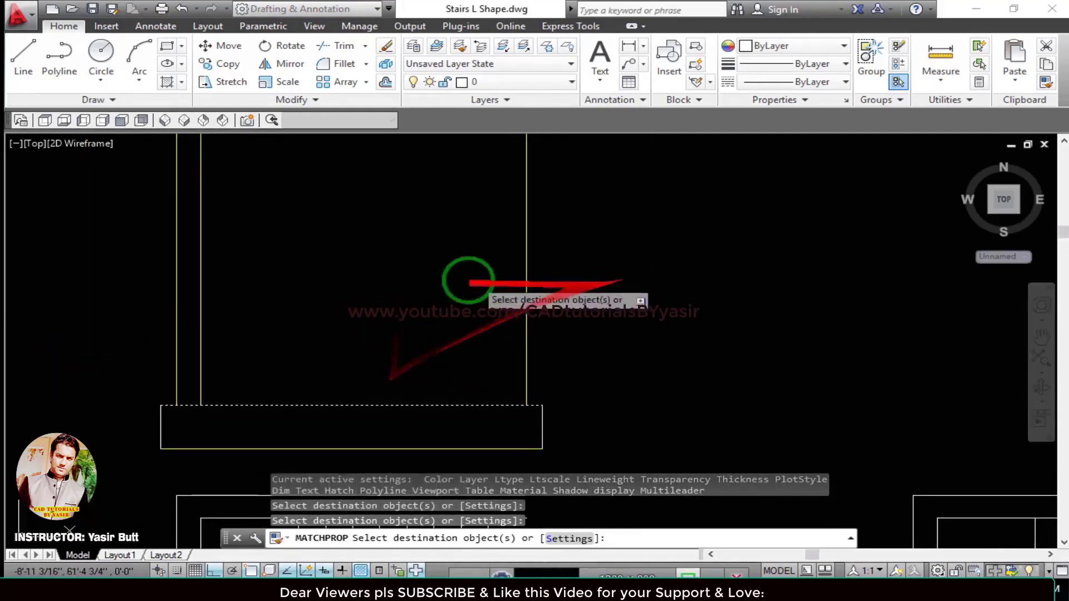
pyautogui.press('Escape')
pyautogui.moveTo(329, 290); pyautogui.dragTo(307, 309, button='middle')
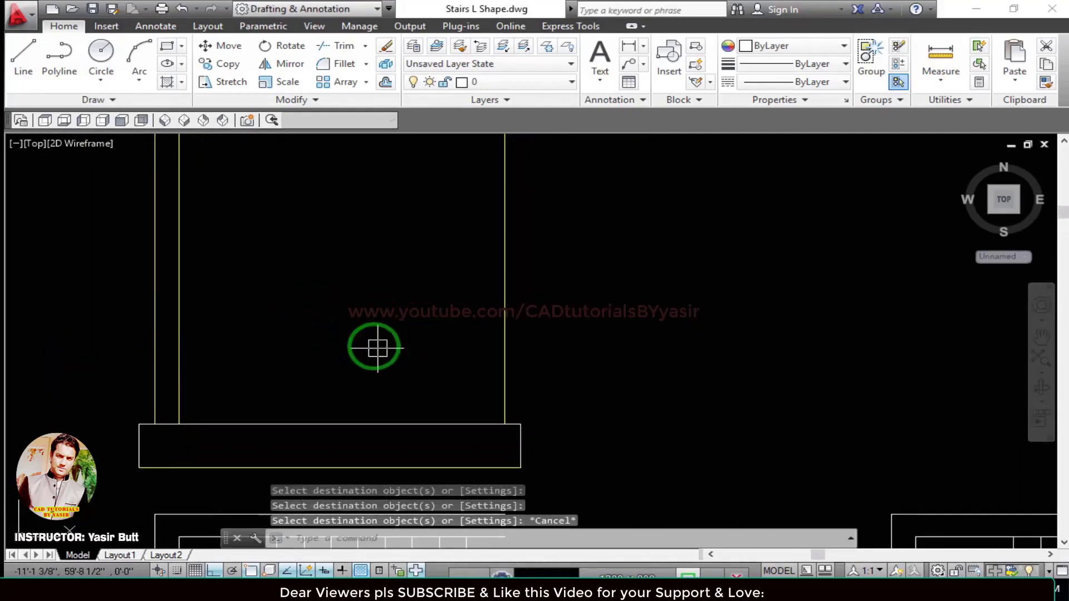
pyautogui.hotkey('ctrl', 's')
# Examine the copied plan's two stair flights and direction arrow, from the lower flight's first step up to the arrowhead.
pyautogui.scroll(-2, 370, 342)
pyautogui.moveTo(363, 339); pyautogui.dragTo(346, 291, button='middle')
pyautogui.moveTo(364, 362); pyautogui.dragTo(350, 314, button='middle')
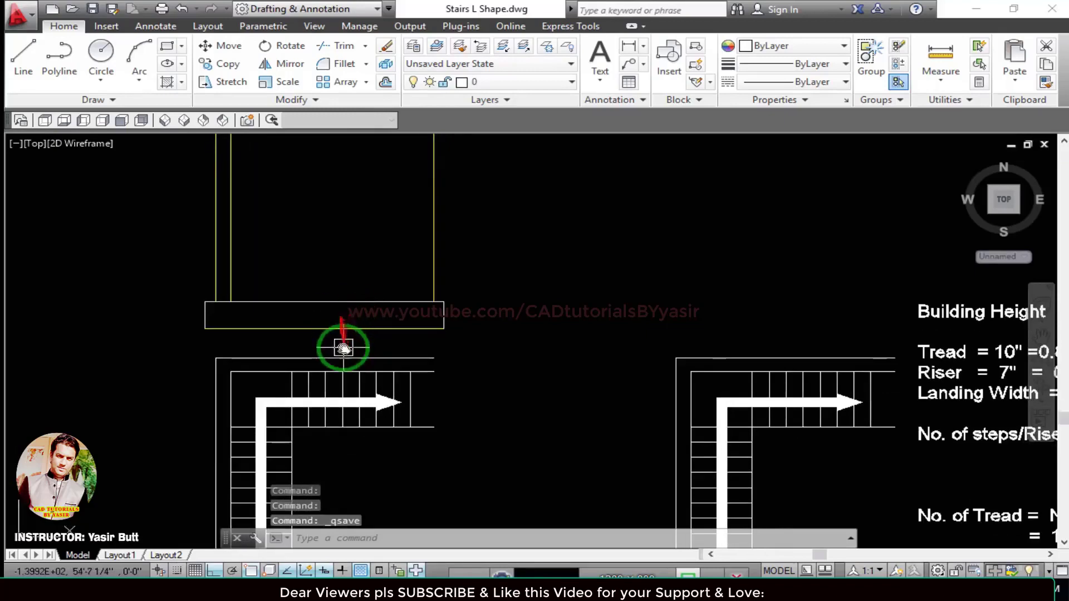
pyautogui.scroll(3, 353, 323)
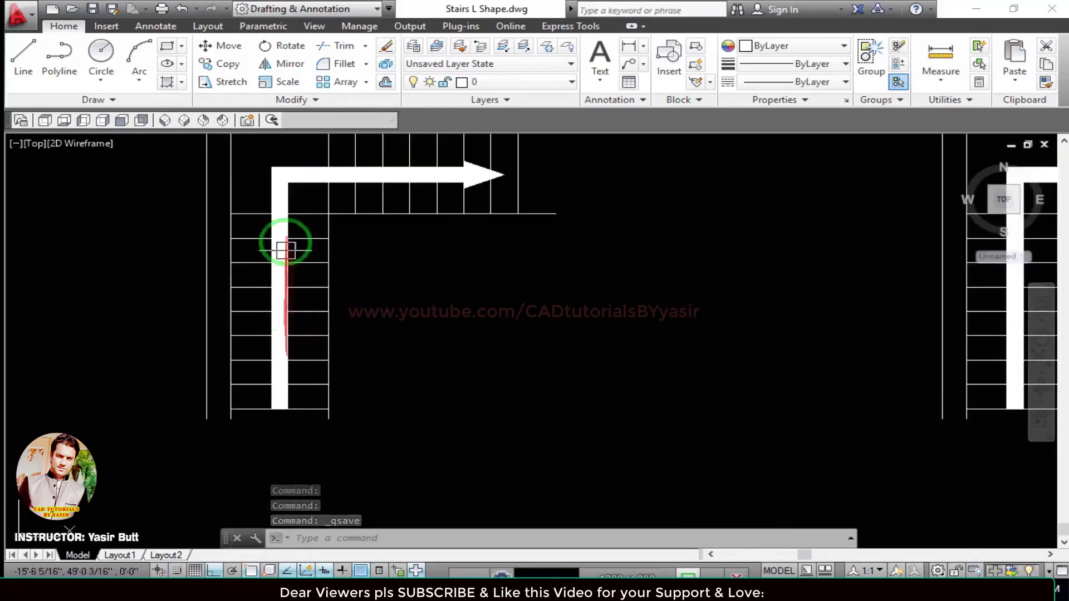
pyautogui.moveTo(287, 201); pyautogui.dragTo(298, 275, button='middle')
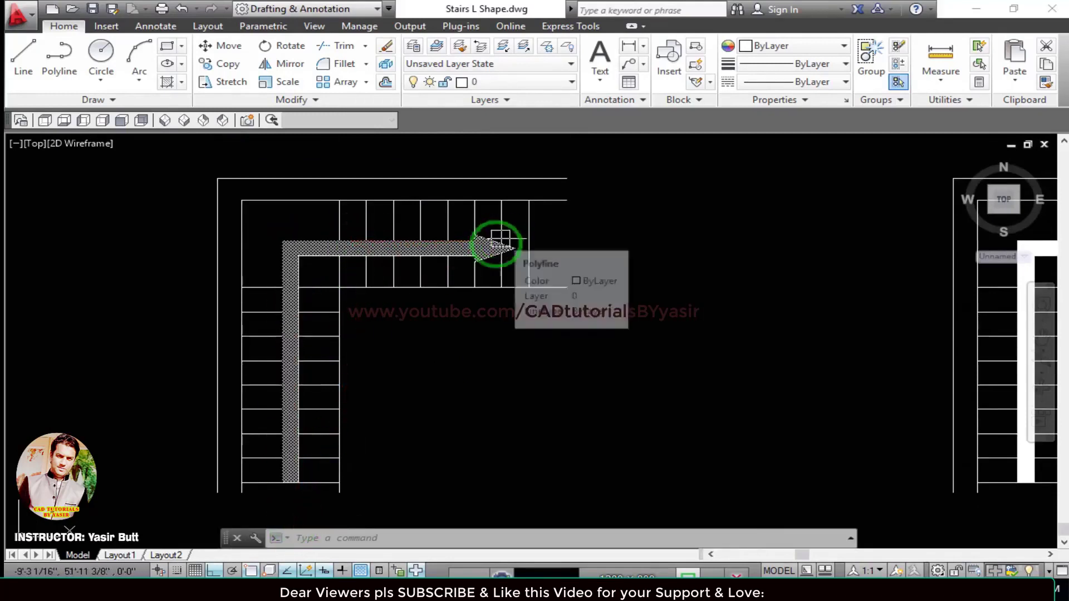
pyautogui.moveTo(488, 319); pyautogui.dragTo(477, 260, button='middle')
pyautogui.moveTo(277, 439); pyautogui.dragTo(286, 412, button='middle')
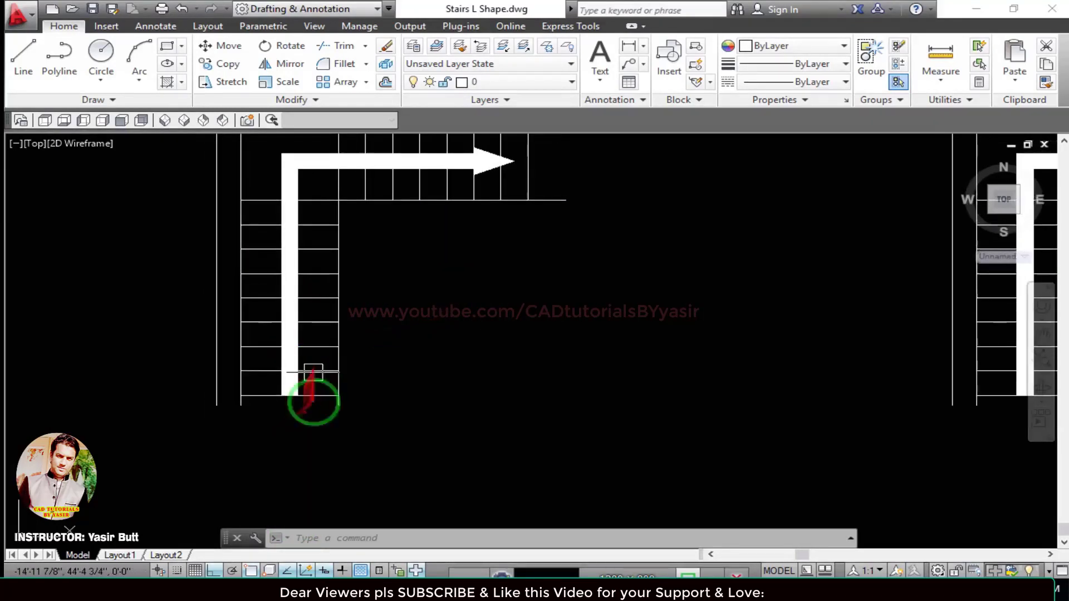
pyautogui.moveTo(332, 454); pyautogui.dragTo(334, 484, button='middle')
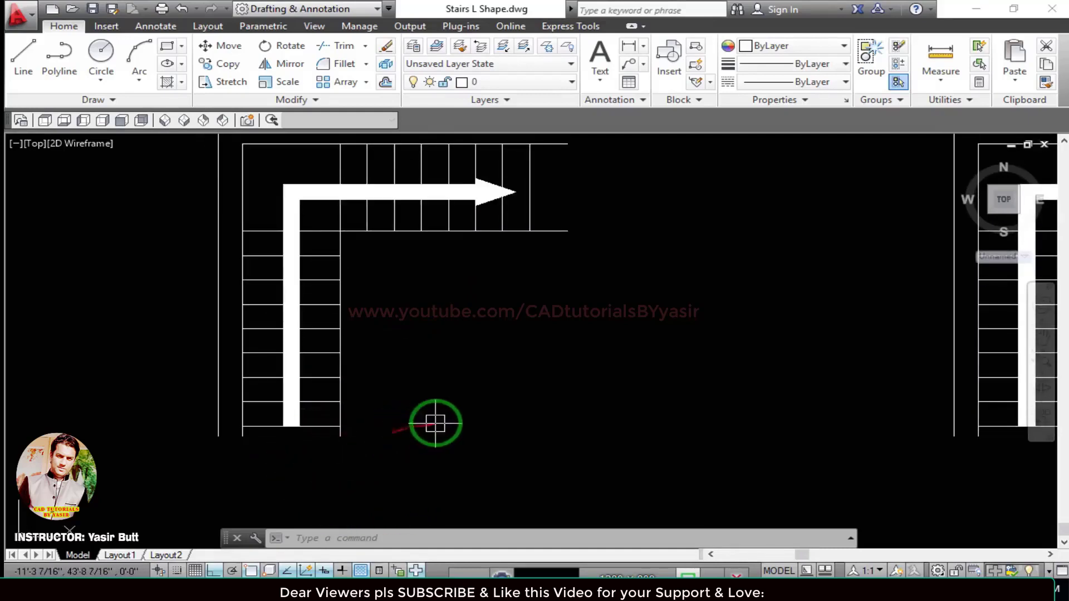
pyautogui.moveTo(510, 418); pyautogui.dragTo(425, 421, button='middle')
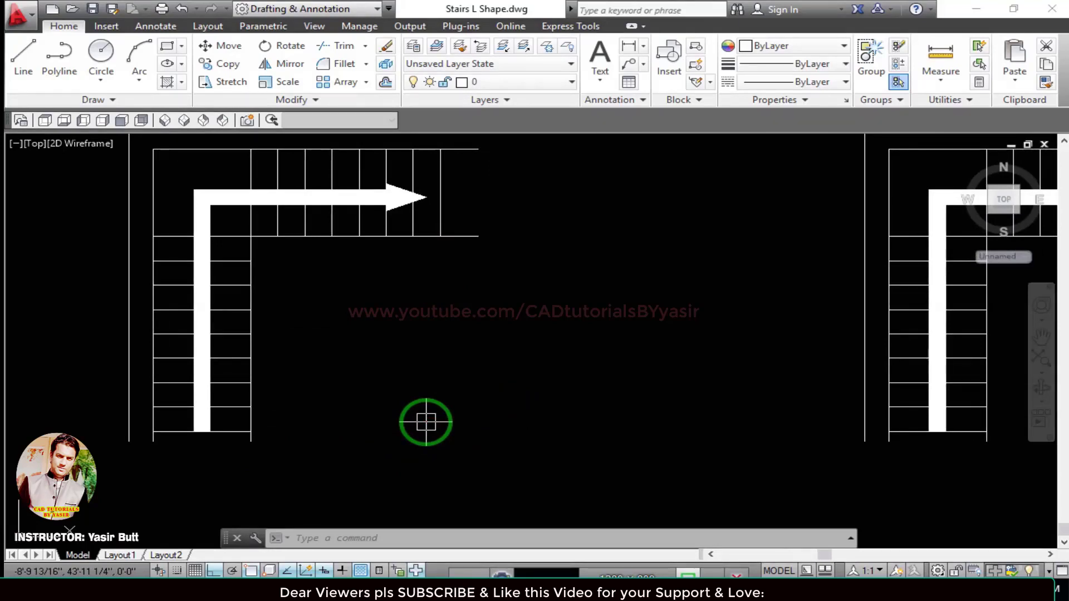
pyautogui.moveTo(234, 424)
pyautogui.mouseDown(button='middle')
pyautogui.moveTo(275, 393)
pyautogui.moveTo(306, 309)
pyautogui.mouseUp(button='middle')
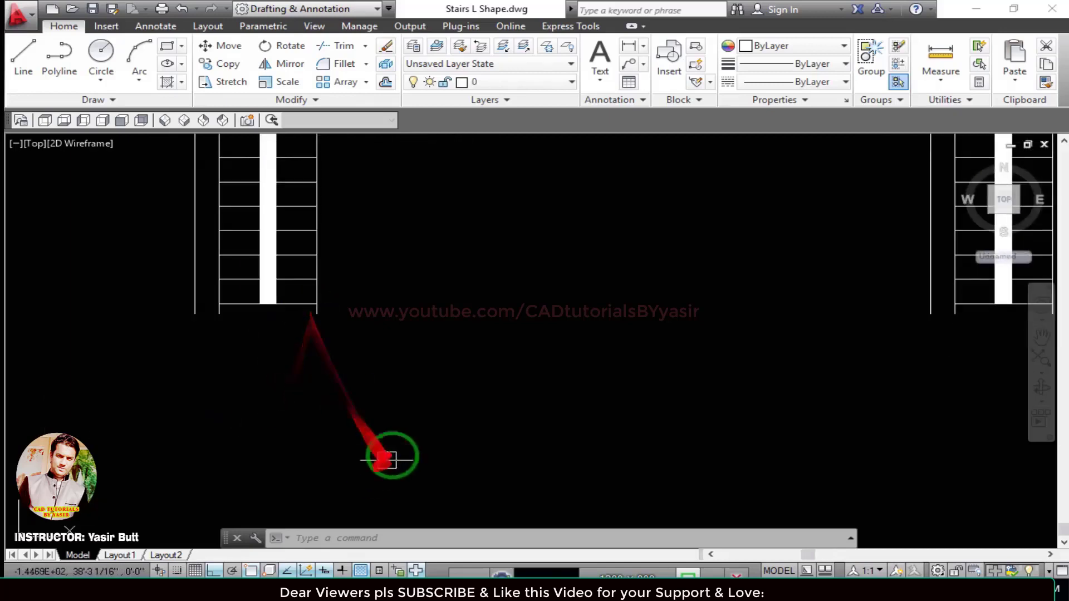
# Review the stair calculation notes for building height, tread, riser and landing width, comparing them with the two plan drawings.
pyautogui.moveTo(329, 433); pyautogui.dragTo(326, 486, button='middle')
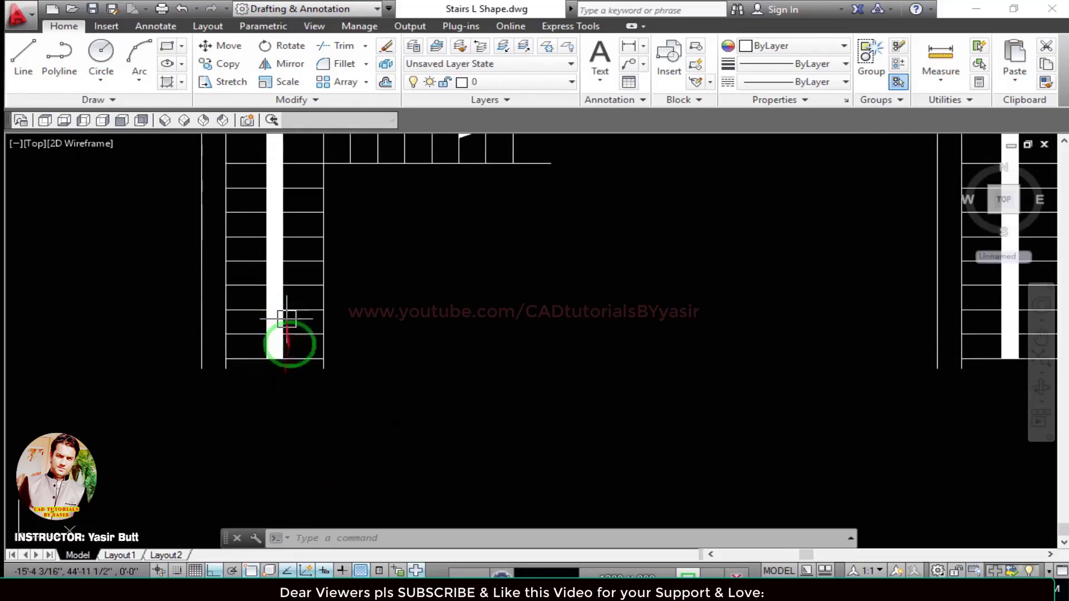
pyautogui.moveTo(310, 362)
pyautogui.mouseDown(button='middle')
pyautogui.moveTo(316, 435)
pyautogui.moveTo(332, 370)
pyautogui.mouseUp(button='middle')
pyautogui.moveTo(494, 370); pyautogui.dragTo(346, 387, button='middle')
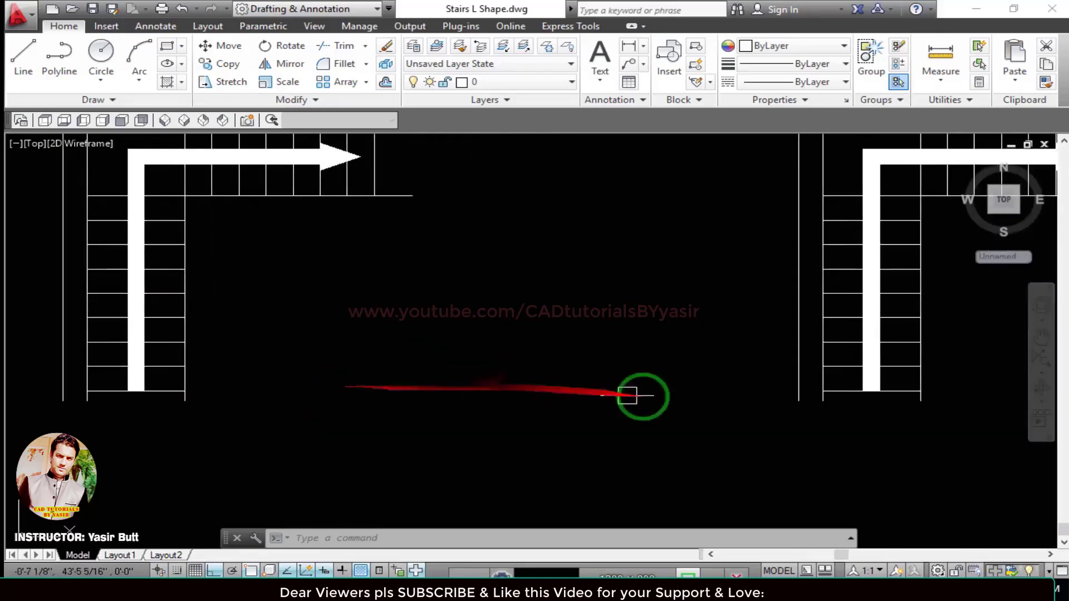
pyautogui.moveTo(641, 396); pyautogui.dragTo(206, 428, button='middle')
pyautogui.moveTo(705, 354); pyautogui.dragTo(382, 363, button='middle')
pyautogui.moveTo(565, 267); pyautogui.dragTo(560, 373, button='middle')
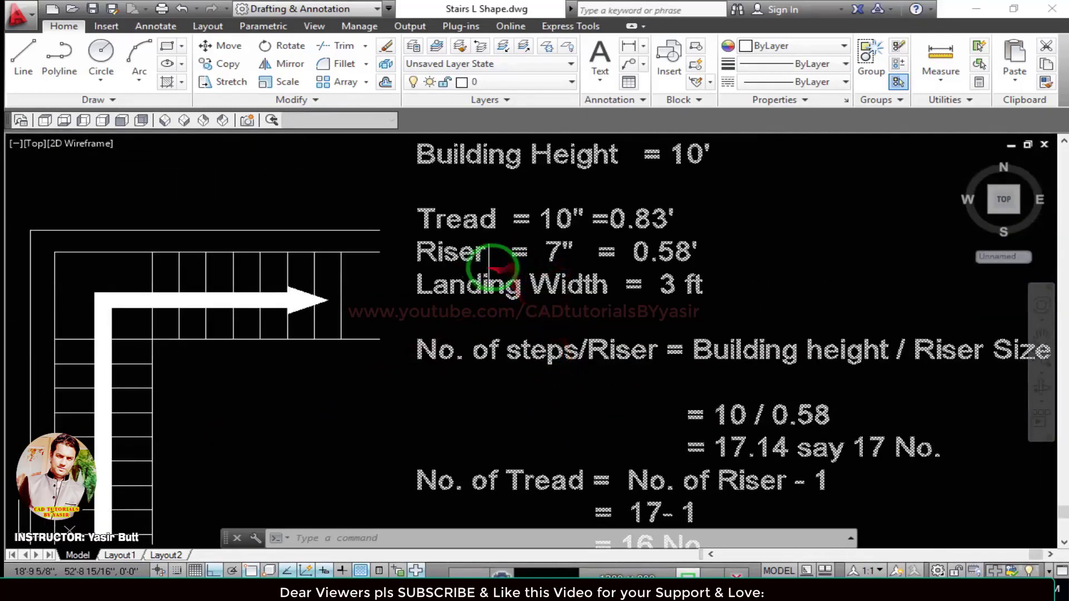
pyautogui.moveTo(359, 297); pyautogui.dragTo(785, 301, button='middle')
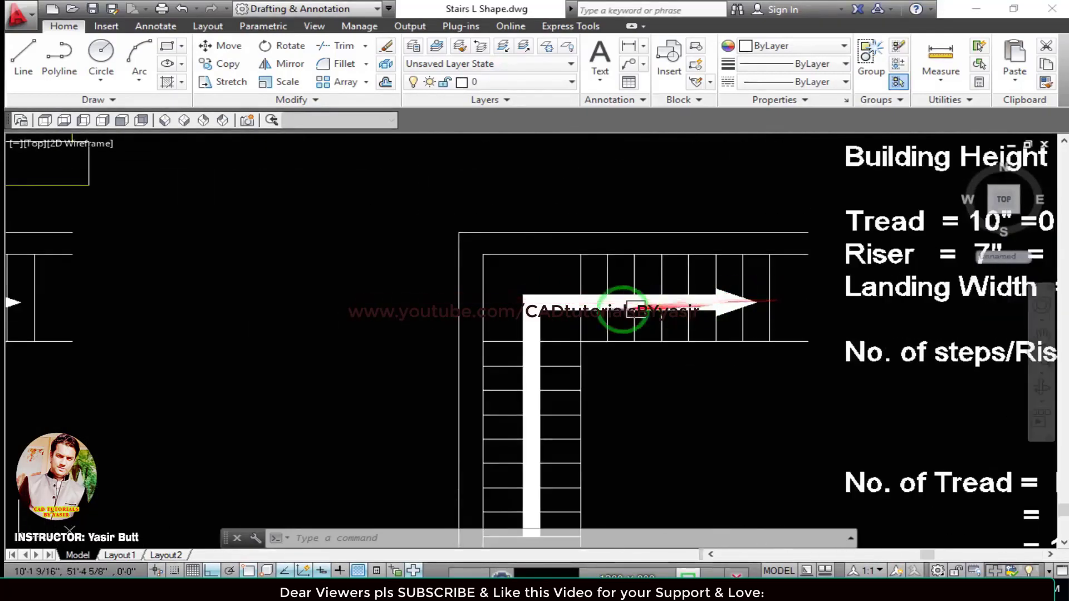
pyautogui.moveTo(704, 312)
pyautogui.mouseDown(button='middle')
pyautogui.moveTo(353, 312)
pyautogui.moveTo(731, 318)
pyautogui.mouseUp(button='middle')
pyautogui.moveTo(358, 315); pyautogui.dragTo(801, 305, button='middle')
pyautogui.moveTo(287, 315); pyautogui.dragTo(625, 307, button='middle')
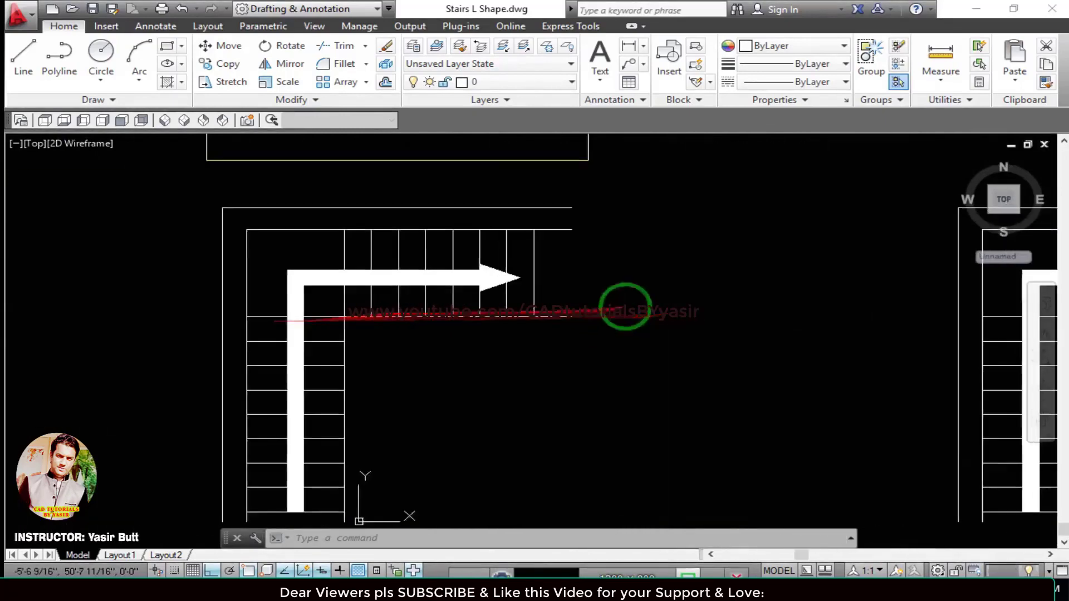
# Examine the copied plan's landing corner and lower flight, and check its steps against the riser and tread notes.
pyautogui.moveTo(370, 322); pyautogui.dragTo(375, 262, button='middle')
pyautogui.moveTo(392, 362); pyautogui.dragTo(334, 351, button='middle')
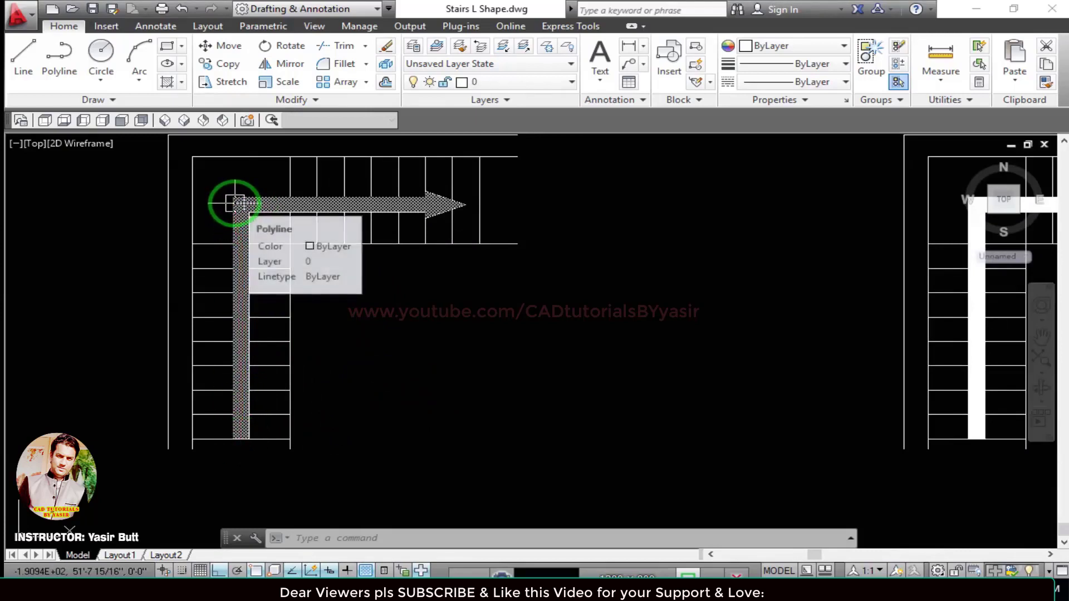
pyautogui.moveTo(281, 315); pyautogui.dragTo(289, 337, button='middle')
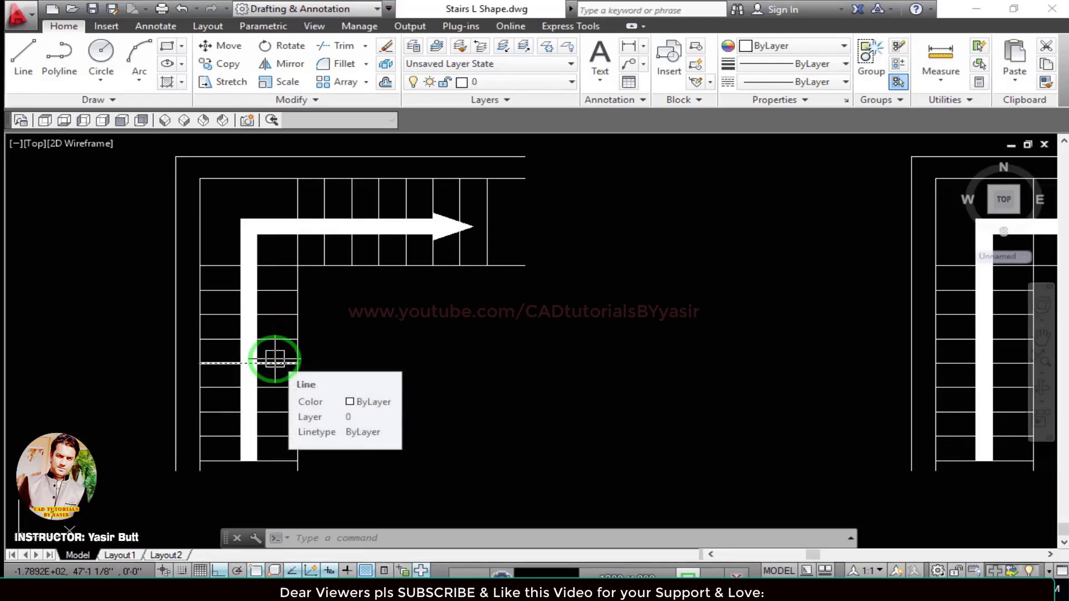
pyautogui.moveTo(368, 441); pyautogui.dragTo(375, 362, button='middle')
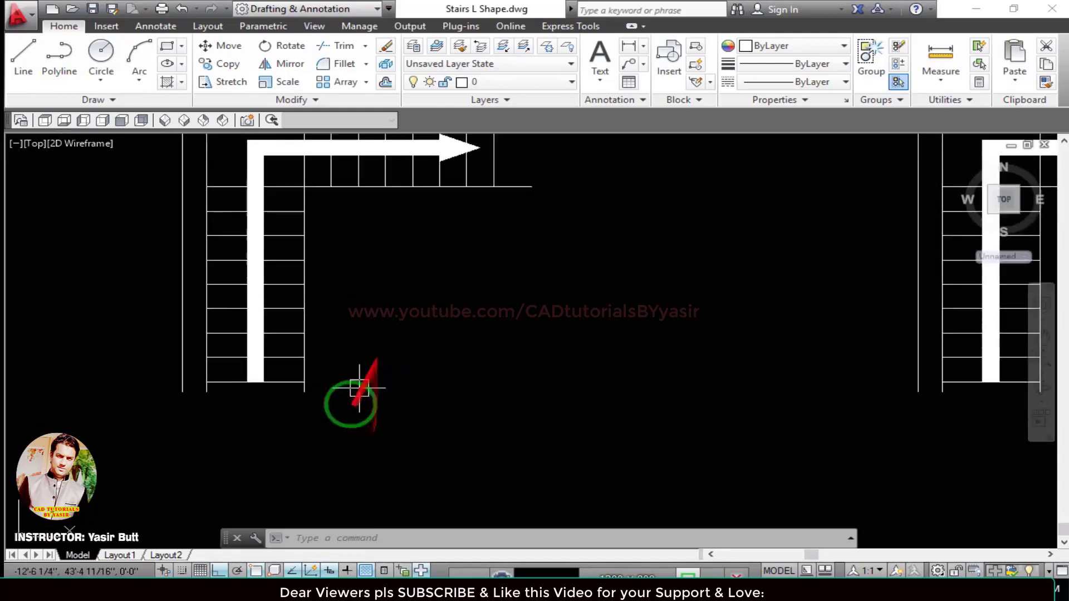
pyautogui.scroll(-1, 346, 431)
pyautogui.moveTo(593, 419); pyautogui.dragTo(249, 449, button='middle')
pyautogui.moveTo(753, 366); pyautogui.dragTo(707, 405, button='middle')
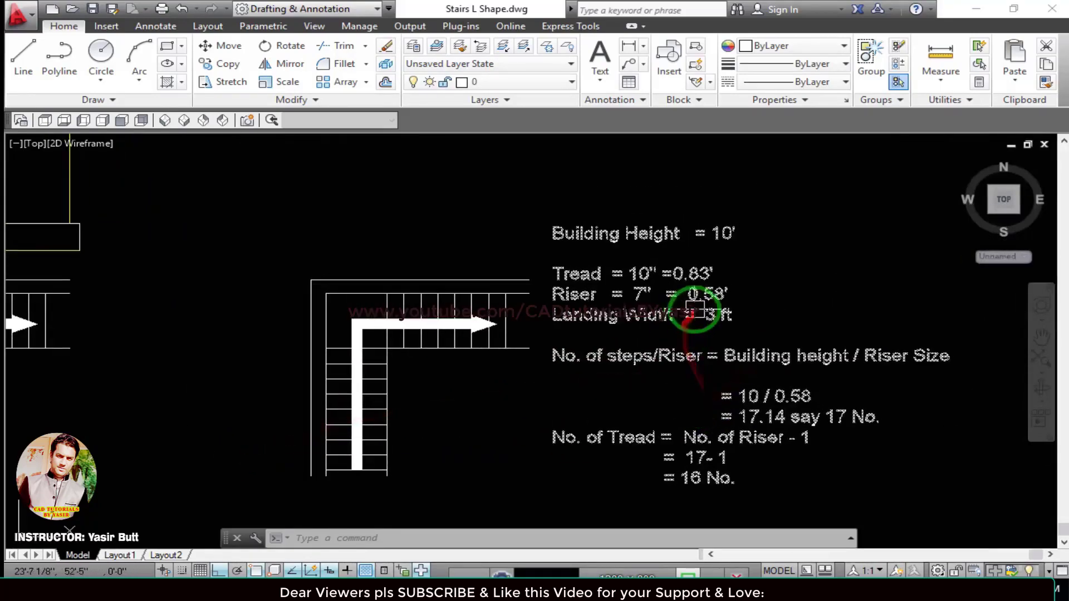
pyautogui.moveTo(352, 365); pyautogui.dragTo(799, 278, button='middle')
pyautogui.moveTo(431, 390); pyautogui.dragTo(525, 251, button='middle')
# Draw a vertical construction line through the upper edge of the upper flight's first riser line in the copied plan.
pyautogui.moveTo(494, 363)
pyautogui.mouseDown(button='middle')
pyautogui.moveTo(477, 281)
pyautogui.moveTo(448, 428)
pyautogui.moveTo(458, 473)
pyautogui.mouseUp(button='middle')
pyautogui.scroll(1, 494, 401)
pyautogui.moveTo(485, 278)
pyautogui.mouseDown(button='middle')
pyautogui.moveTo(490, 435)
pyautogui.moveTo(482, 373)
pyautogui.mouseUp(button='middle')
pyautogui.moveTo(465, 336); pyautogui.dragTo(463, 392, button='middle')
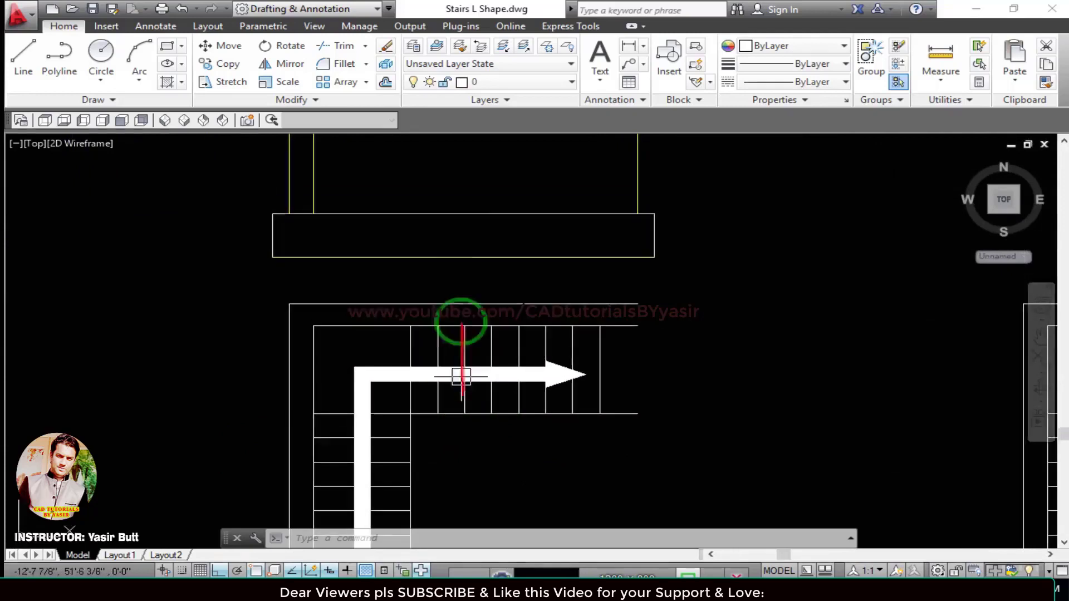
pyautogui.moveTo(447, 280); pyautogui.dragTo(445, 350, button='middle')
pyautogui.moveTo(490, 387); pyautogui.dragTo(453, 383, button='middle')
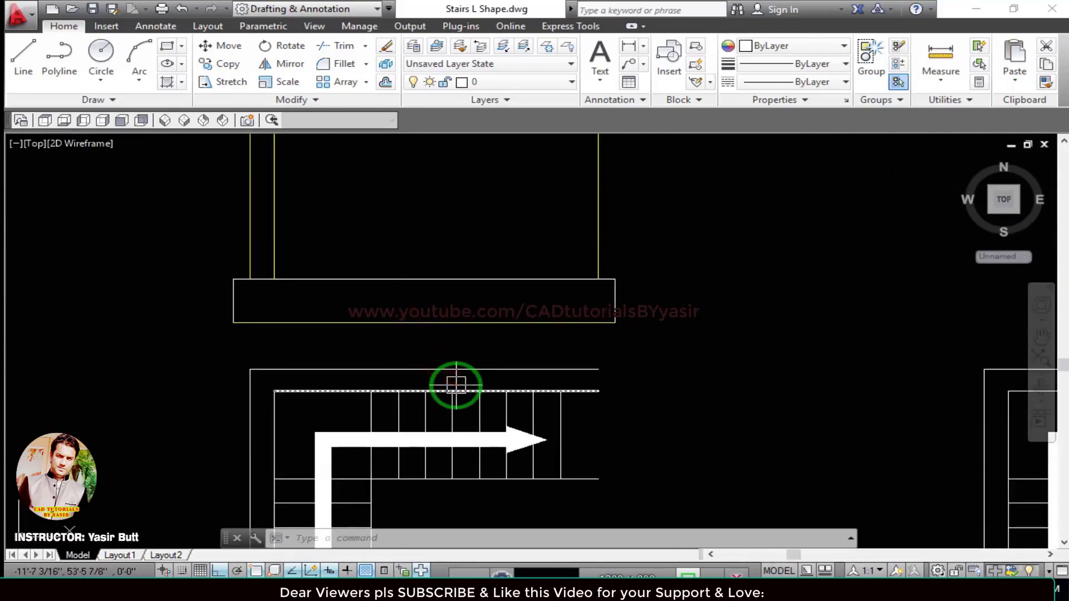
pyautogui.write('l')
pyautogui.press('Return')
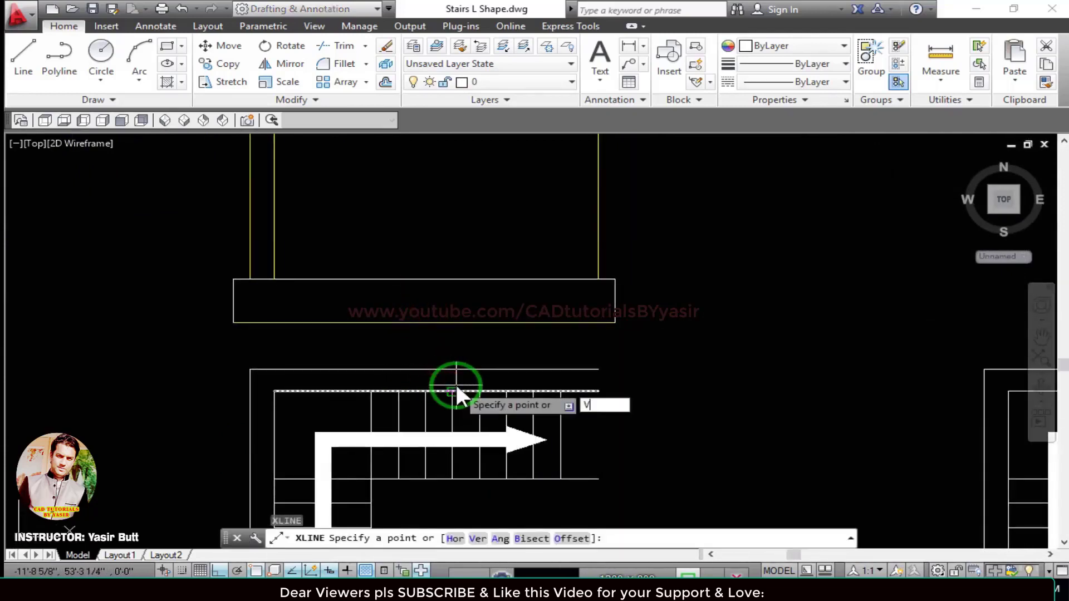
pyautogui.write('V')
pyautogui.press('Return')
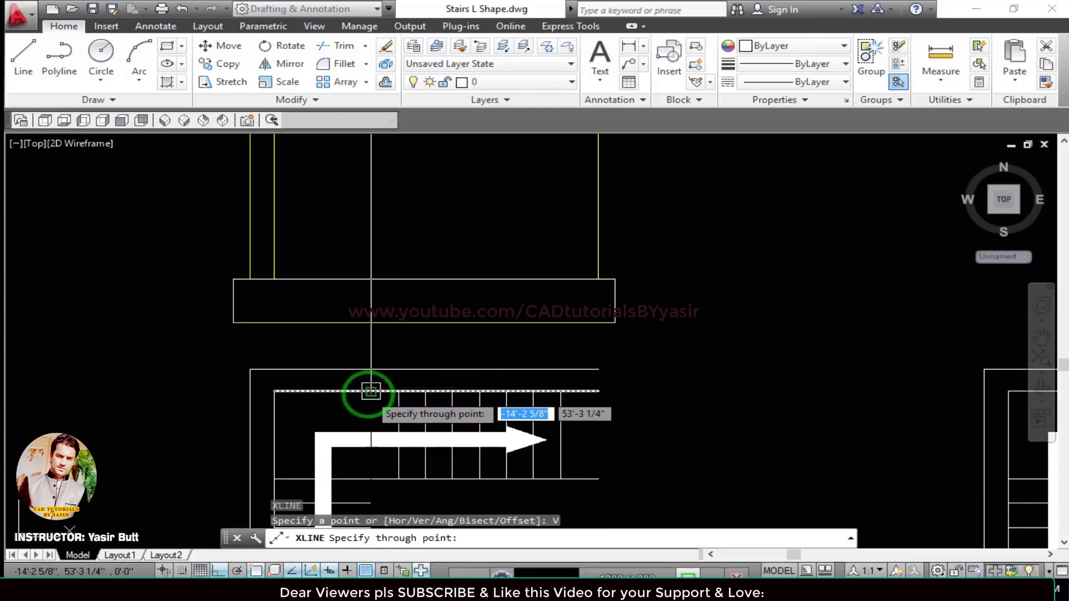
pyautogui.click(371, 390)
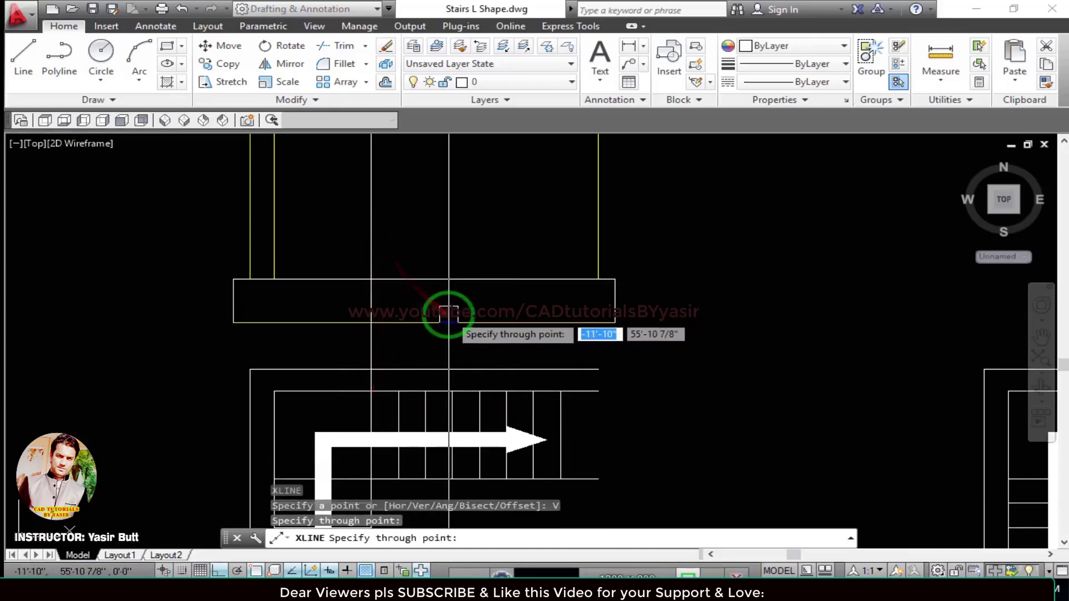
pyautogui.press('Escape')
pyautogui.moveTo(361, 302); pyautogui.dragTo(394, 317, button='middle')
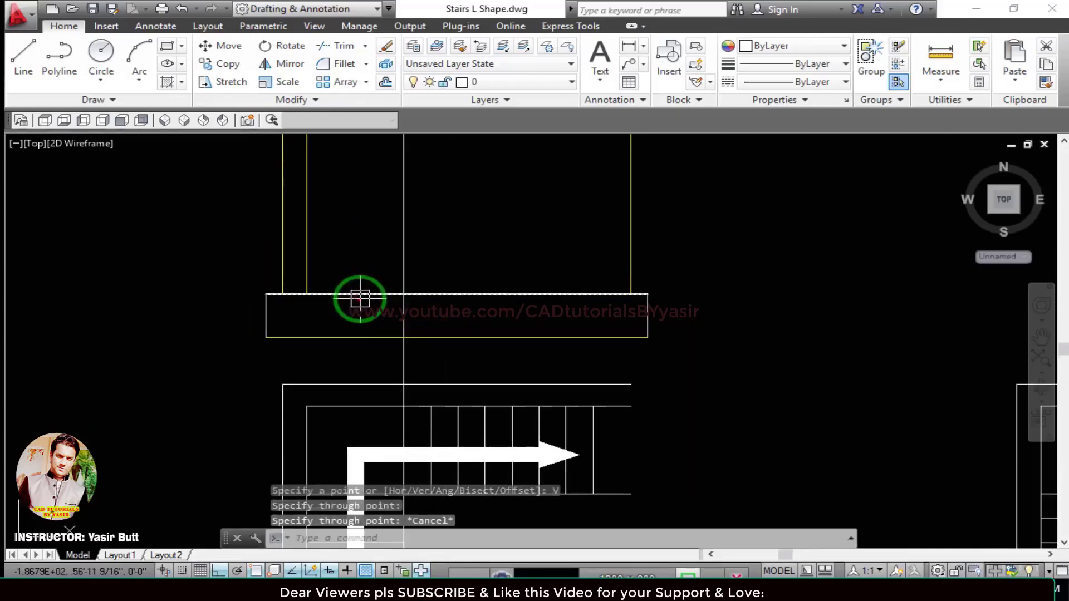
pyautogui.press('Escape')
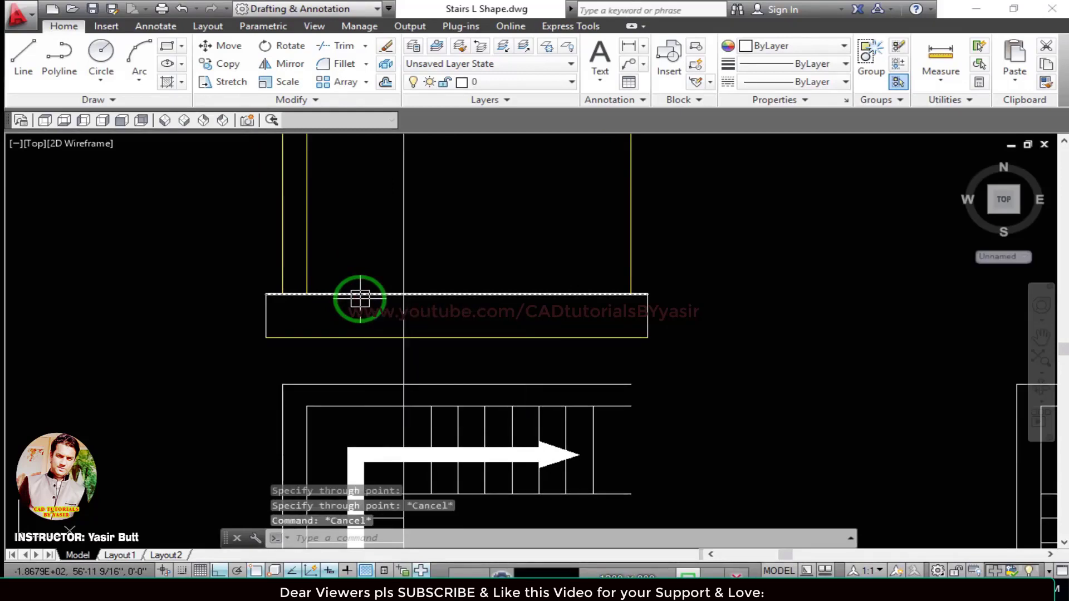
# Draw a 3' line along the base band's top edge, from the inner left vertical to the new construction line.
pyautogui.write('l')
pyautogui.press('Return')
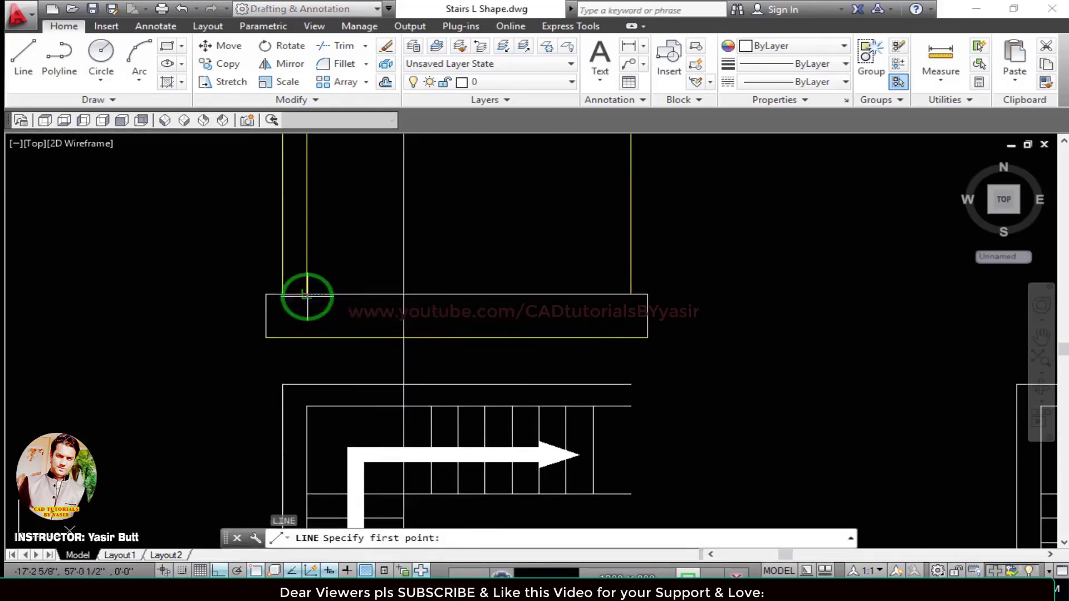
pyautogui.click(306, 295)
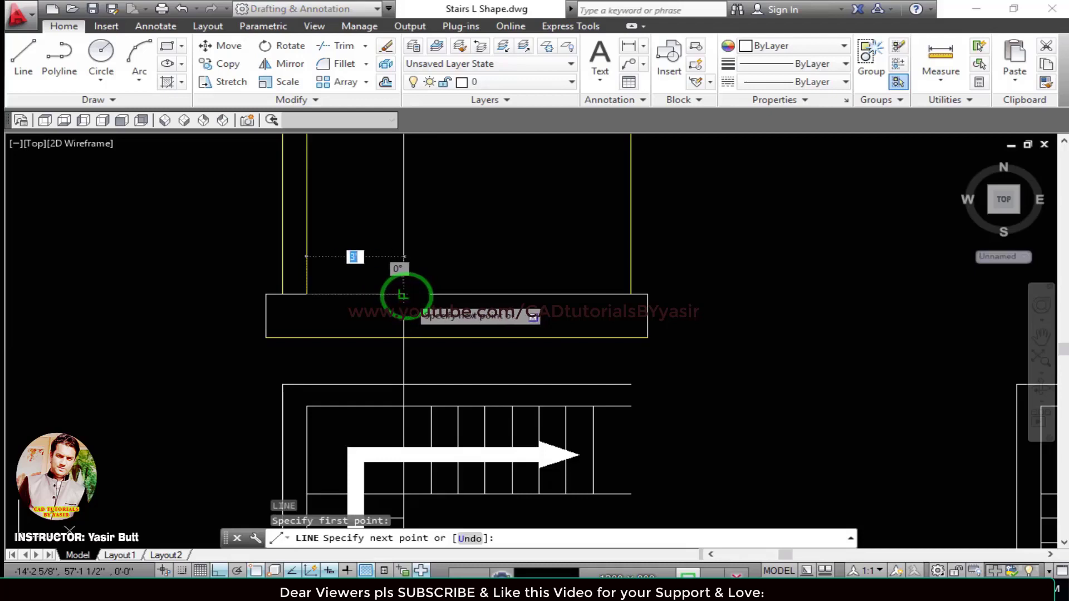
pyautogui.click(403, 295)
pyautogui.press('Escape')
pyautogui.moveTo(370, 291)
pyautogui.mouseDown(button='middle')
pyautogui.moveTo(358, 302)
pyautogui.moveTo(370, 310)
pyautogui.moveTo(367, 232)
pyautogui.mouseUp(button='middle')
pyautogui.moveTo(360, 360)
pyautogui.mouseDown(button='middle')
pyautogui.moveTo(379, 258)
pyautogui.moveTo(365, 394)
pyautogui.mouseUp(button='middle')
pyautogui.moveTo(374, 259)
pyautogui.mouseDown(button='middle')
pyautogui.moveTo(377, 333)
pyautogui.moveTo(378, 207)
pyautogui.mouseUp(button='middle')
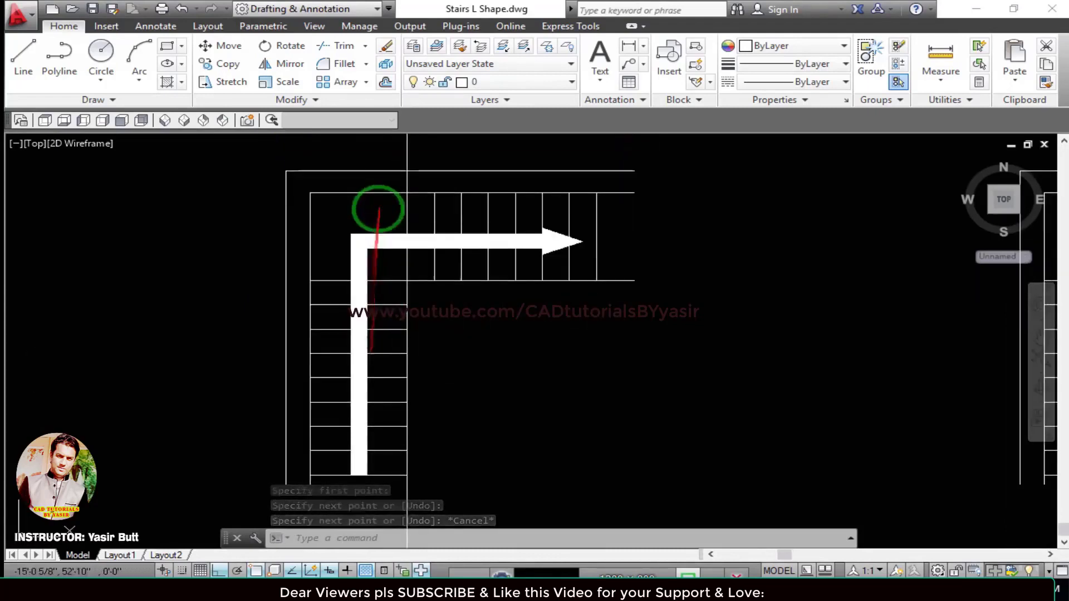
pyautogui.moveTo(381, 371)
pyautogui.mouseDown(button='middle')
pyautogui.moveTo(370, 295)
pyautogui.moveTo(372, 391)
pyautogui.mouseUp(button='middle')
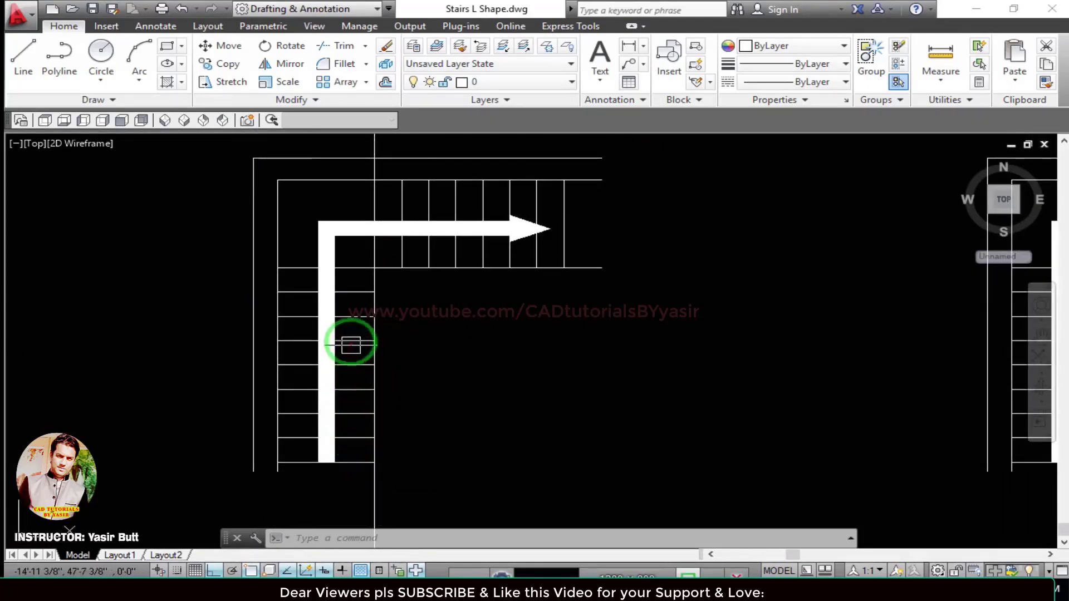
pyautogui.moveTo(348, 301); pyautogui.dragTo(367, 484, button='middle')
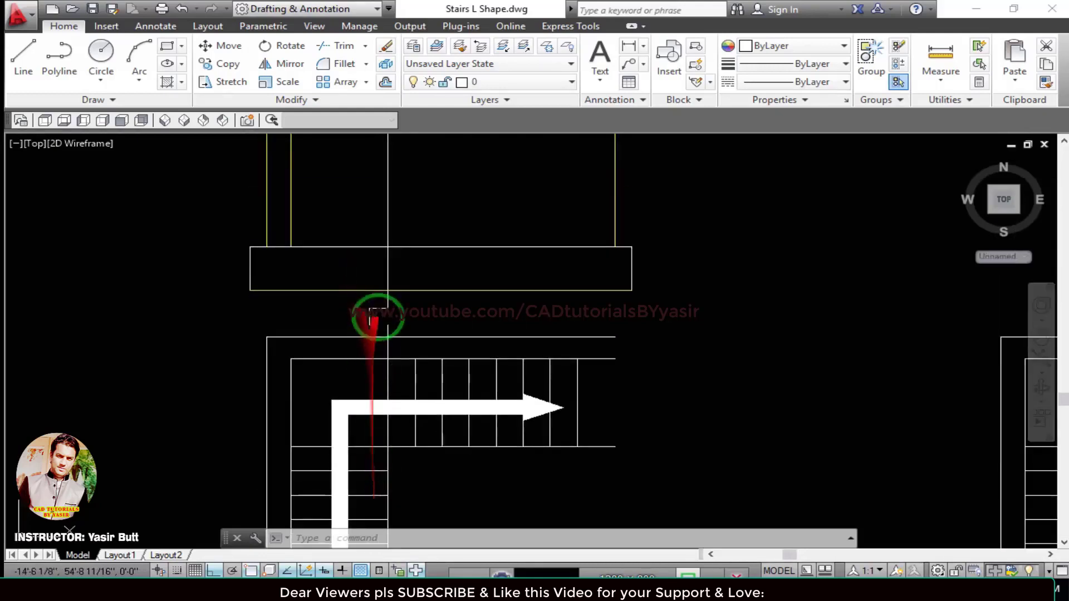
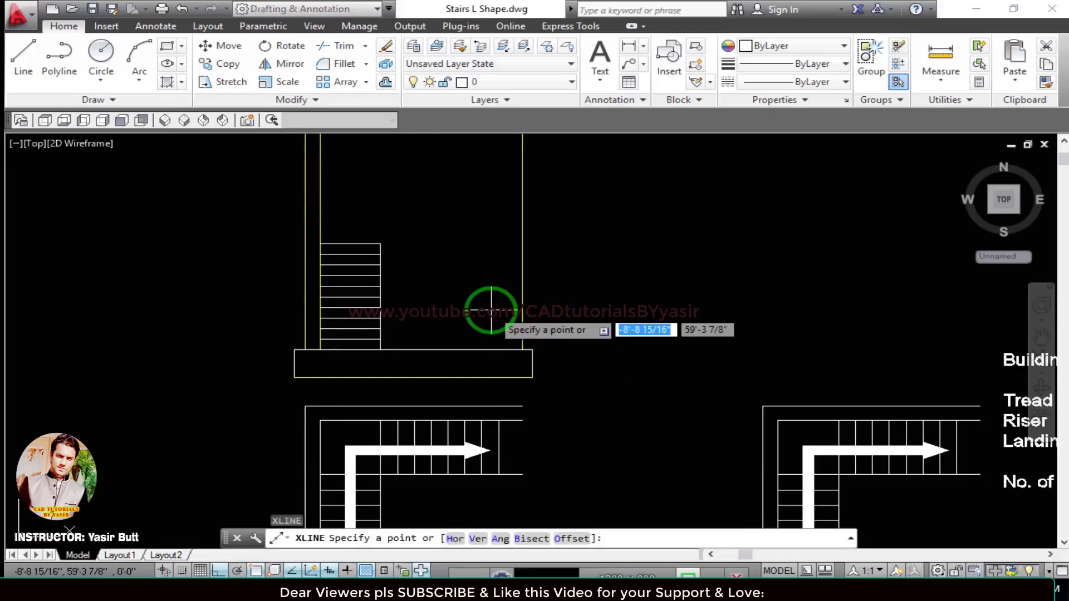
# Project vertical construction lines up from all eight riser lines of the copied plan's upper flight, through the elevation.
pyautogui.write('V')
pyautogui.press('Return')
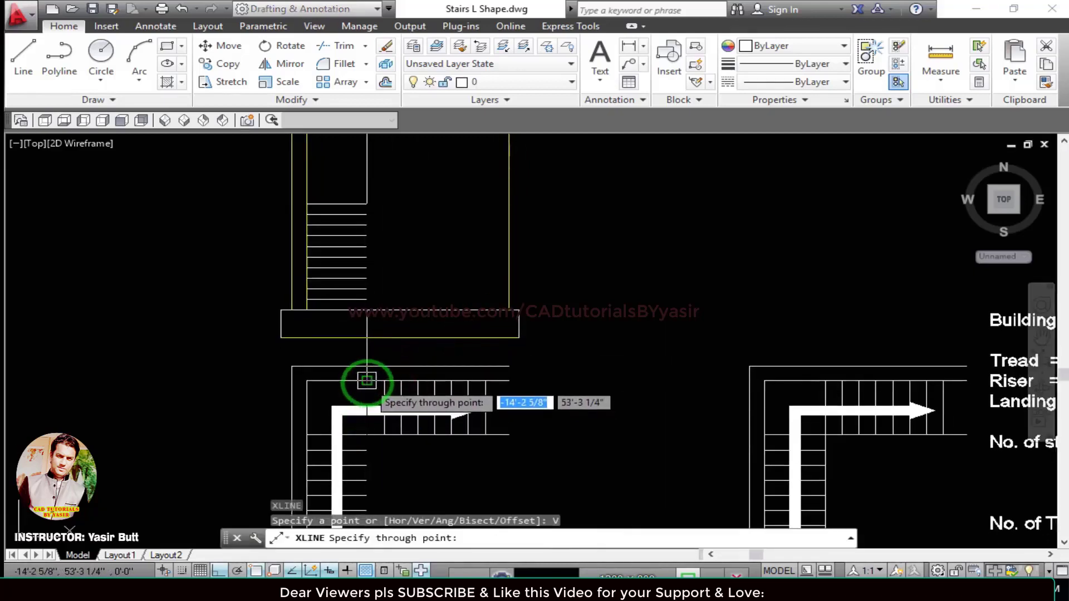
pyautogui.click(367, 381)
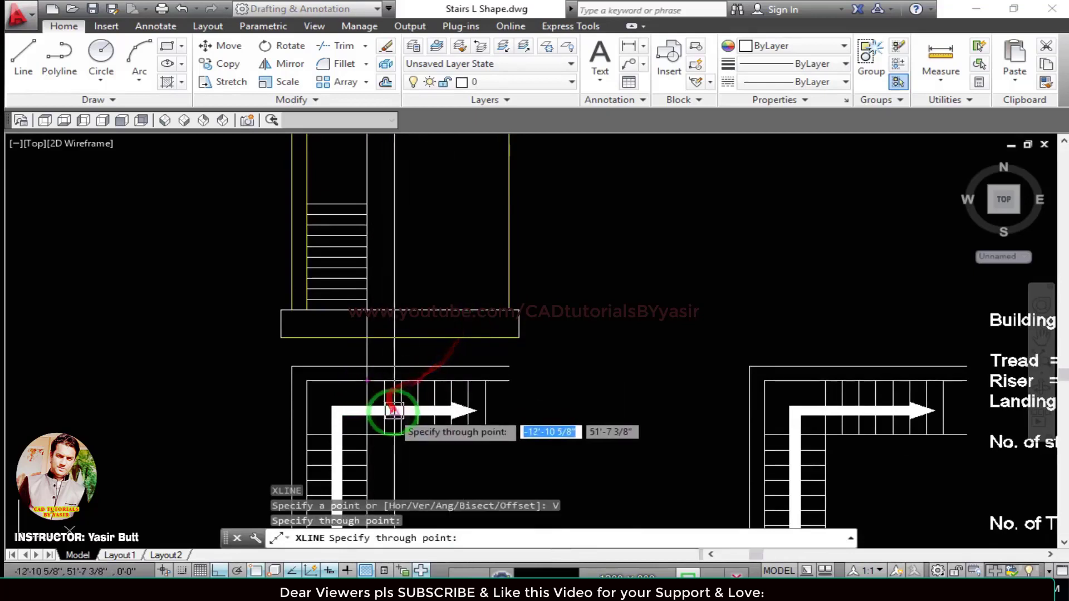
pyautogui.click(384, 381)
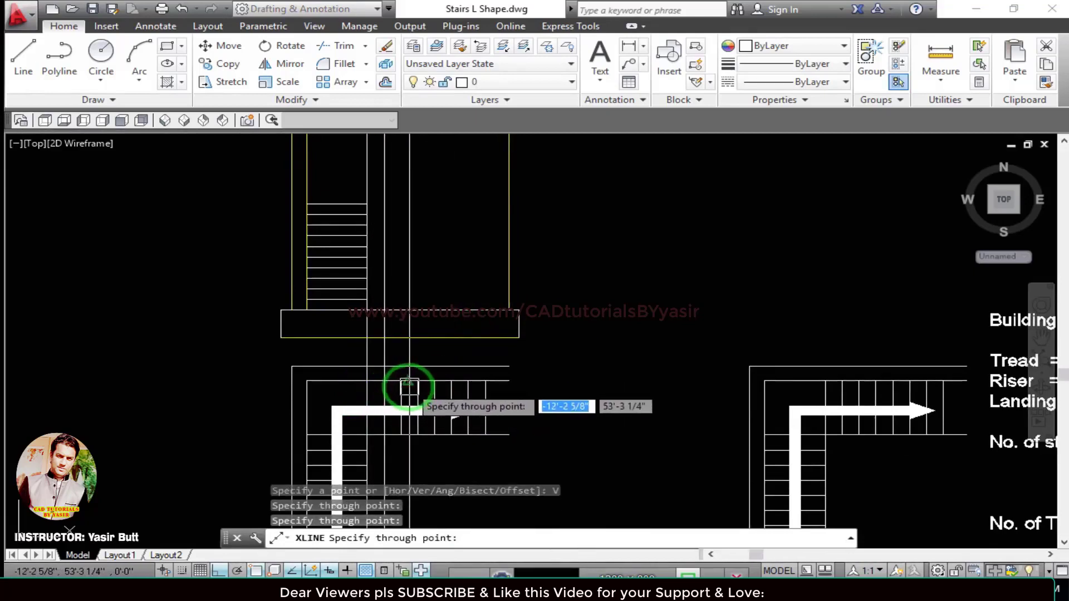
pyautogui.click(400, 383)
pyautogui.click(416, 386)
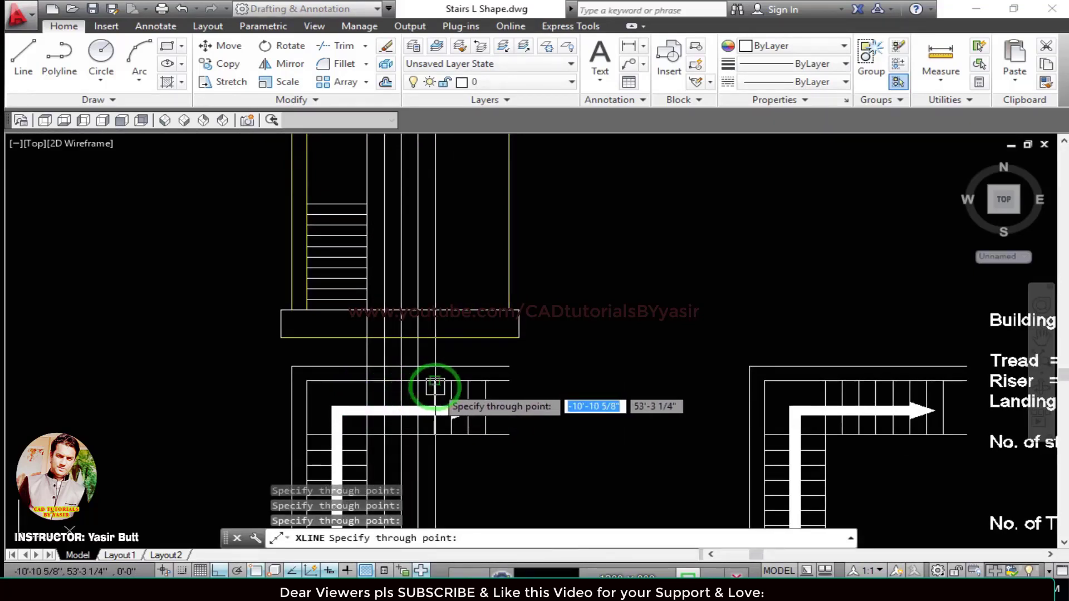
pyautogui.click(434, 383)
pyautogui.click(451, 384)
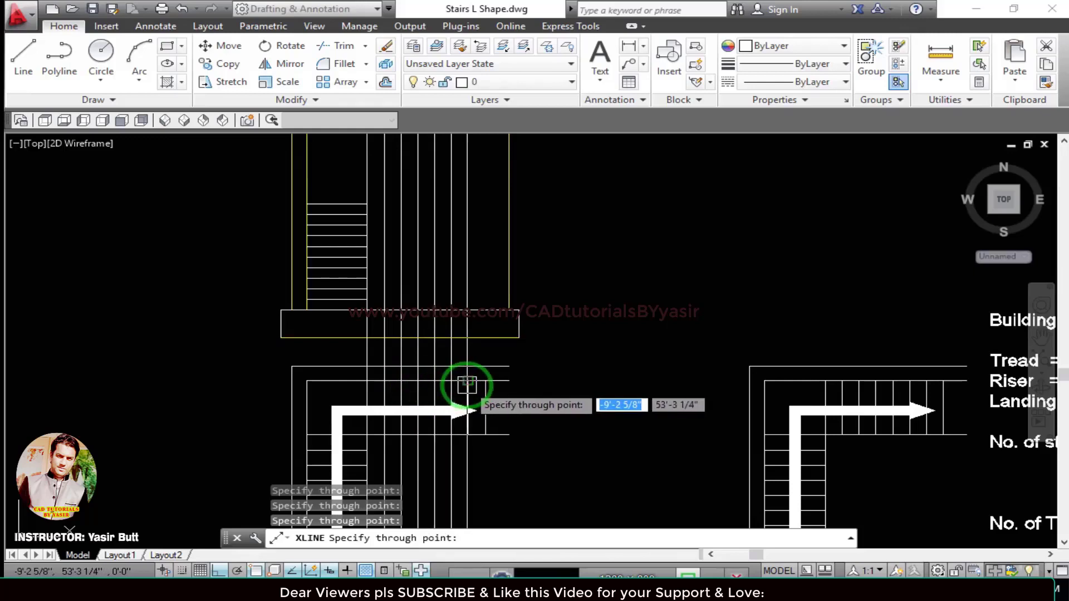
pyautogui.click(467, 383)
pyautogui.click(483, 384)
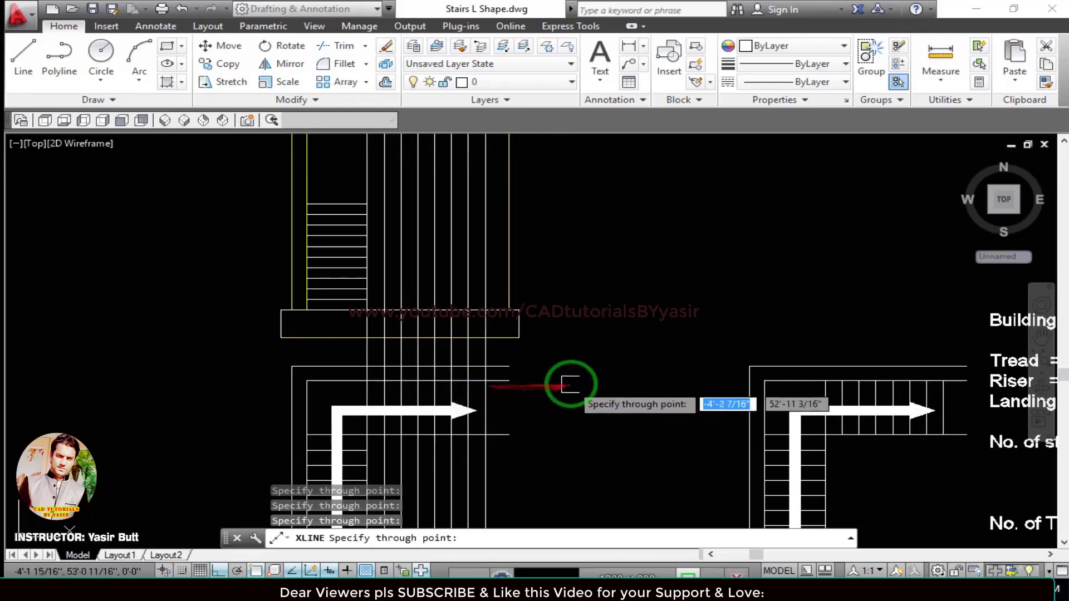
pyautogui.press('Escape')
# Check the tread and riser sizes in the notes and set the current object colour to Yellow.
pyautogui.moveTo(504, 360)
pyautogui.mouseDown(button='middle')
pyautogui.moveTo(512, 404)
pyautogui.moveTo(529, 351)
pyautogui.moveTo(346, 265)
pyautogui.moveTo(565, 310)
pyautogui.mouseUp(button='middle')
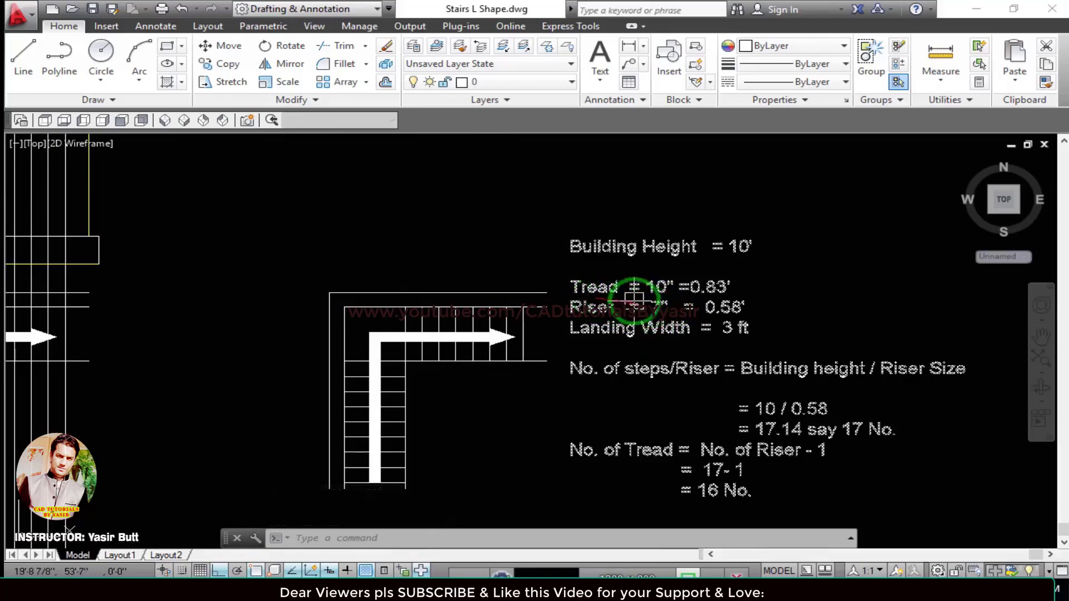
pyautogui.moveTo(446, 324); pyautogui.dragTo(601, 403, button='middle')
pyautogui.moveTo(355, 268); pyautogui.dragTo(539, 343, button='middle')
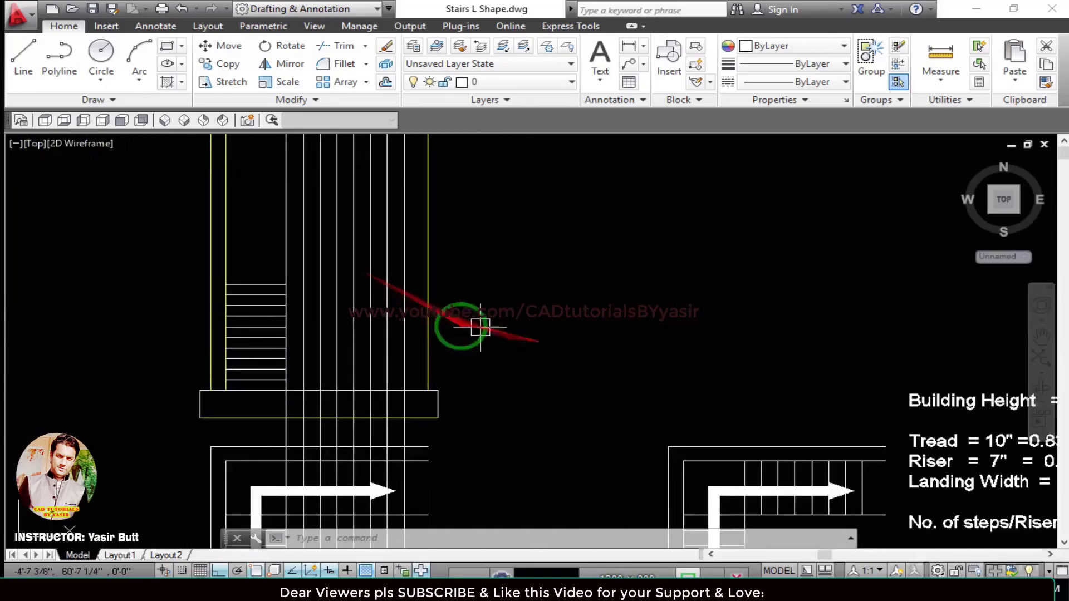
pyautogui.click(784, 44)
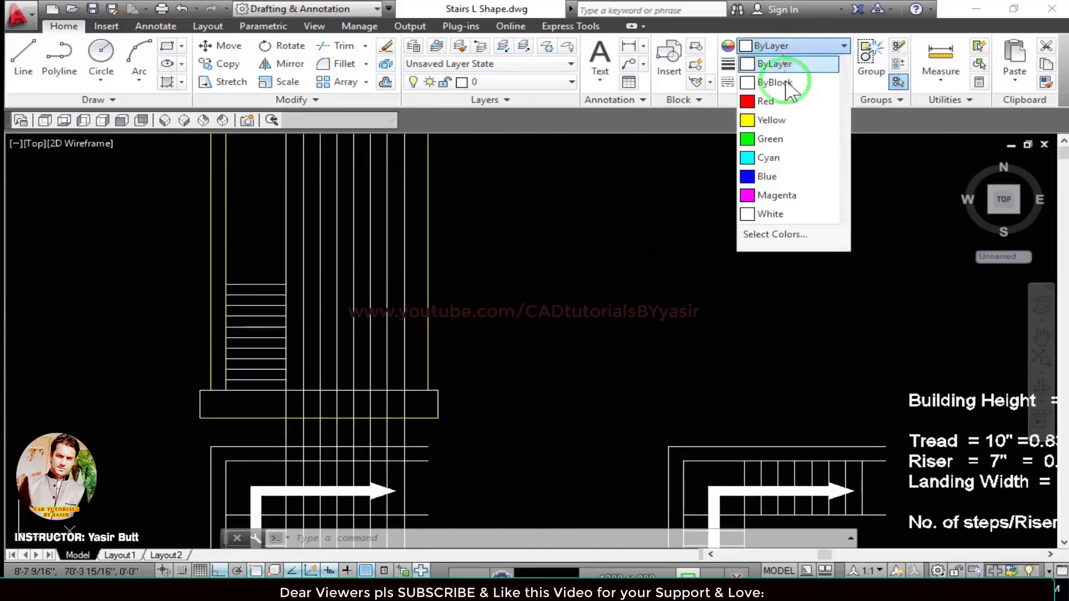
pyautogui.click(791, 119)
pyautogui.press('Escape')
# Start a yellow polyline at the outer end of the lower flight's topmost riser line with a 7" riser and a 10" tread.
pyautogui.moveTo(442, 262); pyautogui.dragTo(471, 310, button='middle')
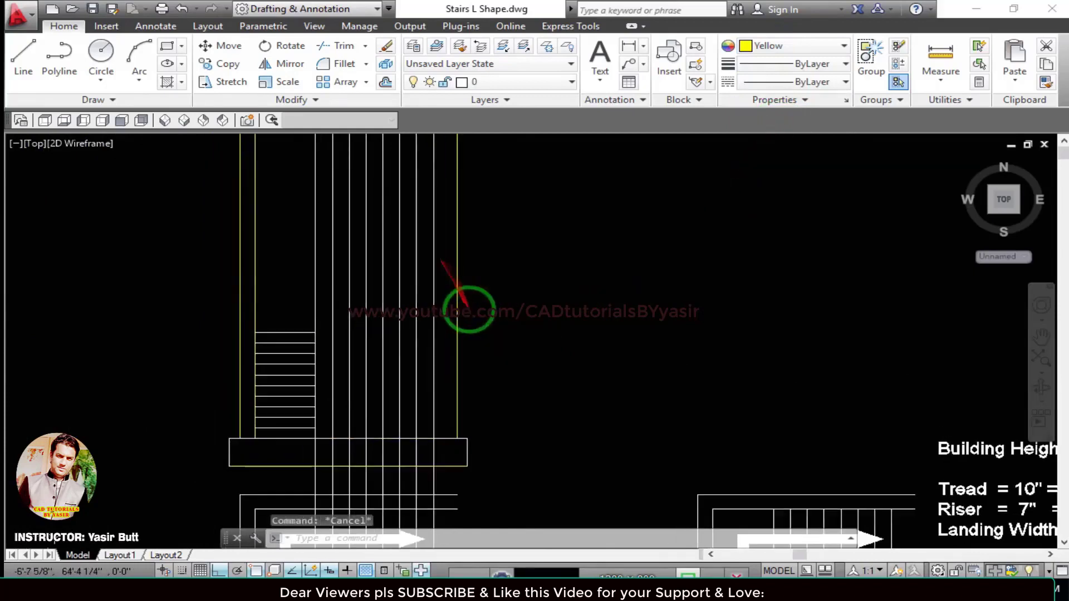
pyautogui.scroll(2, 328, 333)
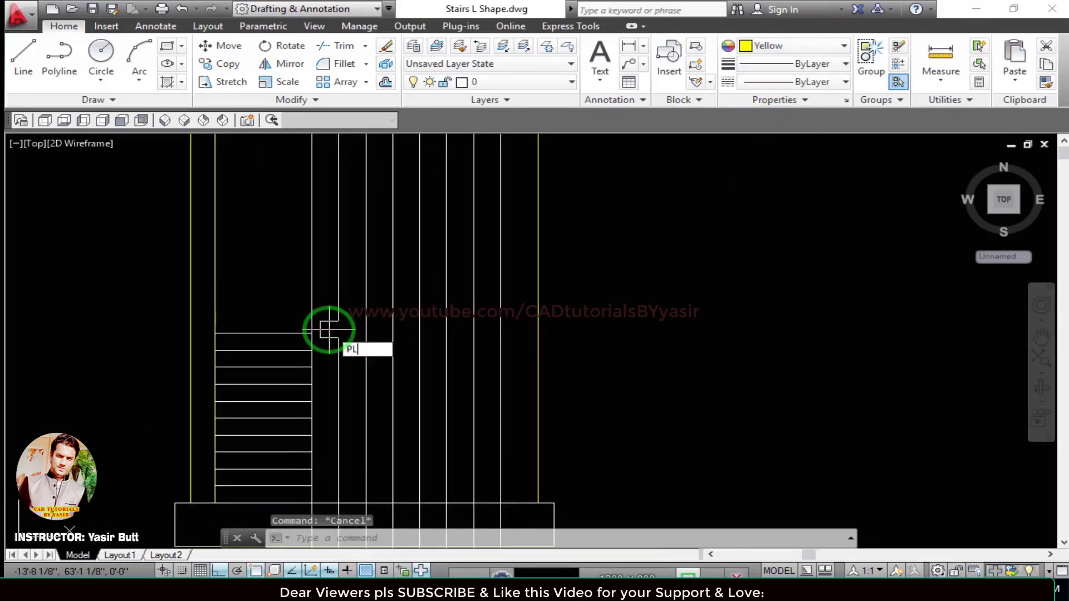
pyautogui.write('PL')
pyautogui.press('Return')
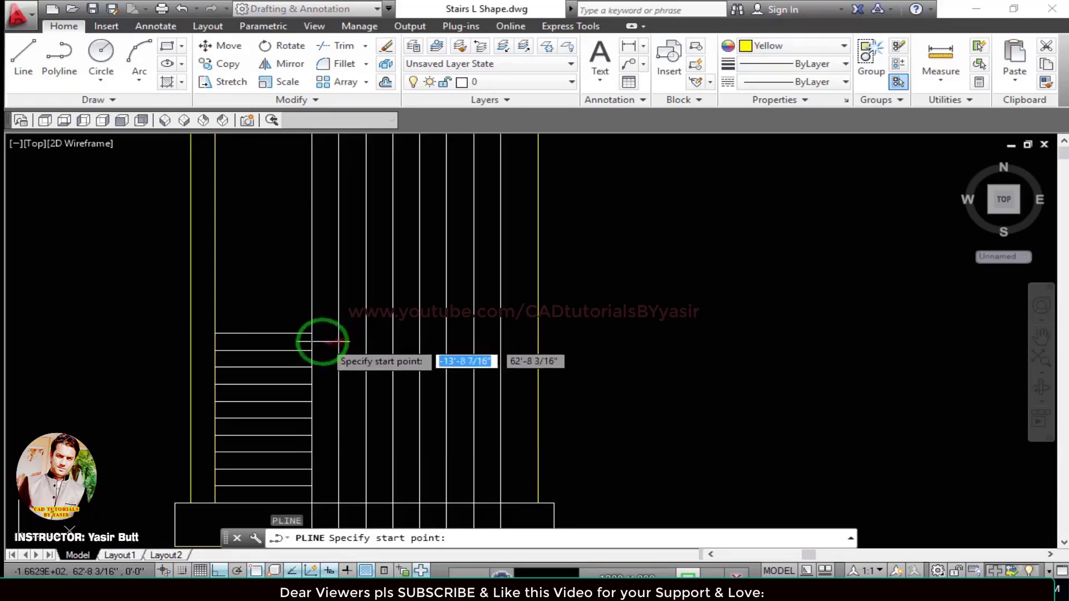
pyautogui.click(312, 333)
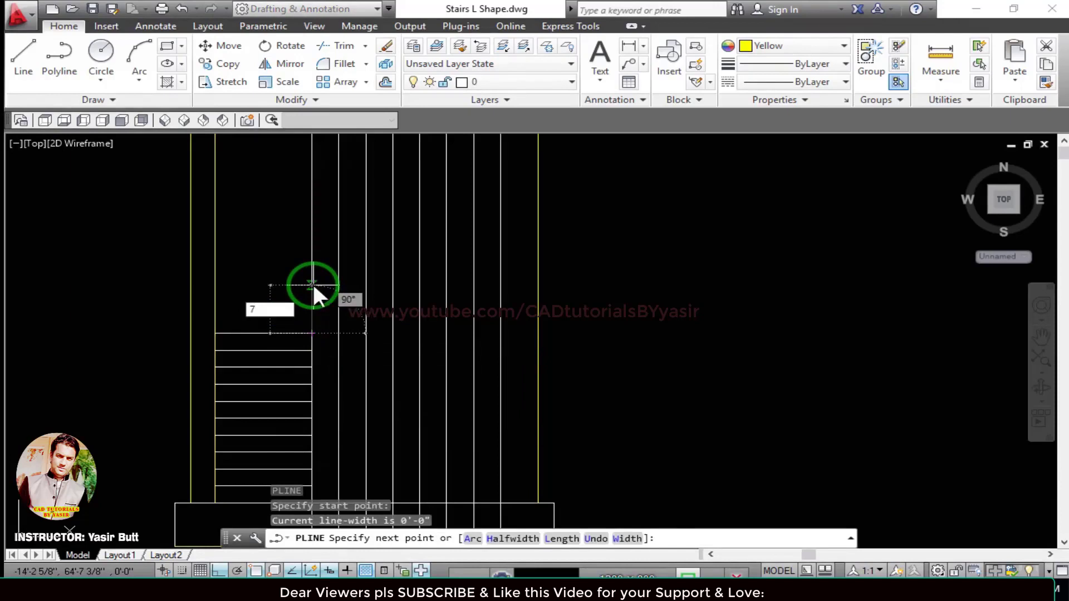
pyautogui.press('Return')
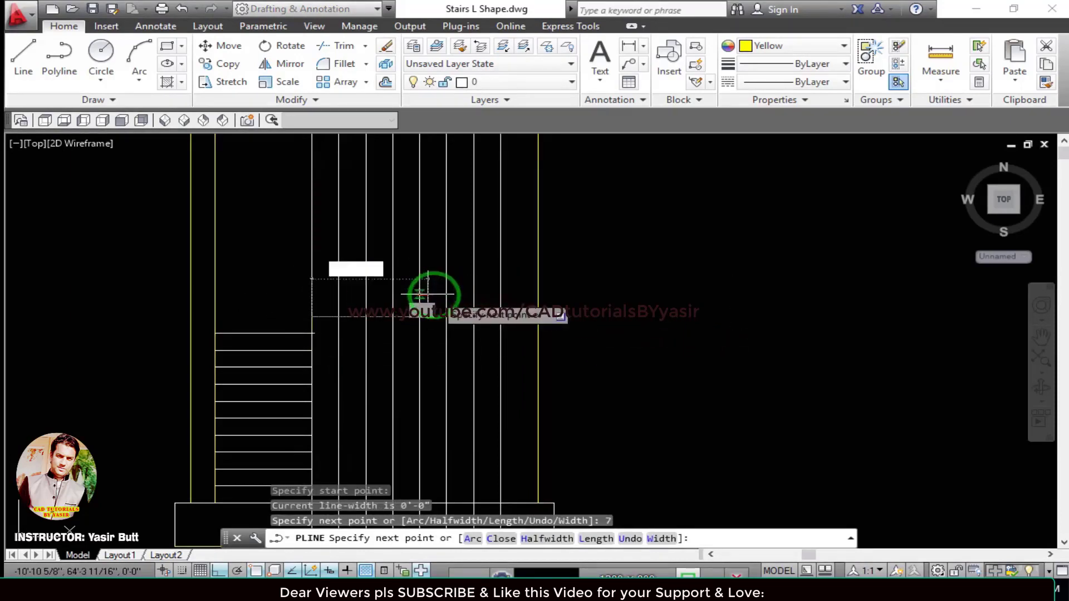
pyautogui.write('10')
pyautogui.press('Return')
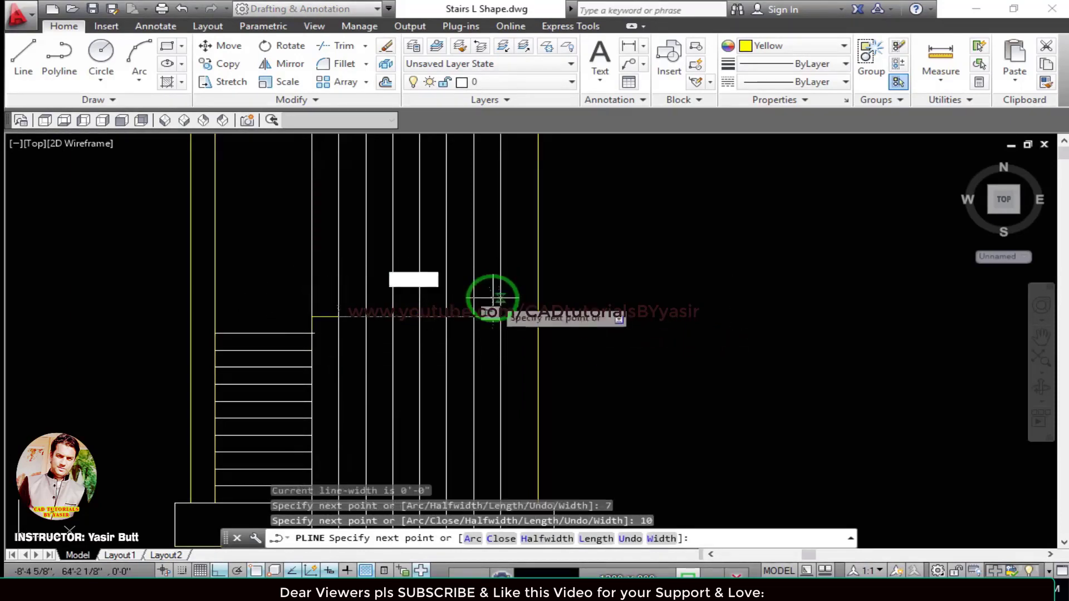
# Continue the polyline with the upper flight's second and third steps, each 7" up and 10" across.
pyautogui.scroll(2, 334, 293)
pyautogui.scroll(2, 334, 293)
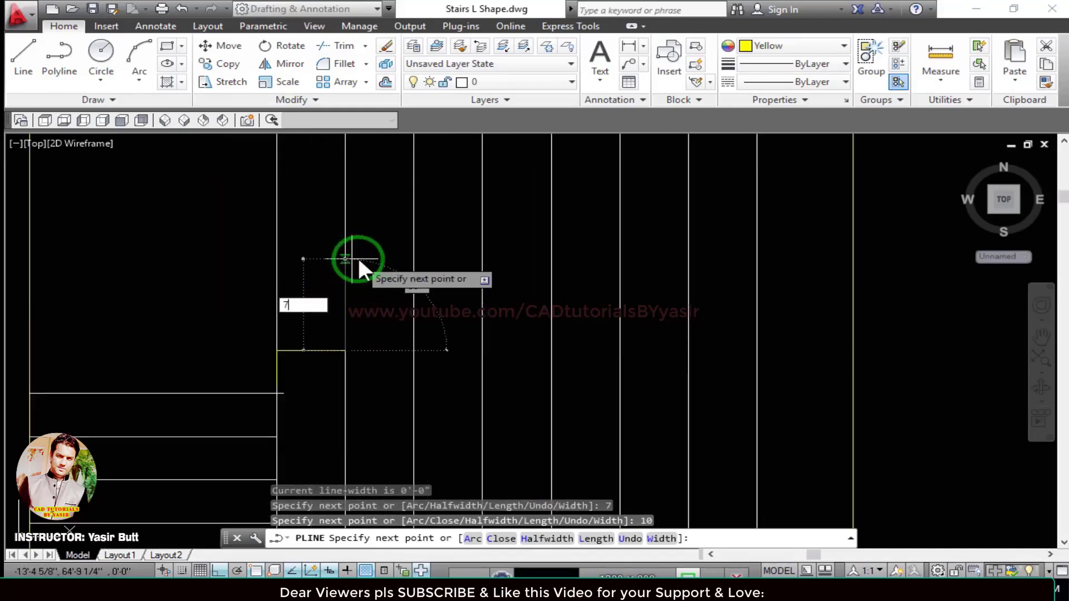
pyautogui.write('7')
pyautogui.press('Return')
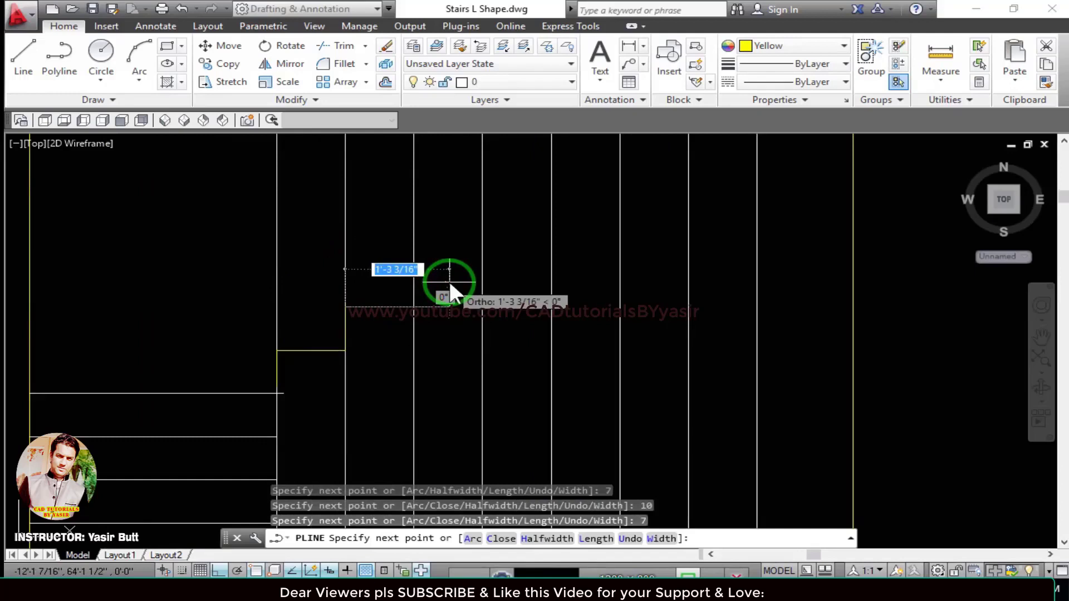
pyautogui.write('10')
pyautogui.press('Return')
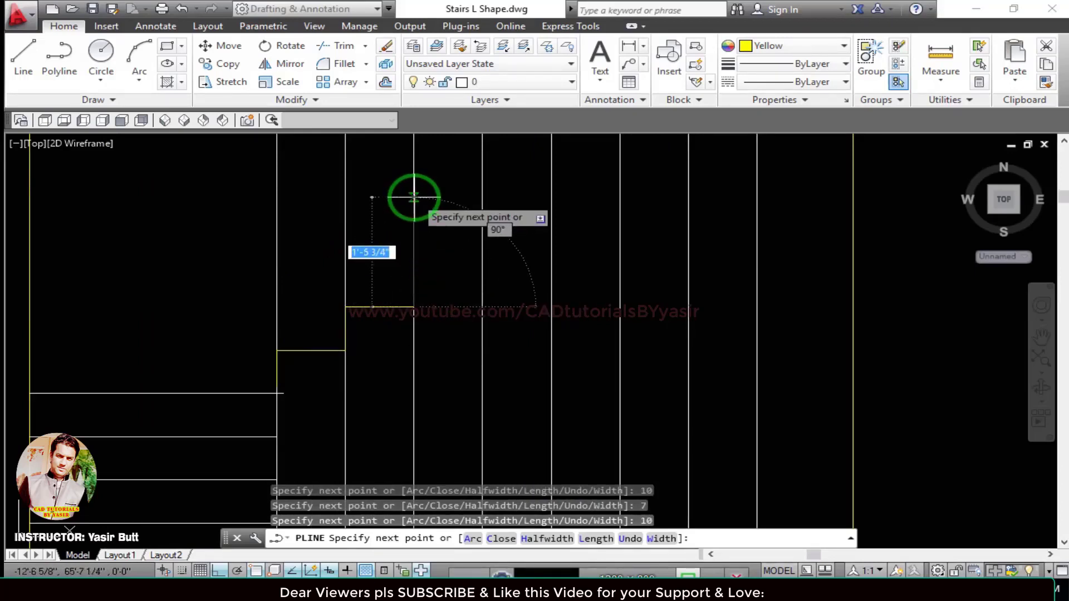
pyautogui.press('Return')
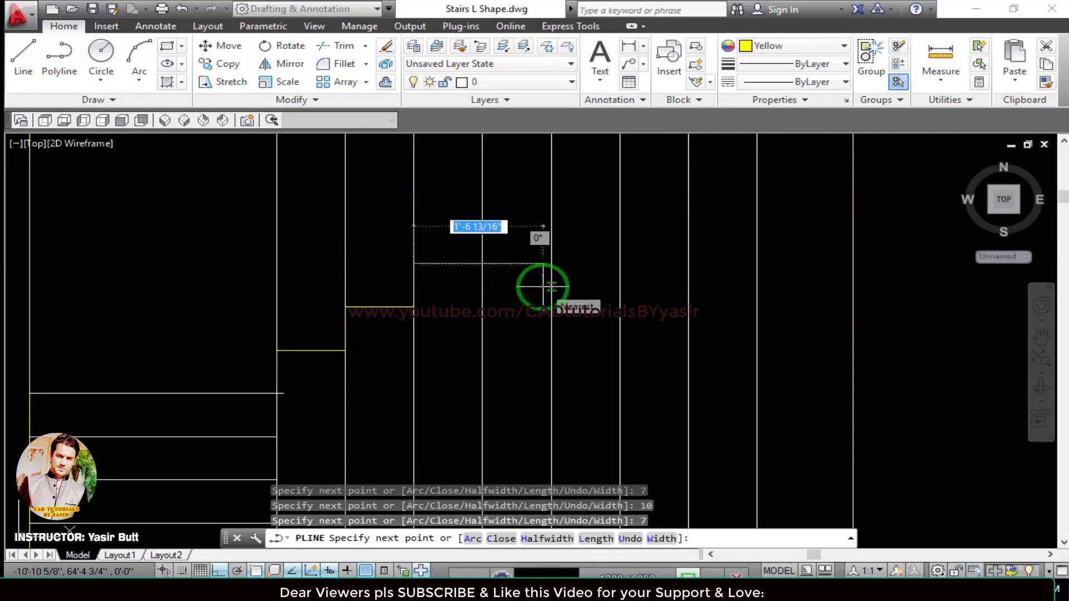
pyautogui.press('Return')
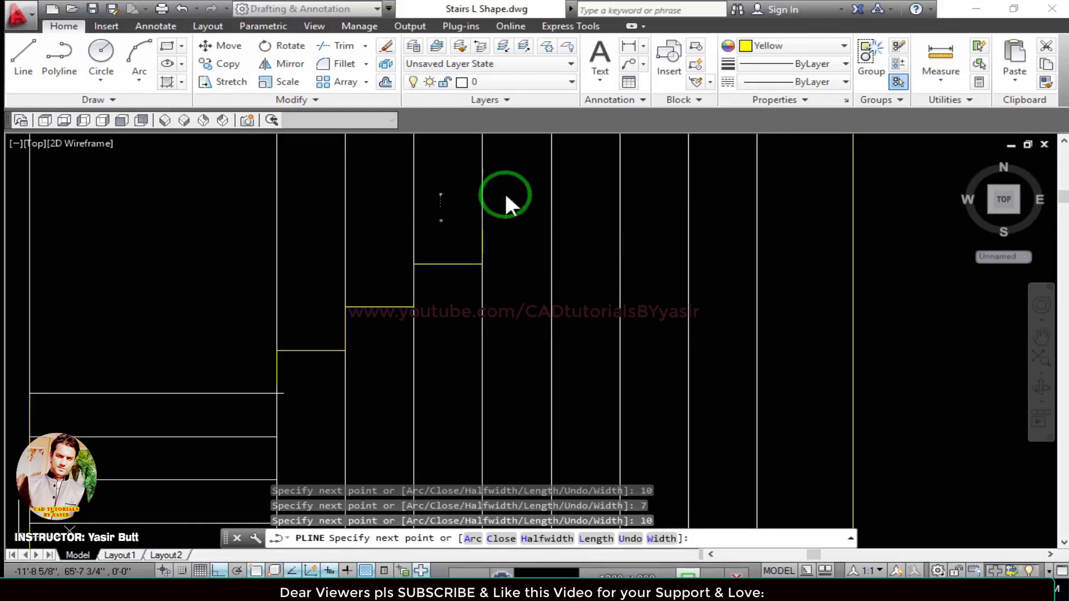
# Add the fourth to seventh steps to the polyline, each with a 7" riser and 10" tread, and finish it.
pyautogui.write('7')
pyautogui.press('Return')
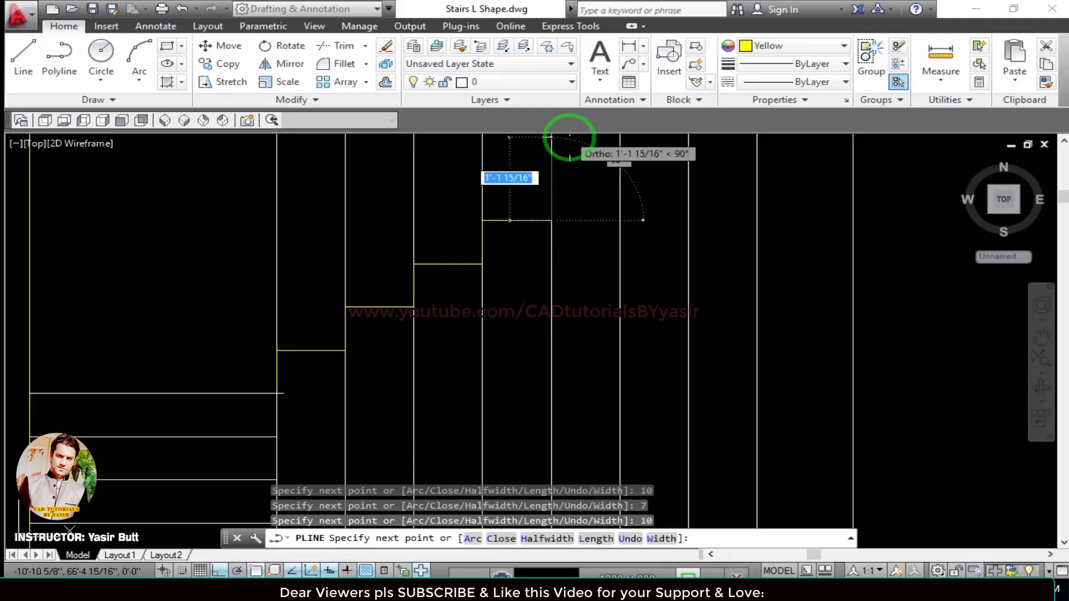
pyautogui.press('Return')
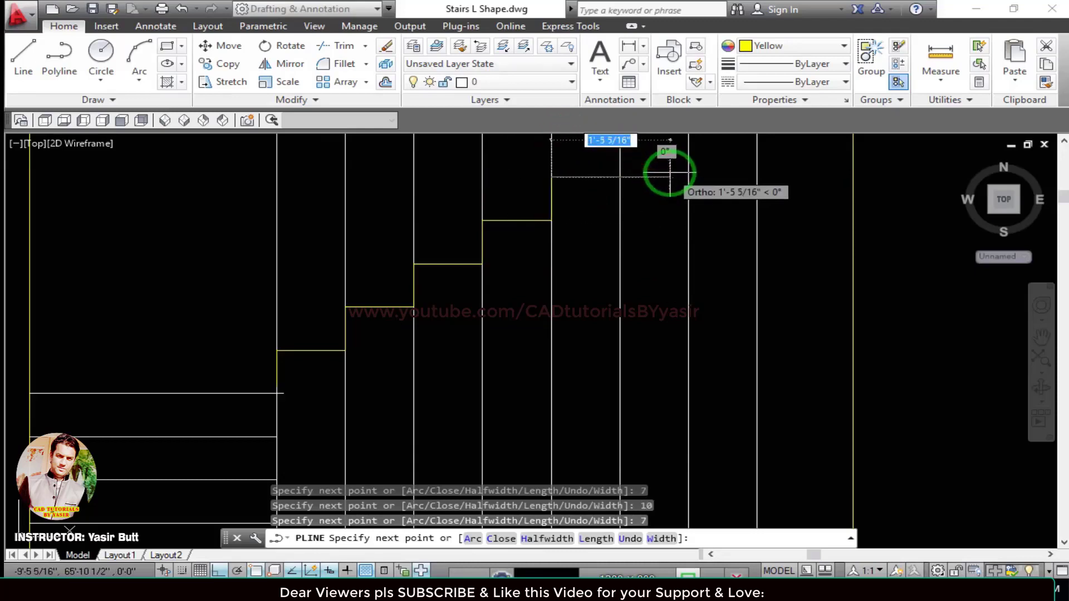
pyautogui.moveTo(663, 172); pyautogui.dragTo(658, 254, button='middle')
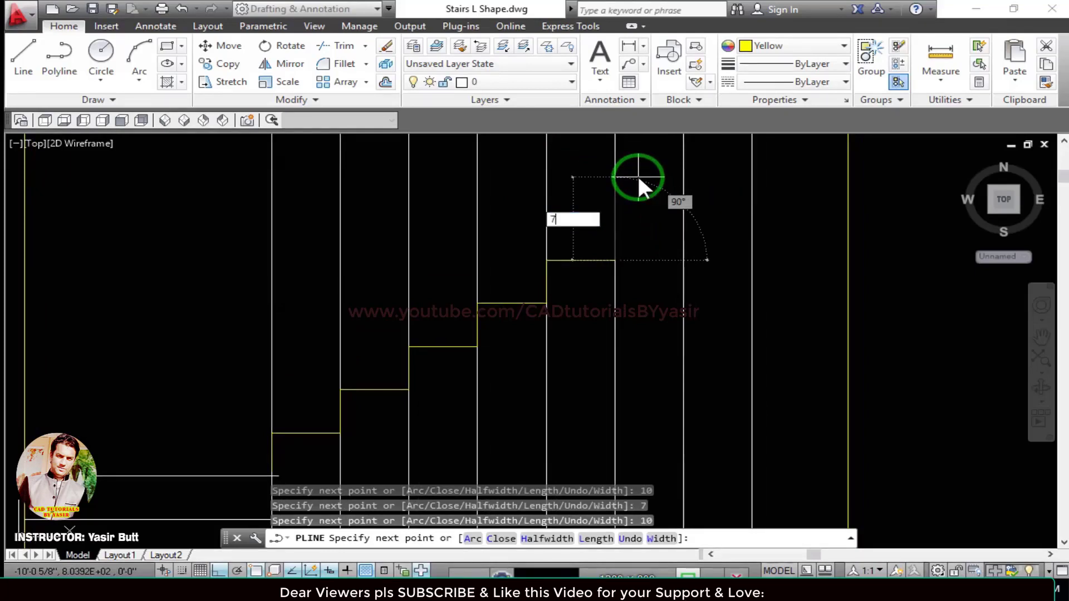
pyautogui.press('Return')
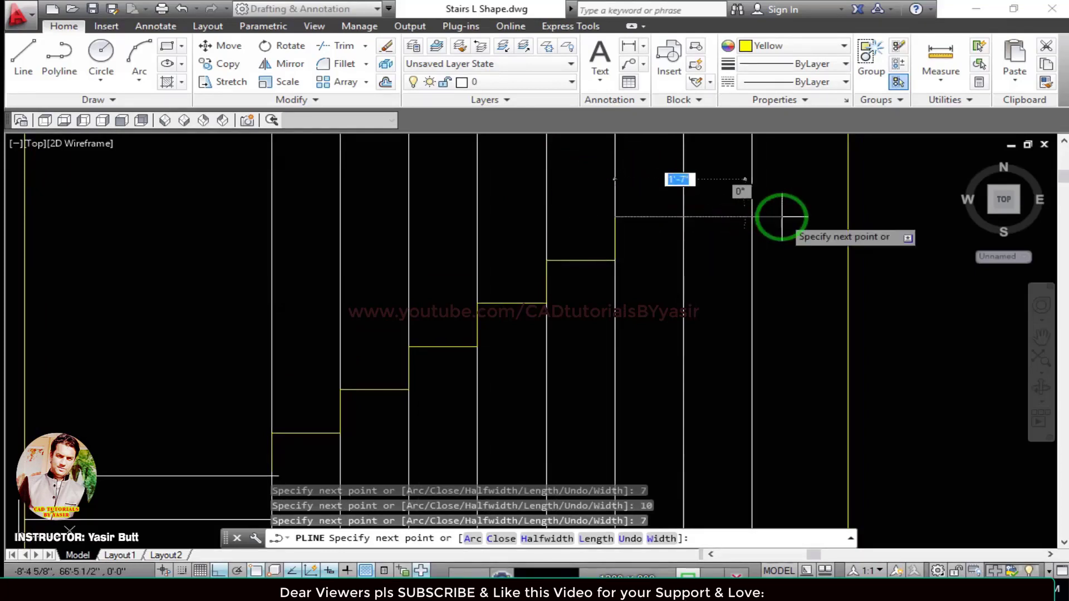
pyautogui.press('Return')
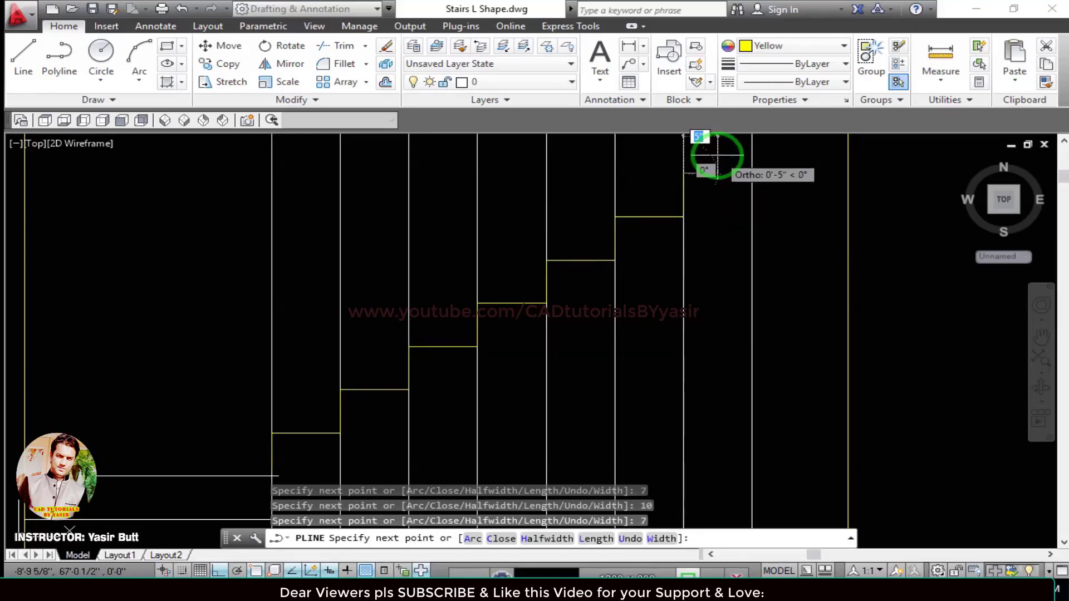
pyautogui.write('10')
pyautogui.press('Return')
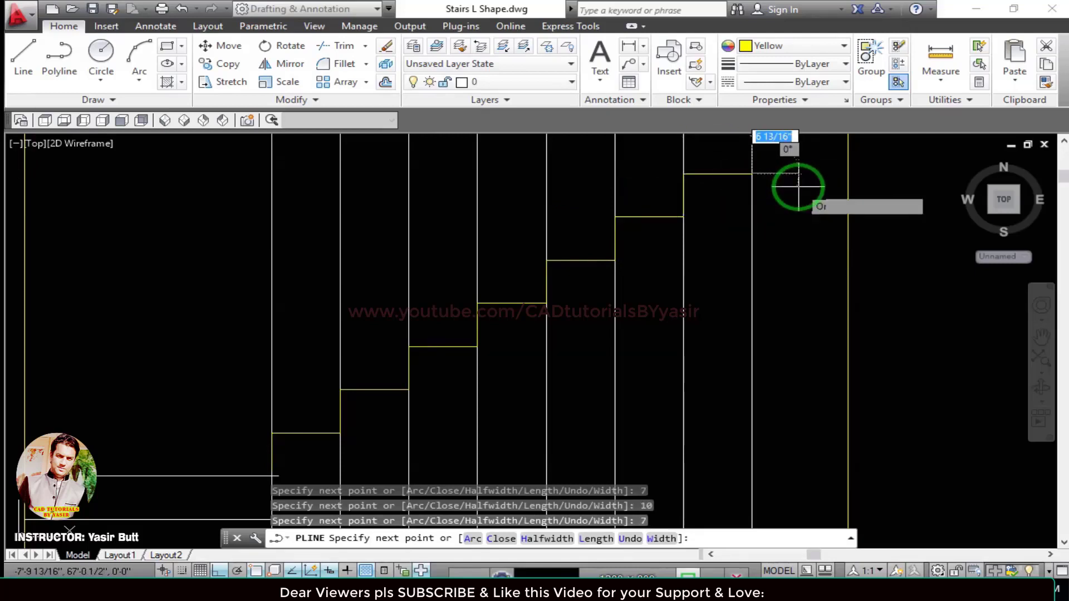
pyautogui.moveTo(797, 179); pyautogui.dragTo(747, 322, button='middle')
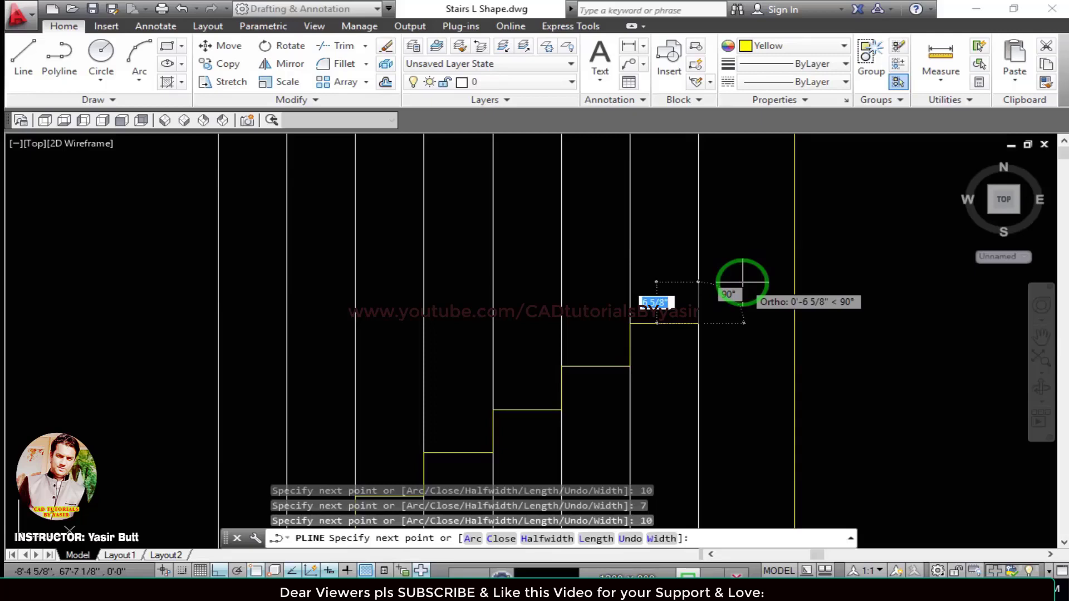
pyautogui.press('Escape')
# Compare the stepped profile with the upper flight's riser lines in the copied plan below.
pyautogui.scroll(-2, 707, 267)
pyautogui.scroll(1, 673, 322)
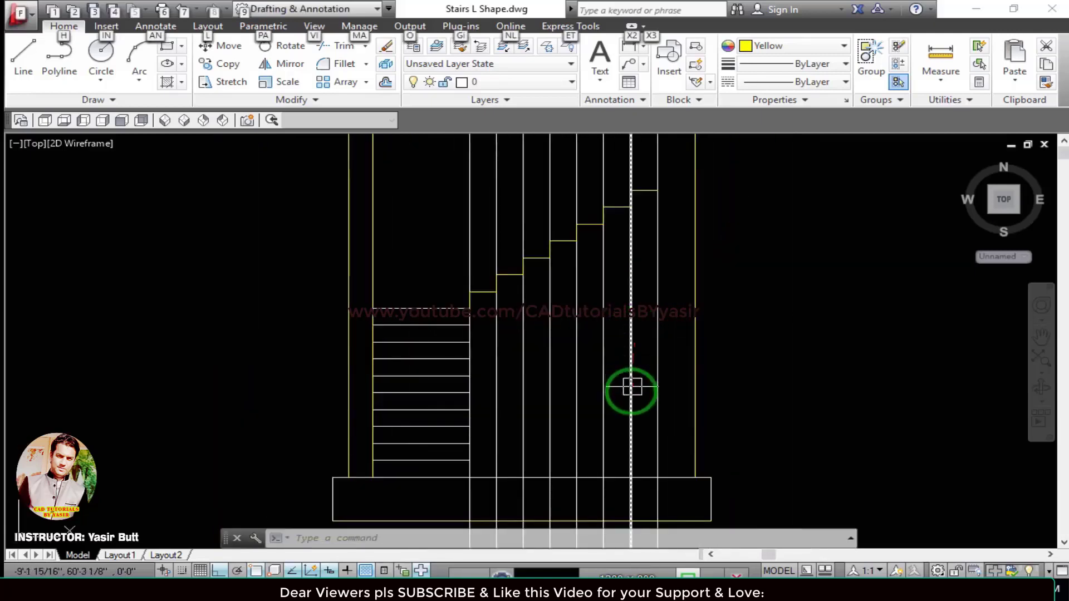
pyautogui.moveTo(620, 363); pyautogui.dragTo(604, 306, button='middle')
pyautogui.moveTo(623, 352); pyautogui.dragTo(622, 301, button='middle')
pyautogui.scroll(1, 624, 415)
pyautogui.moveTo(623, 416)
pyautogui.mouseDown(button='middle')
pyautogui.moveTo(663, 327)
pyautogui.moveTo(686, 381)
pyautogui.mouseUp(button='middle')
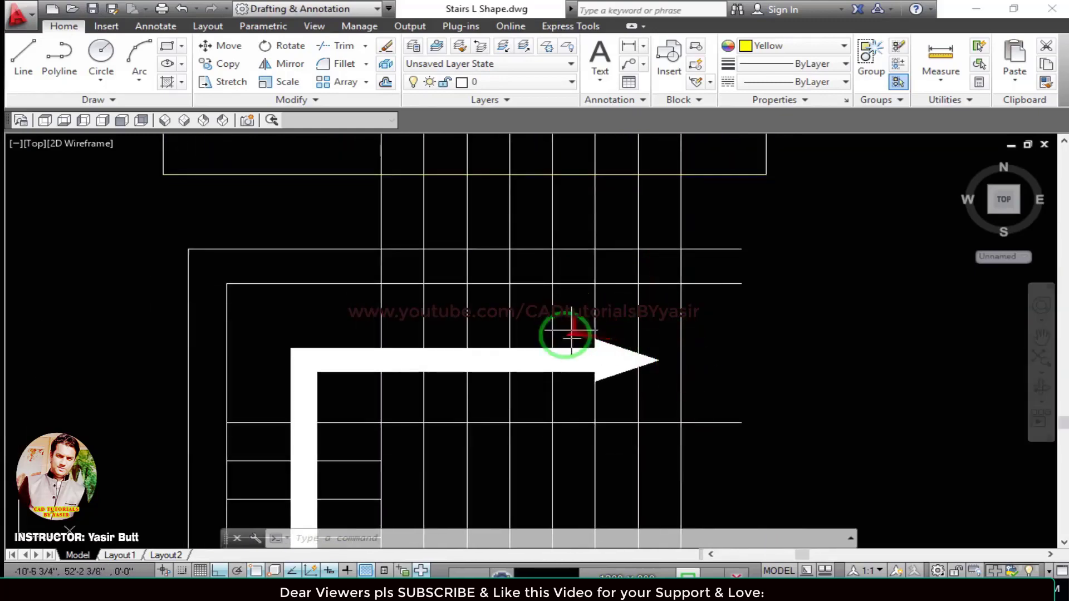
pyautogui.scroll(-1, 490, 338)
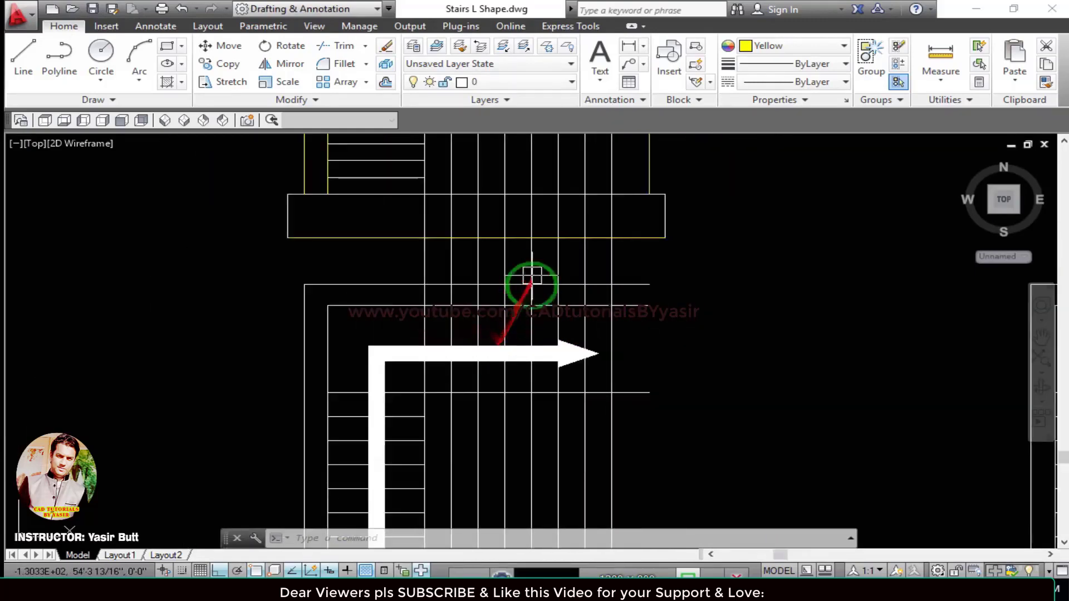
pyautogui.moveTo(532, 279); pyautogui.dragTo(541, 440, button='middle')
pyautogui.moveTo(553, 352); pyautogui.dragTo(548, 424, button='middle')
pyautogui.moveTo(537, 247); pyautogui.dragTo(500, 370, button='middle')
pyautogui.moveTo(526, 306); pyautogui.dragTo(511, 345, button='middle')
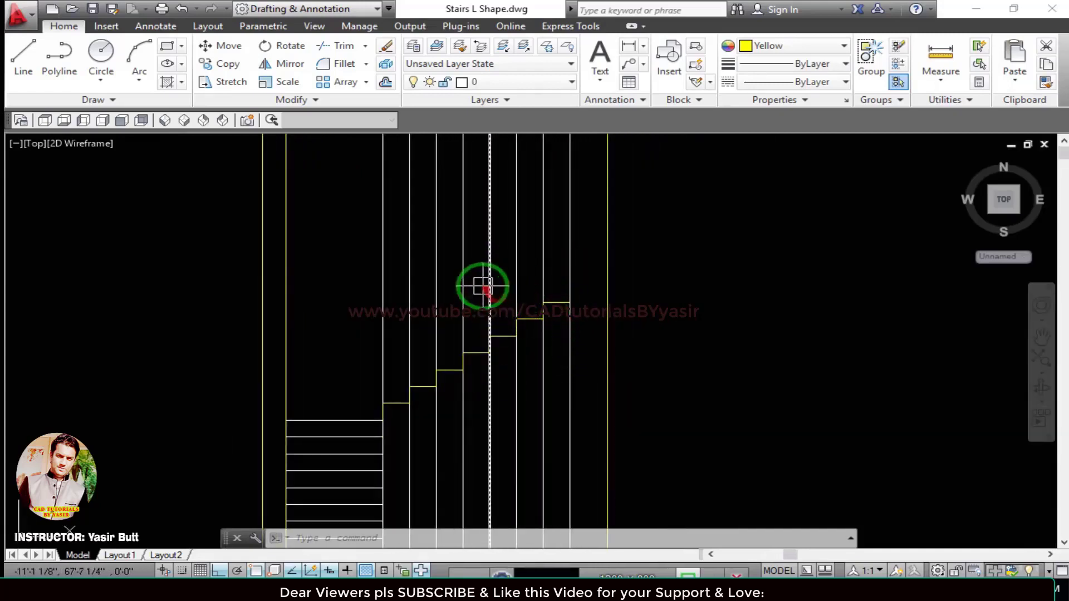
# Erase the eight vertical construction lines projected through the upper flight.
pyautogui.moveTo(444, 334); pyautogui.dragTo(383, 345, button='middle')
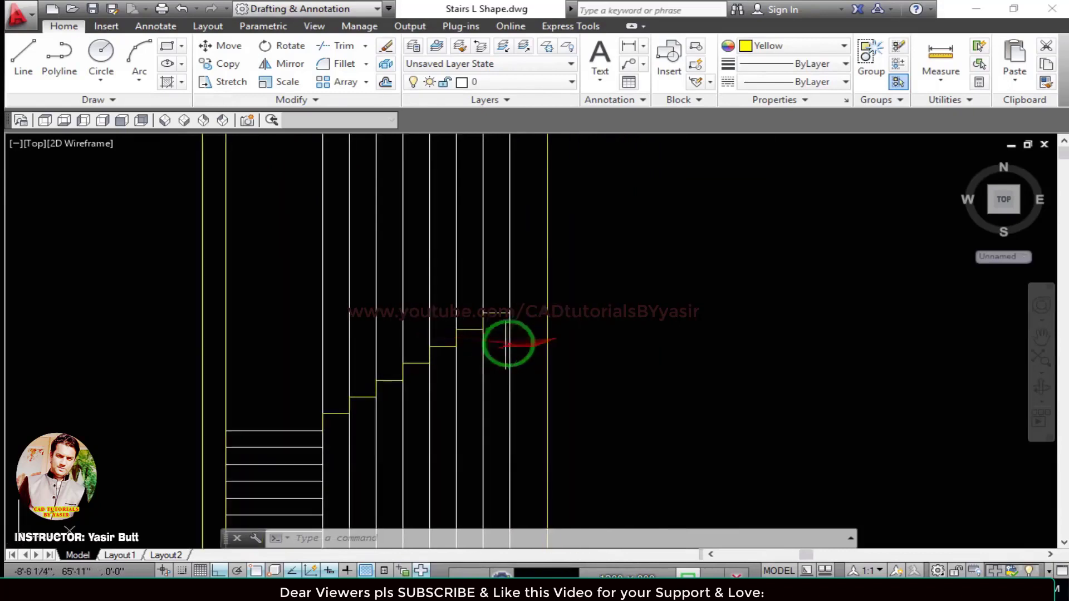
pyautogui.click(529, 215)
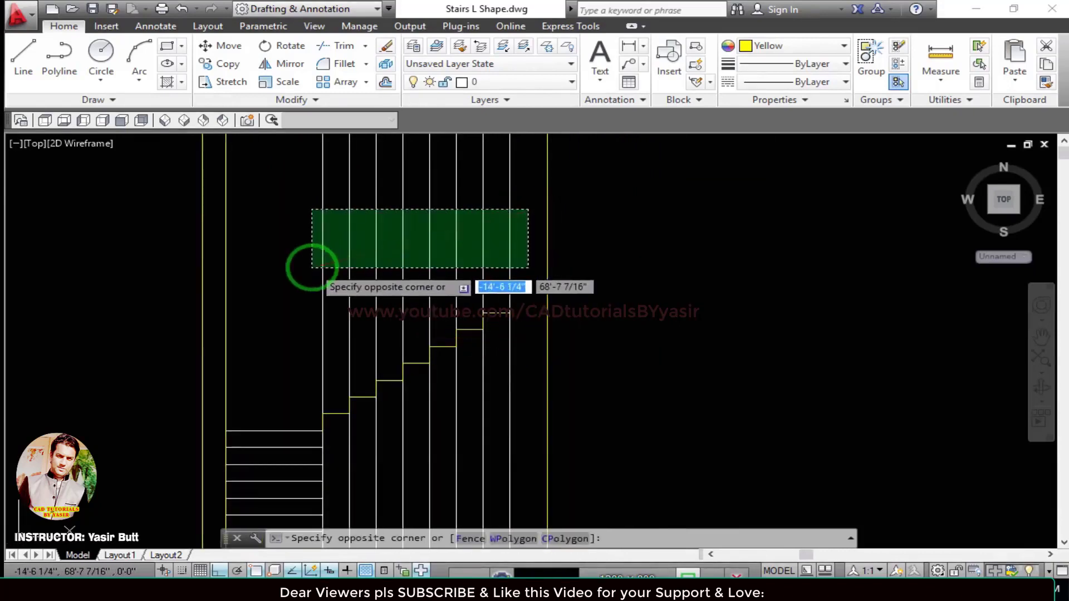
pyautogui.click(310, 264)
pyautogui.press('Delete')
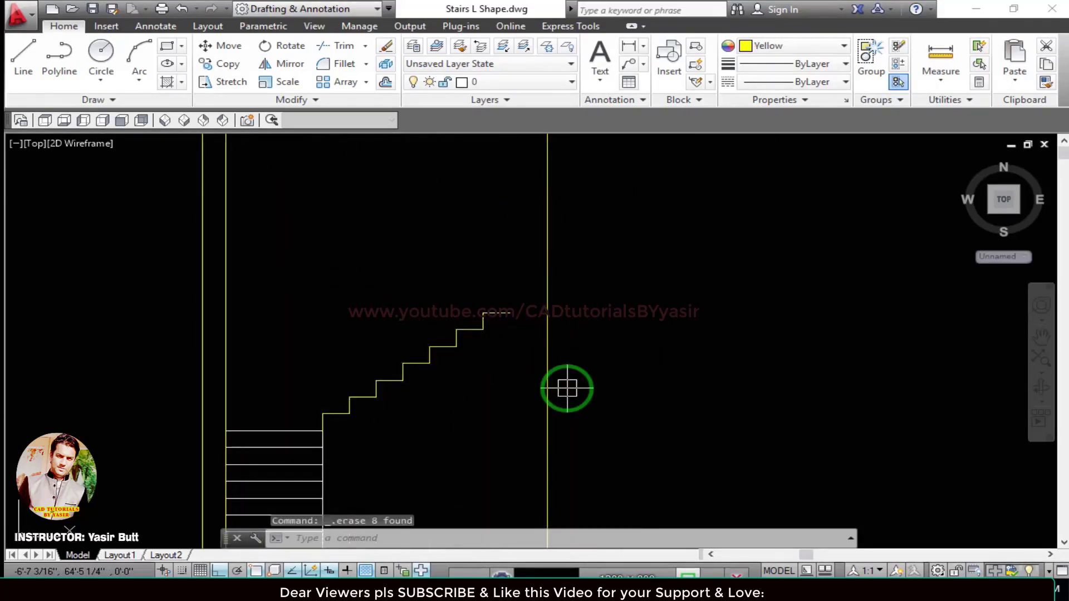
# Extend the upper flight's top tread to the elevation's right vertical wall line and save the drawing.
pyautogui.scroll(2, 506, 366)
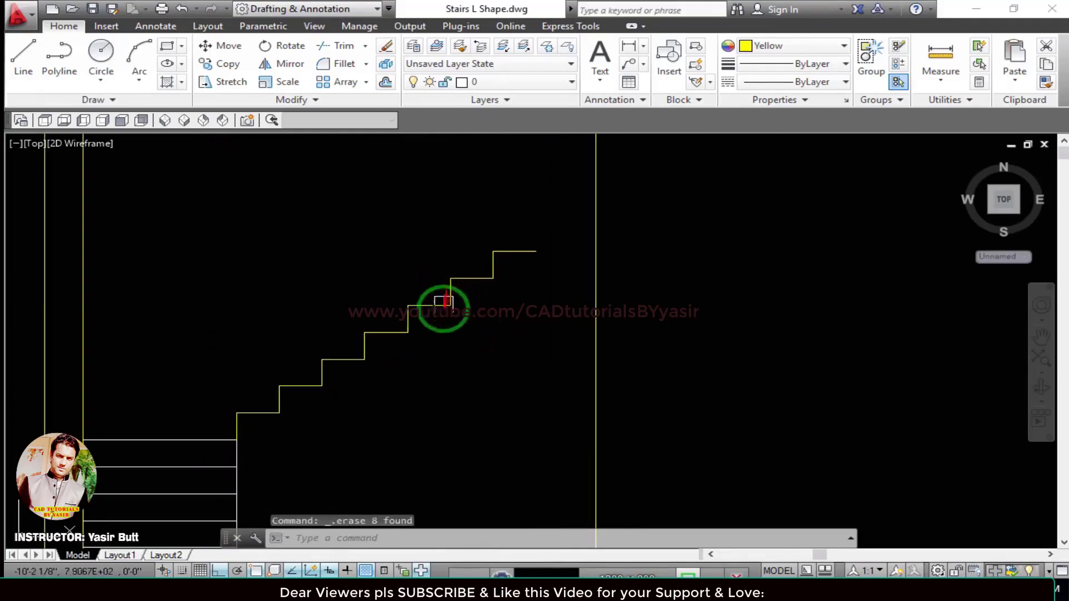
pyautogui.moveTo(488, 301); pyautogui.dragTo(512, 292, button='middle')
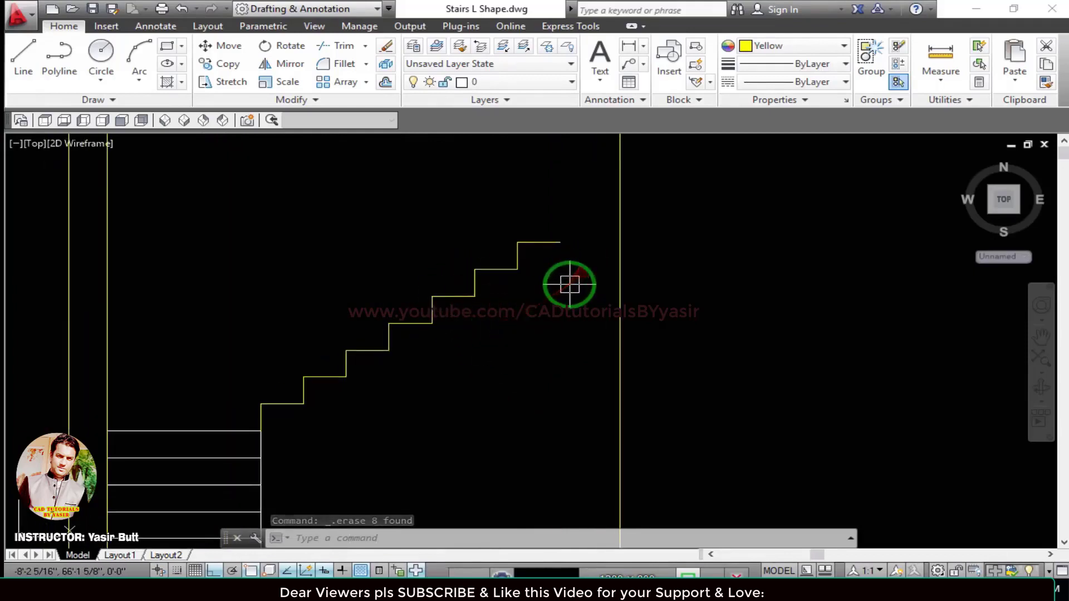
pyautogui.press('Return')
pyautogui.press('Return')
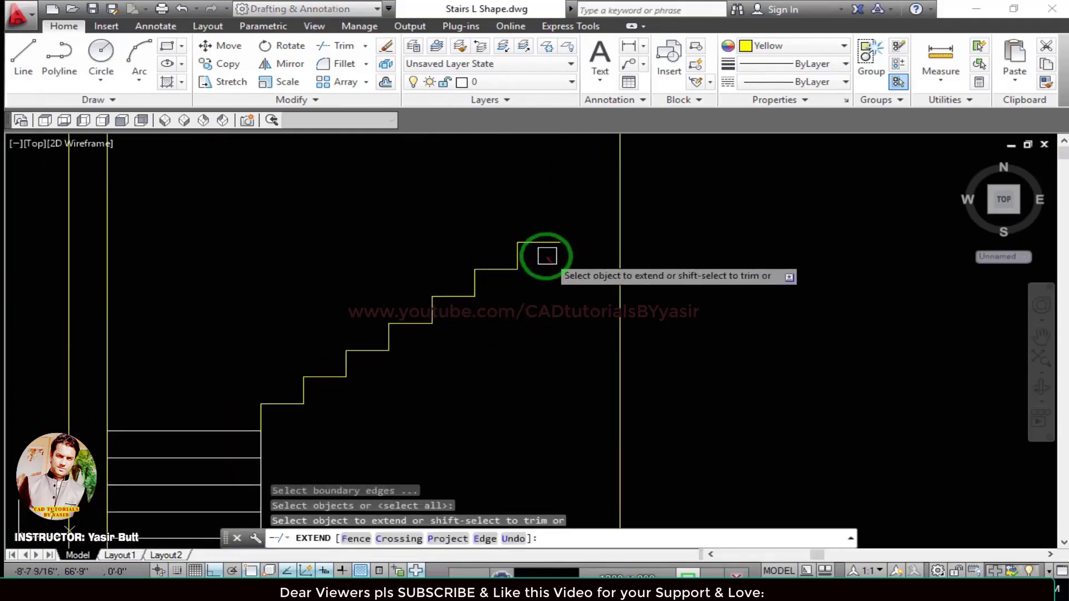
pyautogui.click(548, 243)
pyautogui.press('Escape')
pyautogui.moveTo(600, 334); pyautogui.dragTo(589, 292, button='middle')
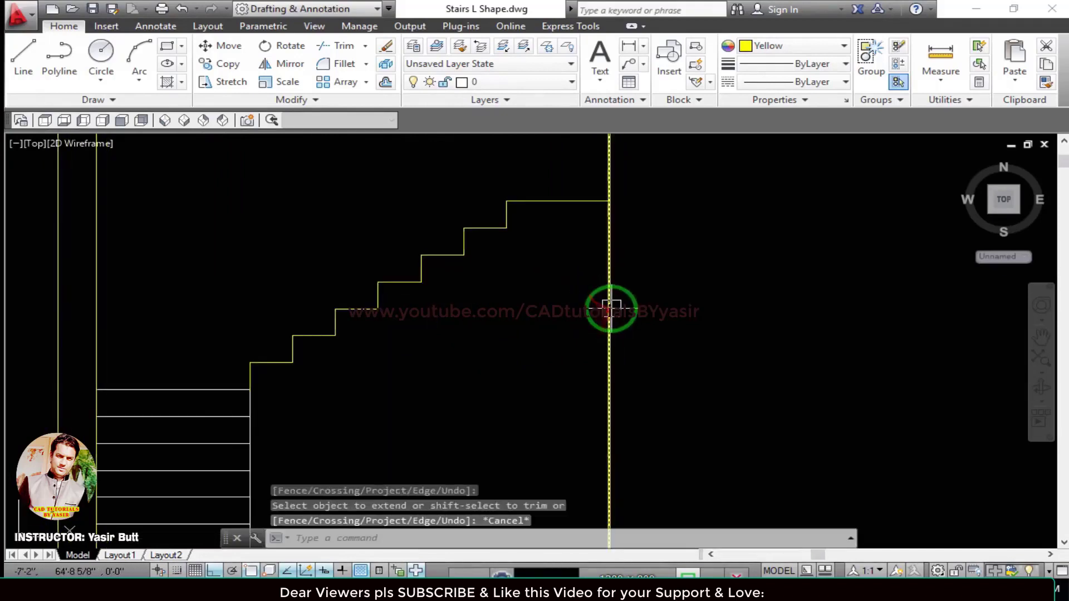
pyautogui.hotkey('ctrl', 's')
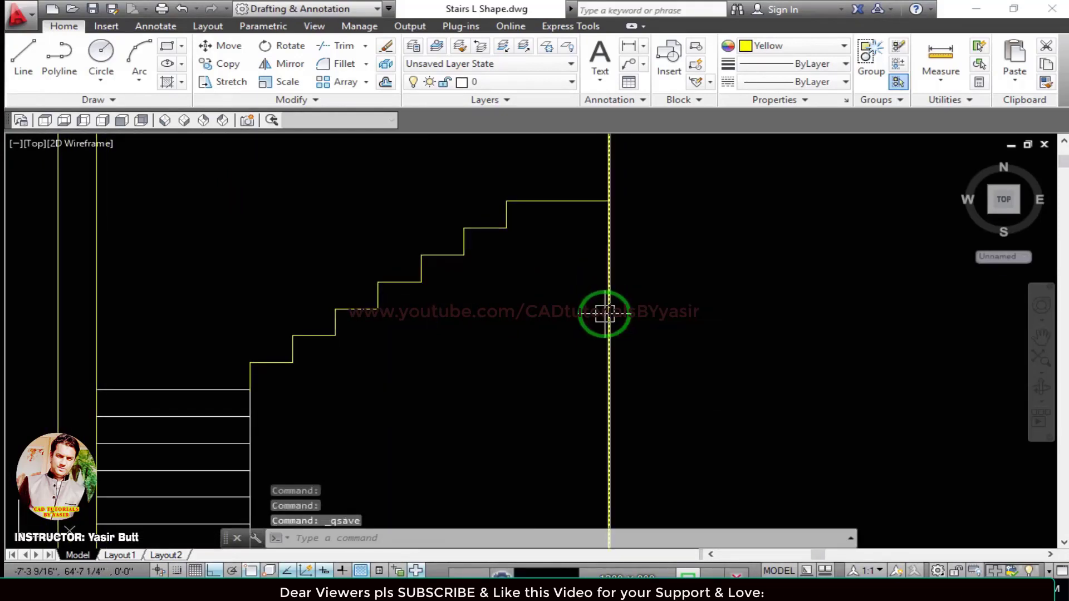
# Draw a sloping line under the upper flight from the base of its top riser to the base of its first riser.
pyautogui.moveTo(606, 312); pyautogui.dragTo(616, 265, button='middle')
pyautogui.scroll(-3, 584, 351)
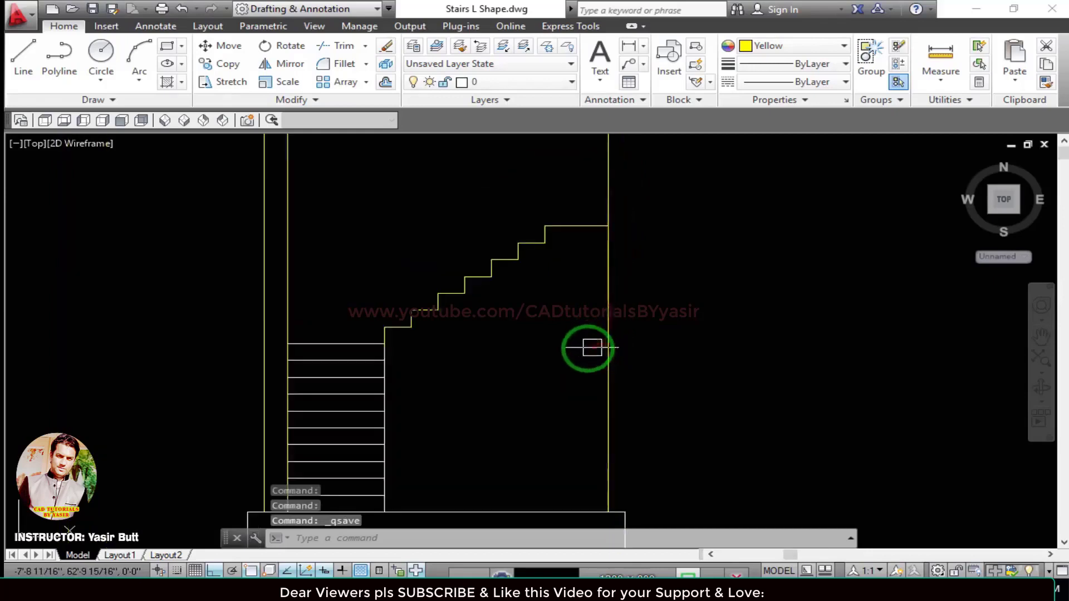
pyautogui.moveTo(540, 324)
pyautogui.mouseDown(button='middle')
pyautogui.moveTo(489, 334)
pyautogui.moveTo(496, 310)
pyautogui.moveTo(418, 317)
pyautogui.moveTo(489, 291)
pyautogui.mouseUp(button='middle')
pyautogui.scroll(2, 380, 322)
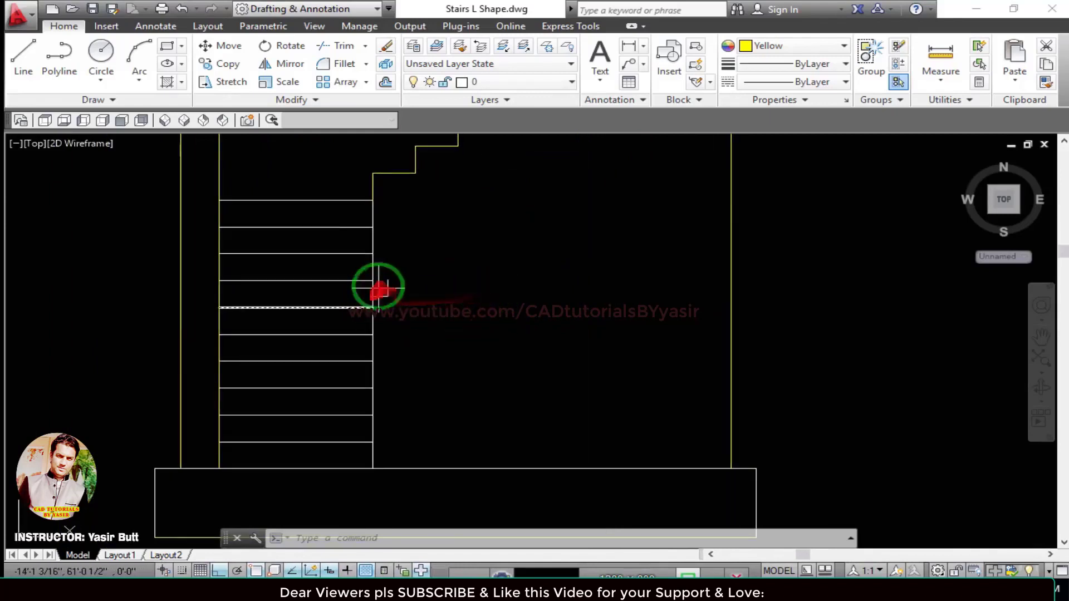
pyautogui.moveTo(535, 317); pyautogui.dragTo(534, 356, button='middle')
pyautogui.scroll(-1, 534, 356)
pyautogui.moveTo(583, 287); pyautogui.dragTo(529, 319, button='middle')
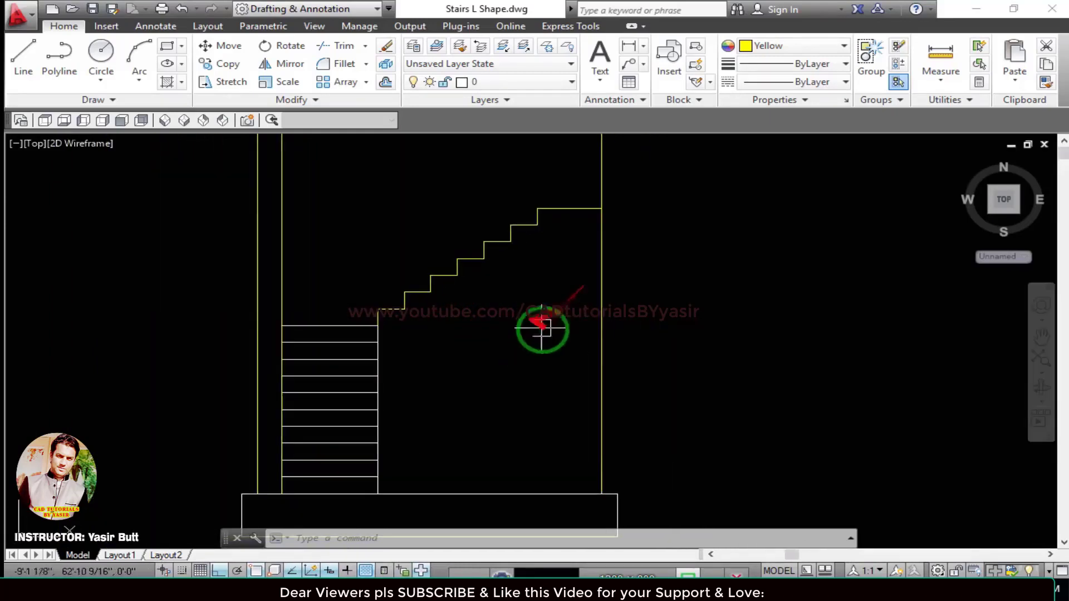
pyautogui.press('l')
pyautogui.press('Return')
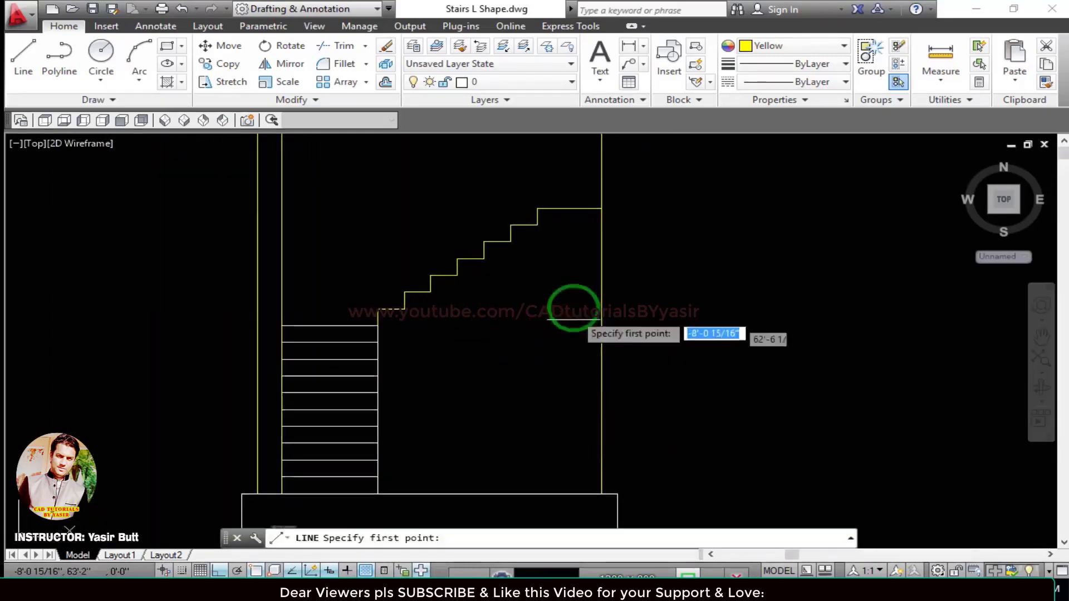
pyautogui.click(537, 226)
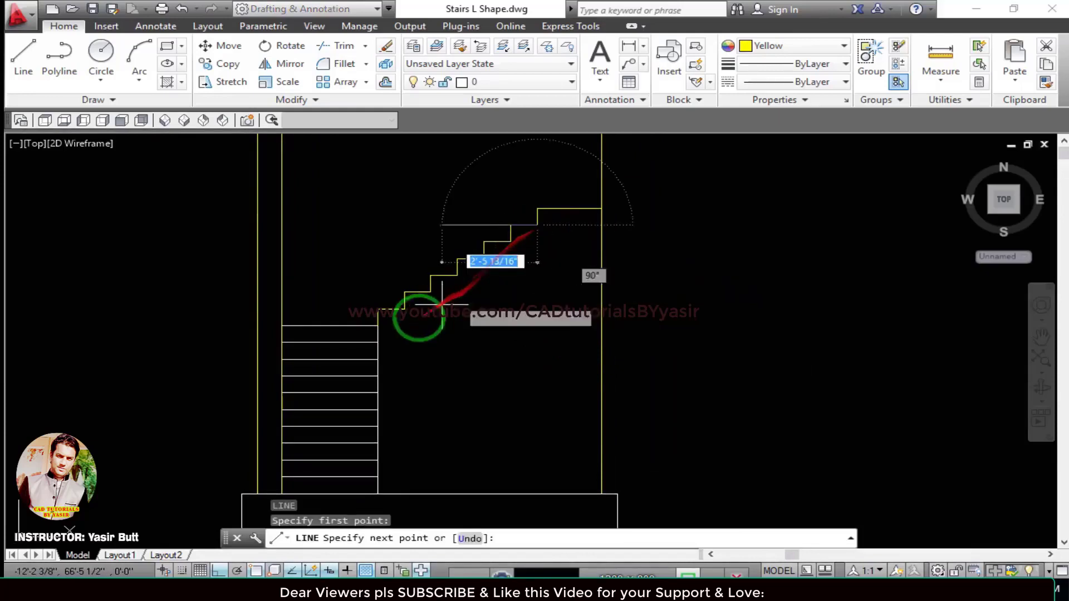
pyautogui.click(377, 325)
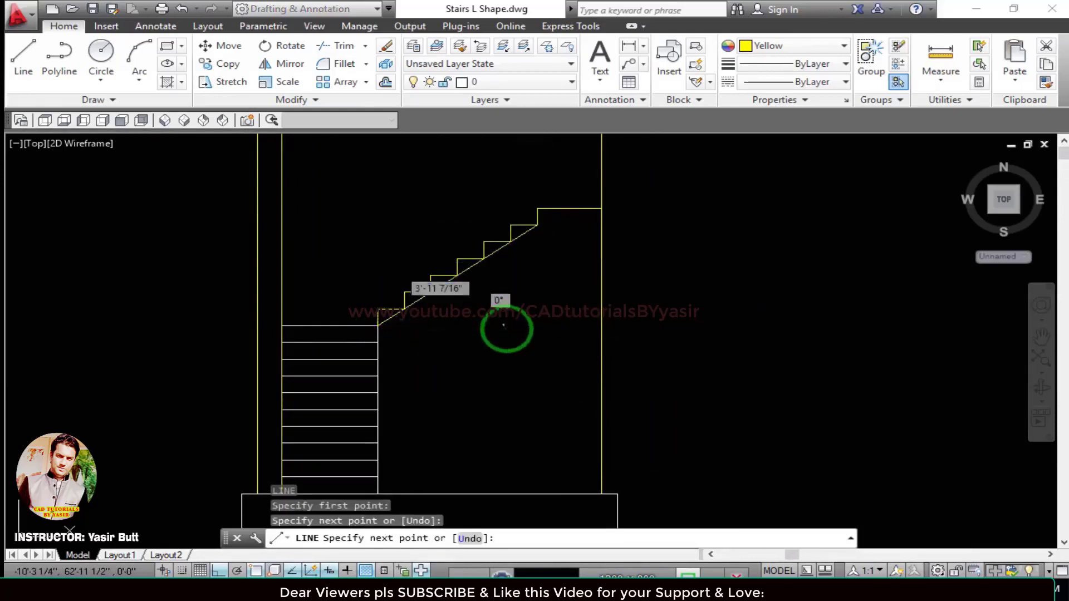
pyautogui.press('Escape')
# Match the elevation's three vertical wall lines to the properties of the lower flight's white top riser line.
pyautogui.moveTo(512, 341); pyautogui.dragTo(565, 299, button='middle')
pyautogui.write('M')
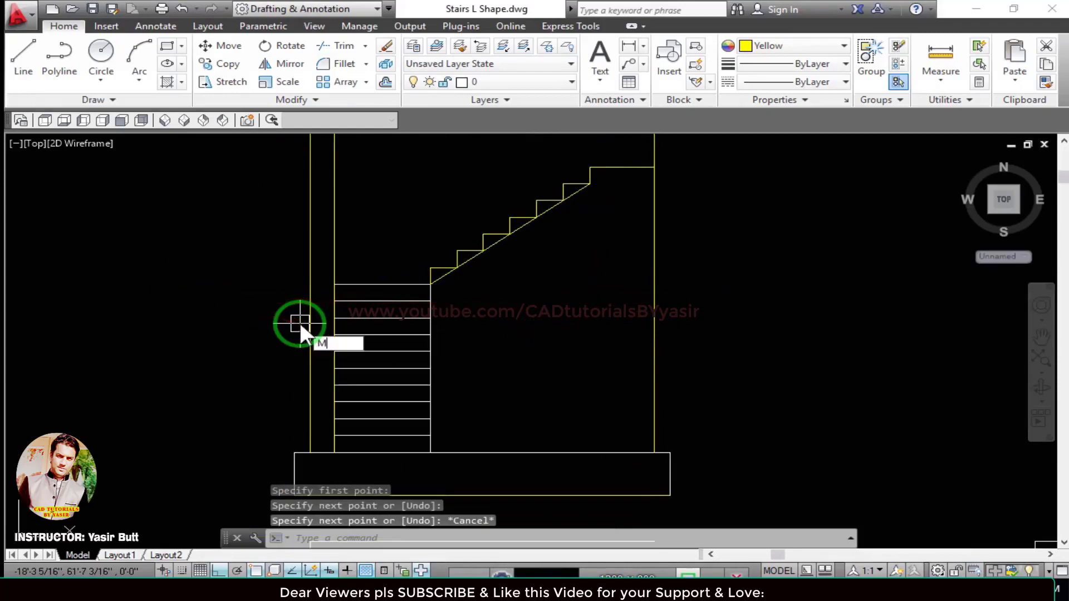
pyautogui.write('A')
pyautogui.press('Return')
pyautogui.click(335, 272)
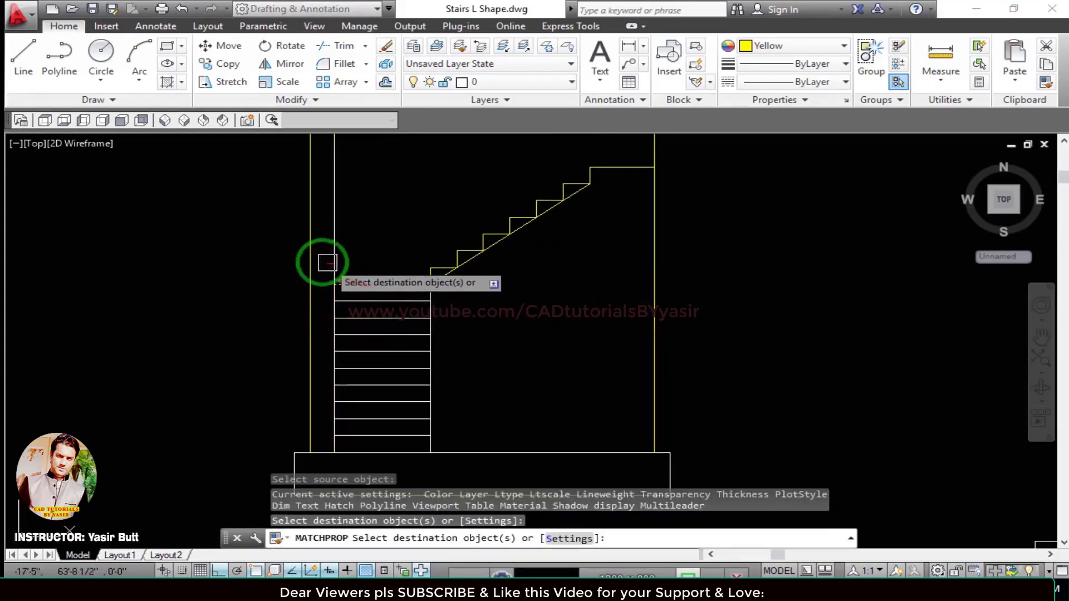
pyautogui.click(328, 263)
pyautogui.click(653, 300)
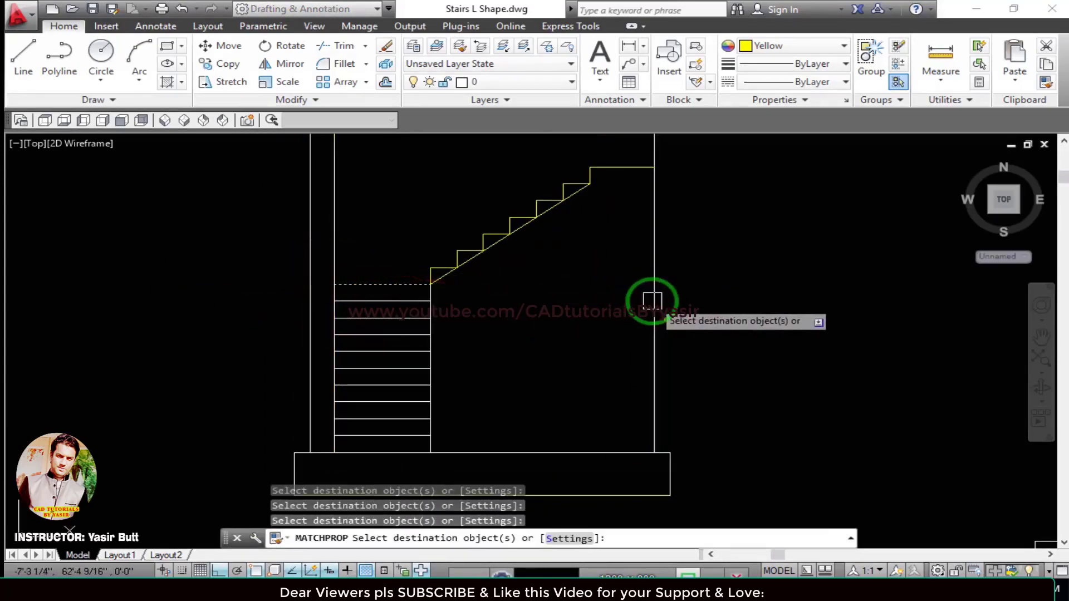
pyautogui.press('Escape')
# Match the base rectangle's lower edge to the properties of its white upper edge and save the drawing.
pyautogui.moveTo(536, 387); pyautogui.dragTo(544, 315, button='middle')
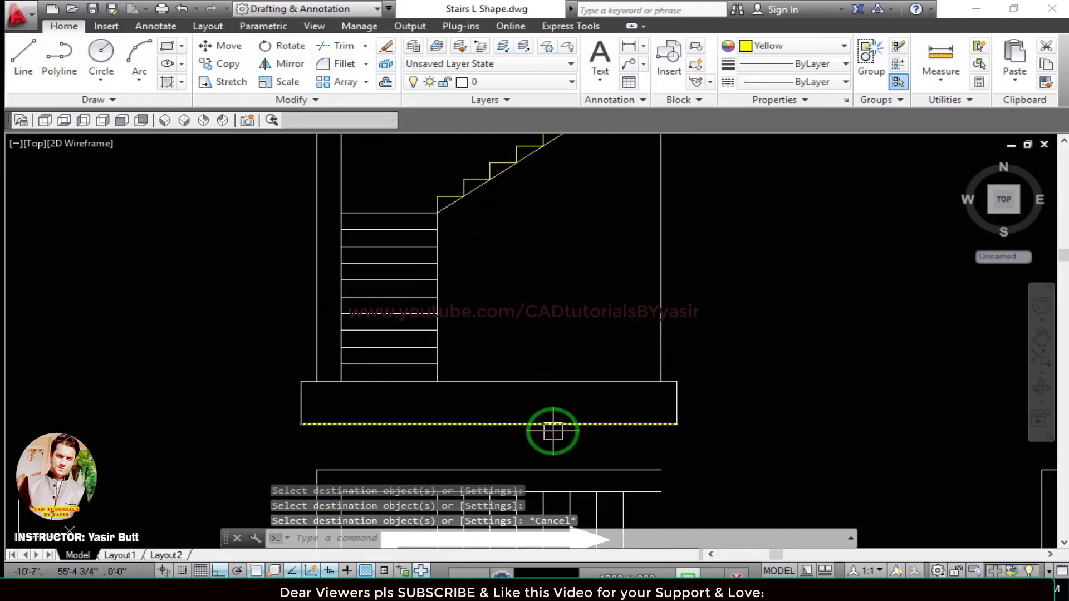
pyautogui.write('MA')
pyautogui.press('Return')
pyautogui.click(551, 425)
pyautogui.click(552, 426)
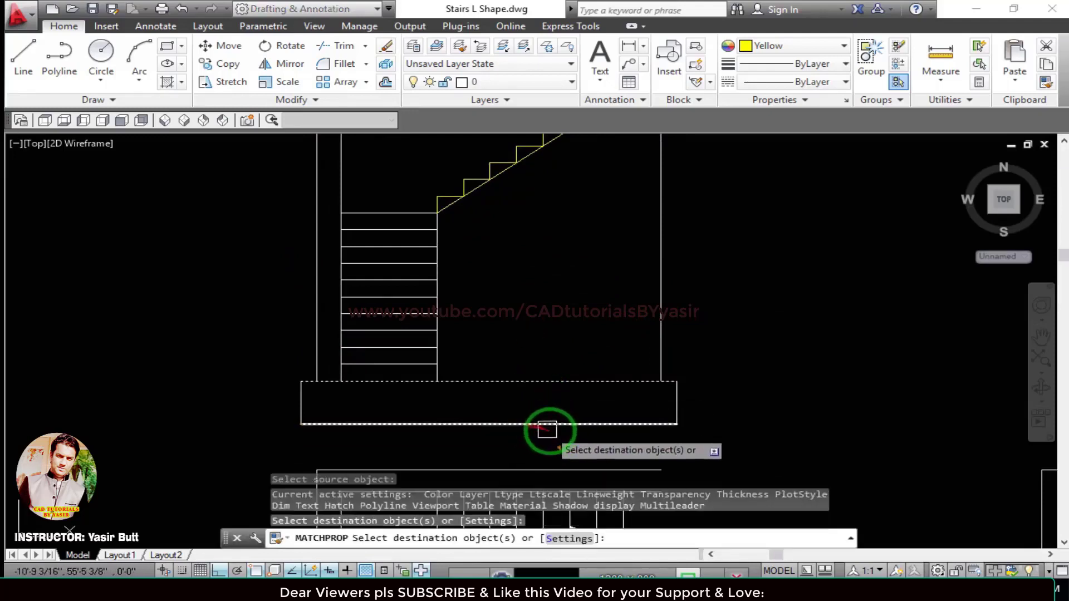
pyautogui.press('Escape')
pyautogui.hotkey('ctrl', 's')
# Offset the upper flight's sloping line 4" downward for the slab thickness.
pyautogui.moveTo(510, 321); pyautogui.dragTo(457, 364, button='middle')
pyautogui.moveTo(495, 324); pyautogui.dragTo(479, 420, button='middle')
pyautogui.scroll(1, 489, 331)
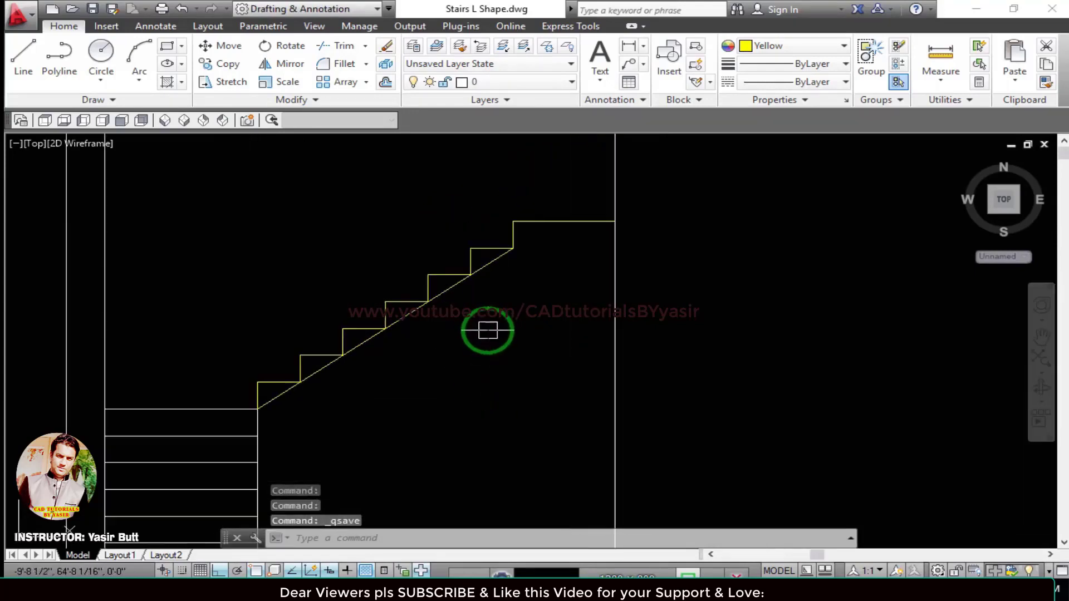
pyautogui.moveTo(489, 330); pyautogui.dragTo(427, 330, button='middle')
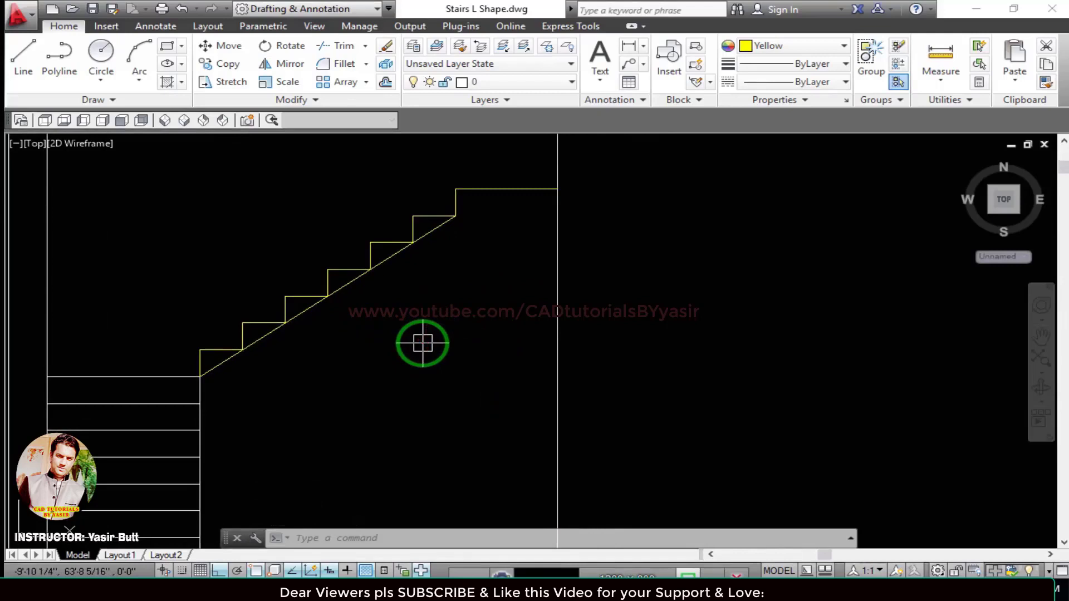
pyautogui.press('Return')
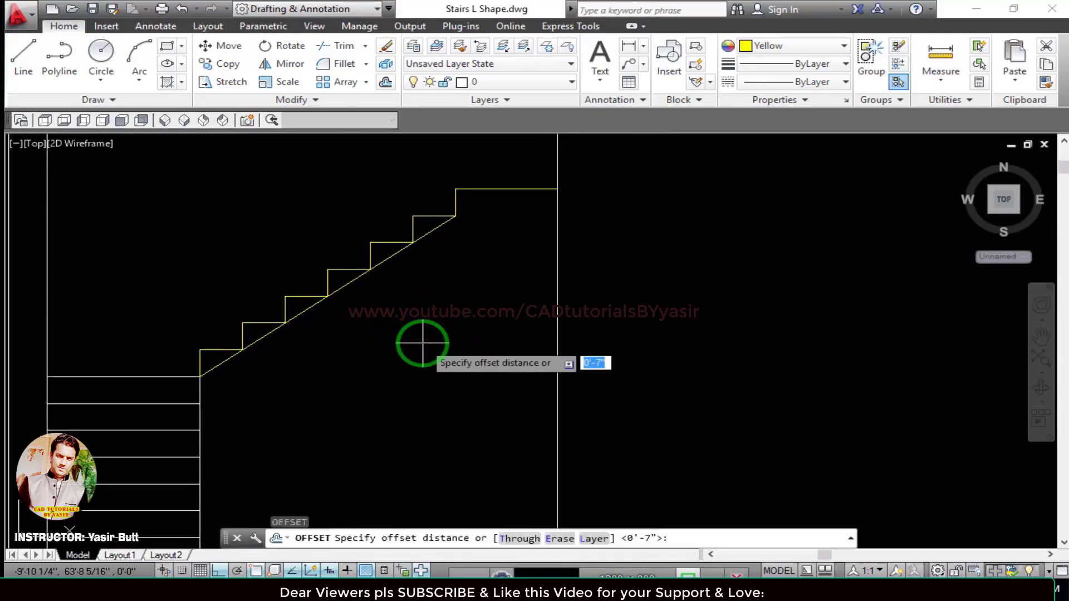
pyautogui.write('4')
pyautogui.press('Return')
pyautogui.click(424, 235)
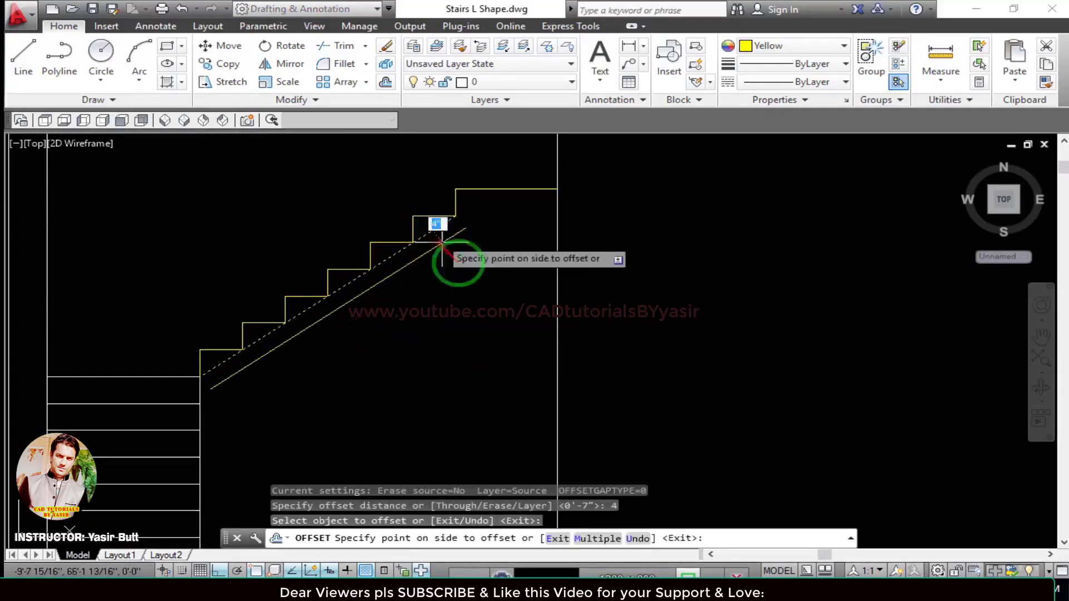
pyautogui.click(503, 215)
# Try to offset the upper flight's whole stepped profile 4" downward, and undo it.
pyautogui.click(511, 222)
pyautogui.click(517, 192)
pyautogui.click(516, 200)
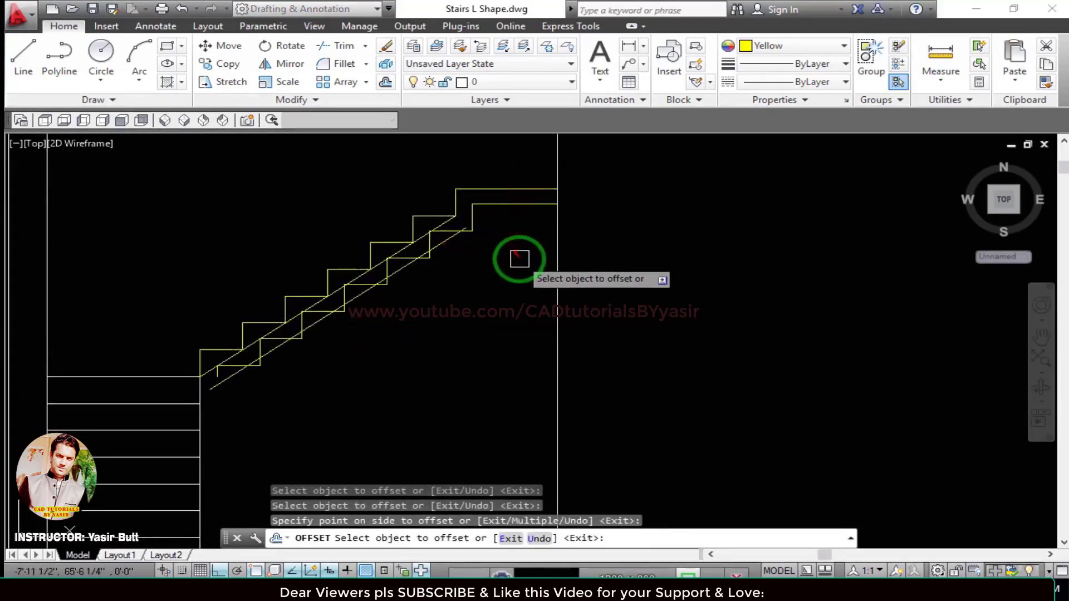
pyautogui.hotkey('ctrl', 'z')
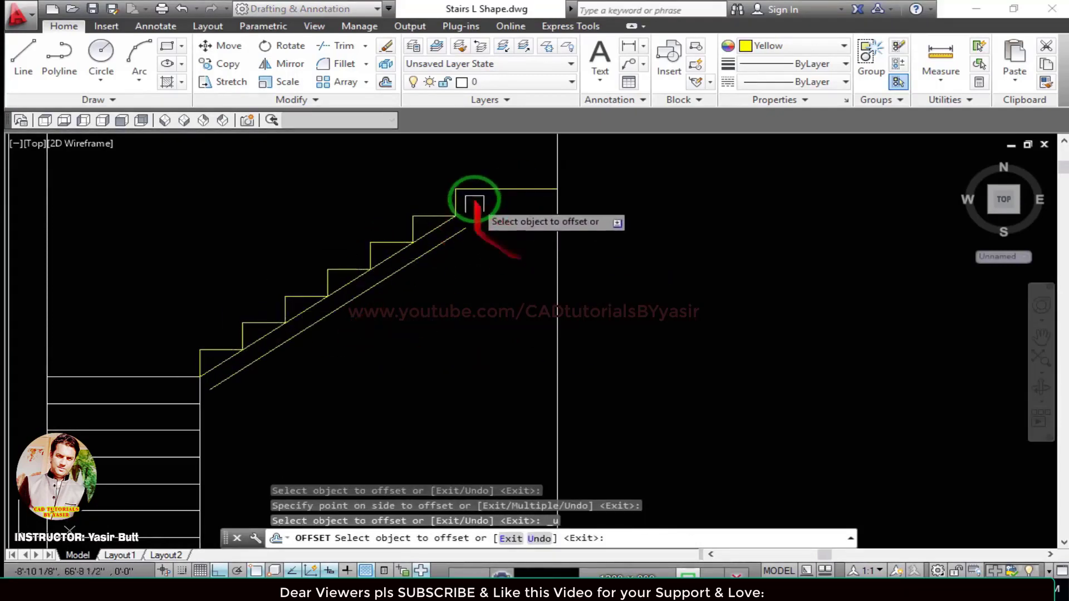
pyautogui.press('Escape')
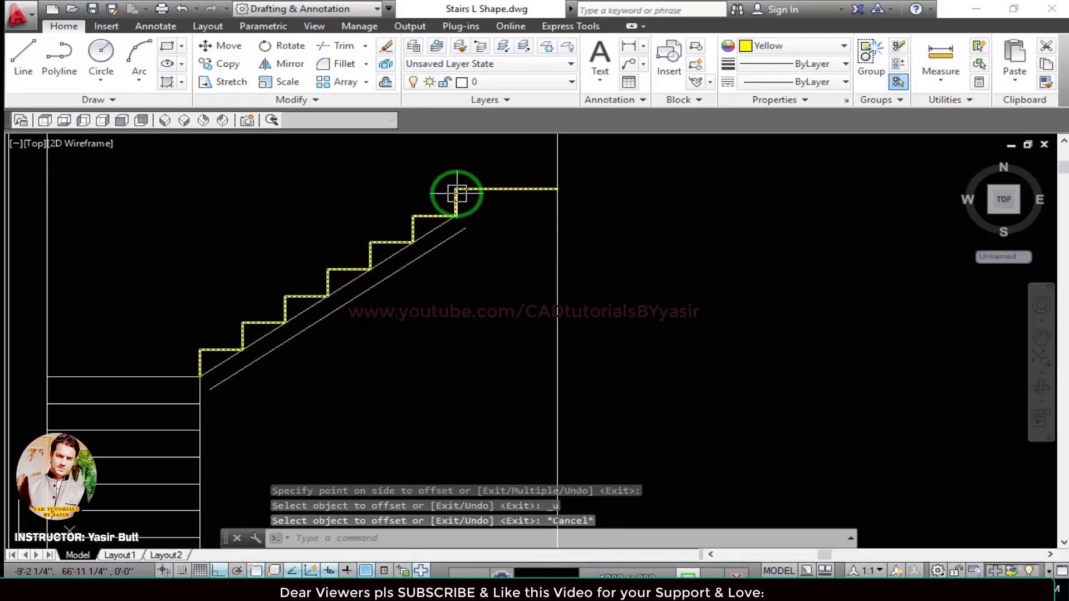
# Trim the top tread off the stepped polyline and redraw it as a separate line to the elevation's right vertical wall line.
pyautogui.write('tr')
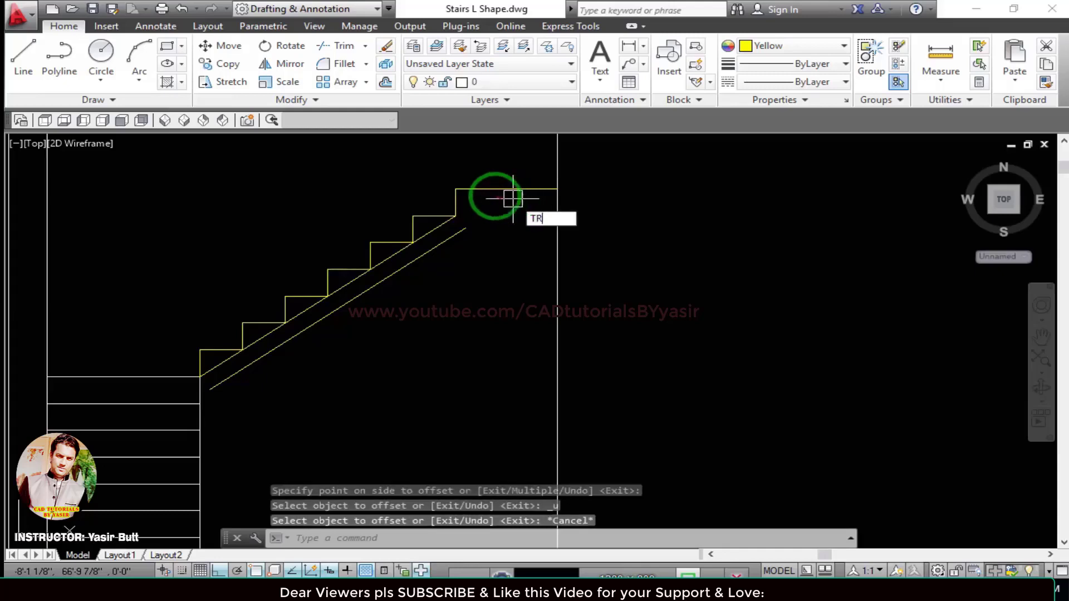
pyautogui.press('Return')
pyautogui.press('Escape')
pyautogui.write('l')
pyautogui.press('Return')
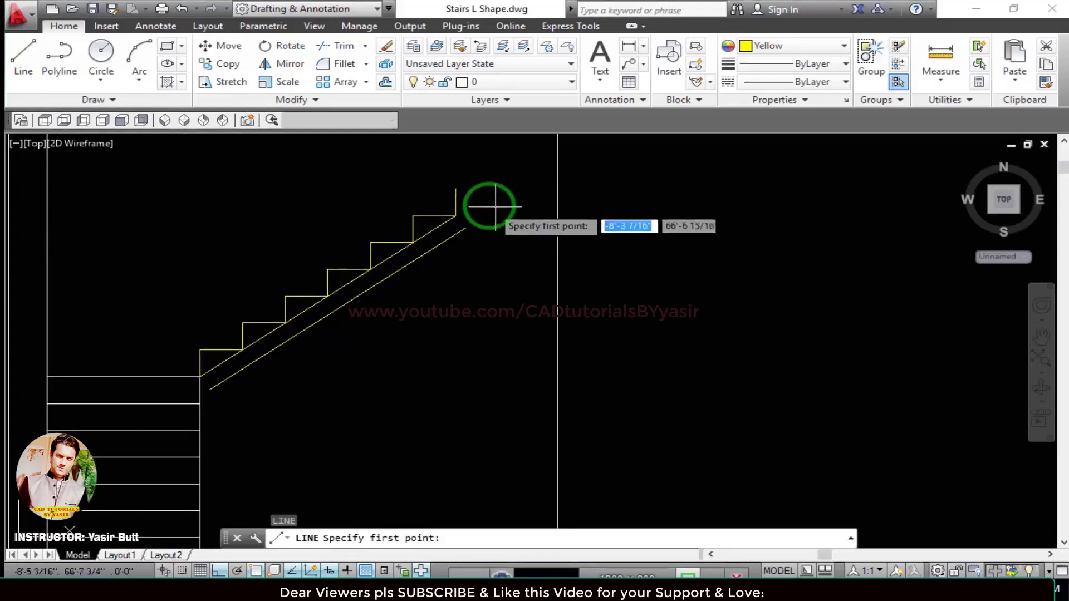
pyautogui.click(455, 189)
pyautogui.click(557, 189)
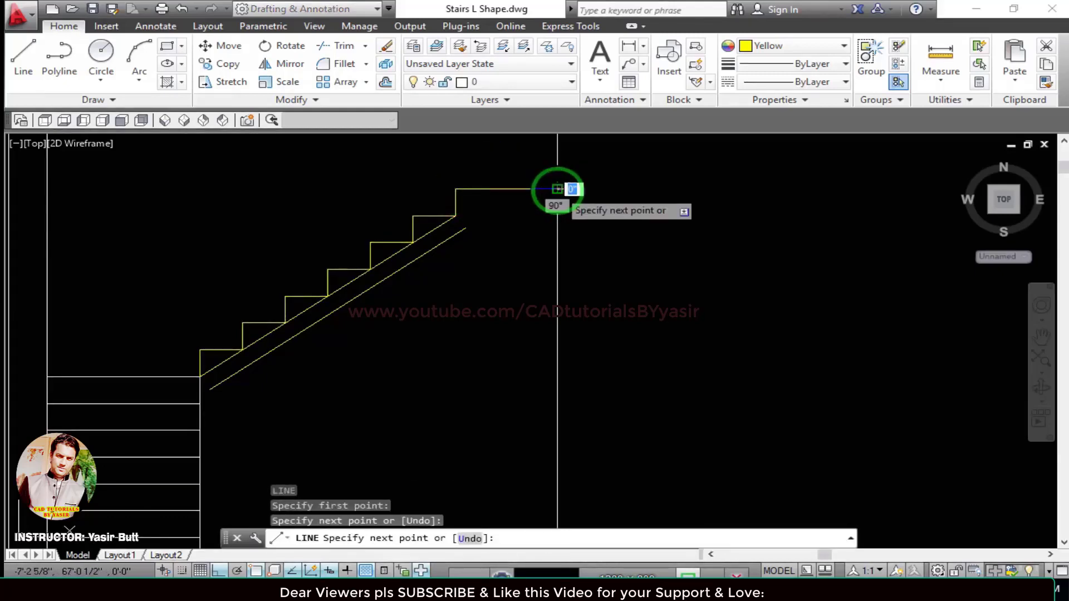
pyautogui.press('Escape')
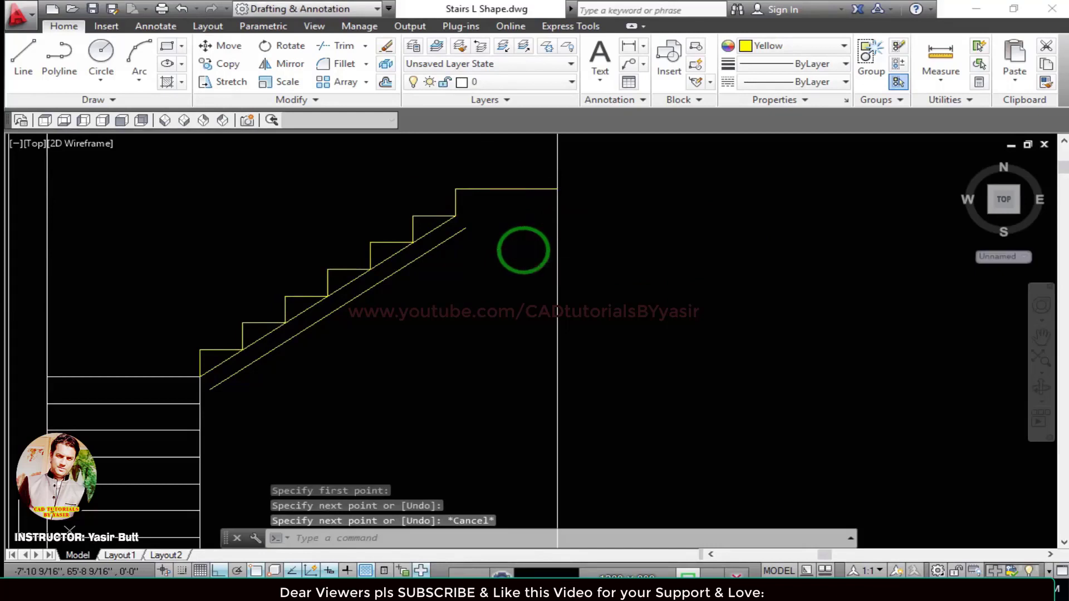
# Try to offset the separate top tread line 4" downward, and undo it.
pyautogui.write('o')
pyautogui.press('Return')
pyautogui.write('4')
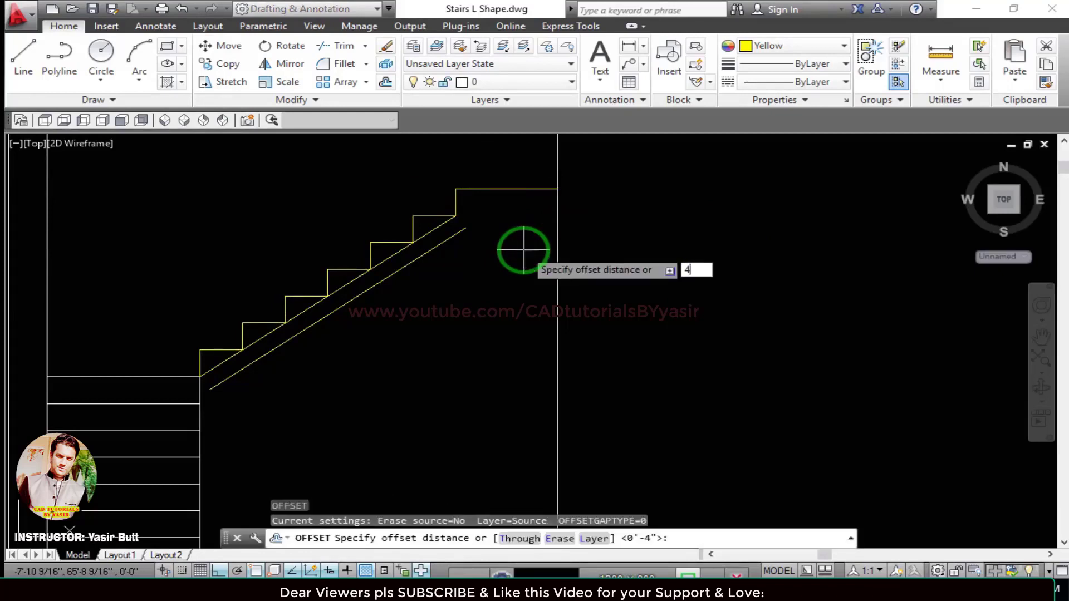
pyautogui.press('Return')
pyautogui.click(520, 189)
pyautogui.click(546, 263)
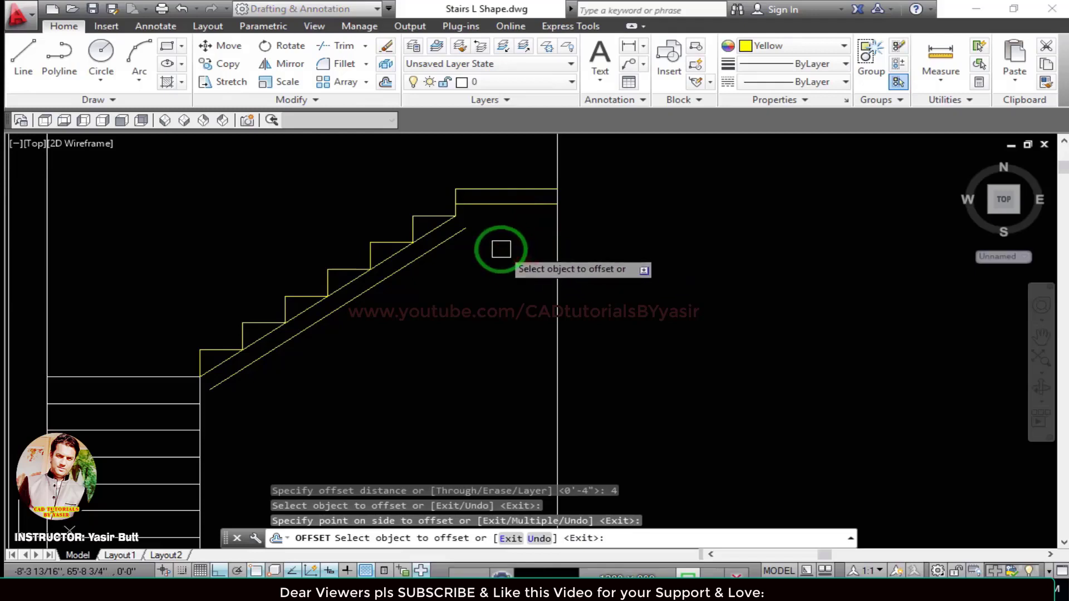
pyautogui.write('u')
pyautogui.press('Return')
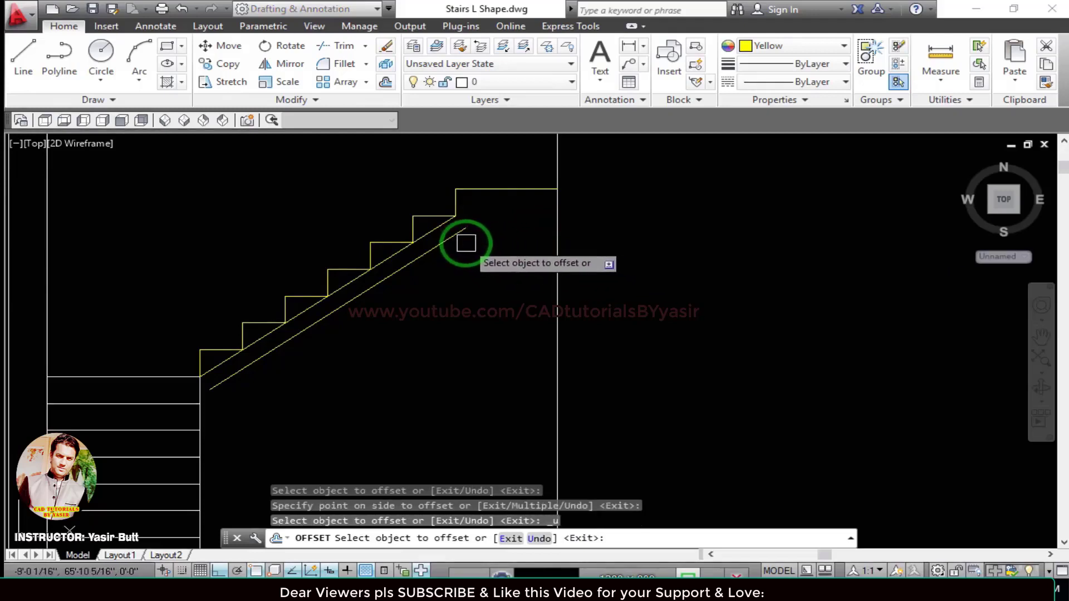
# Erase the offset sloping line beneath the upper flight.
pyautogui.press('Escape')
pyautogui.click(454, 239)
pyautogui.press('Delete')
pyautogui.press('Escape')
pyautogui.press('Escape')
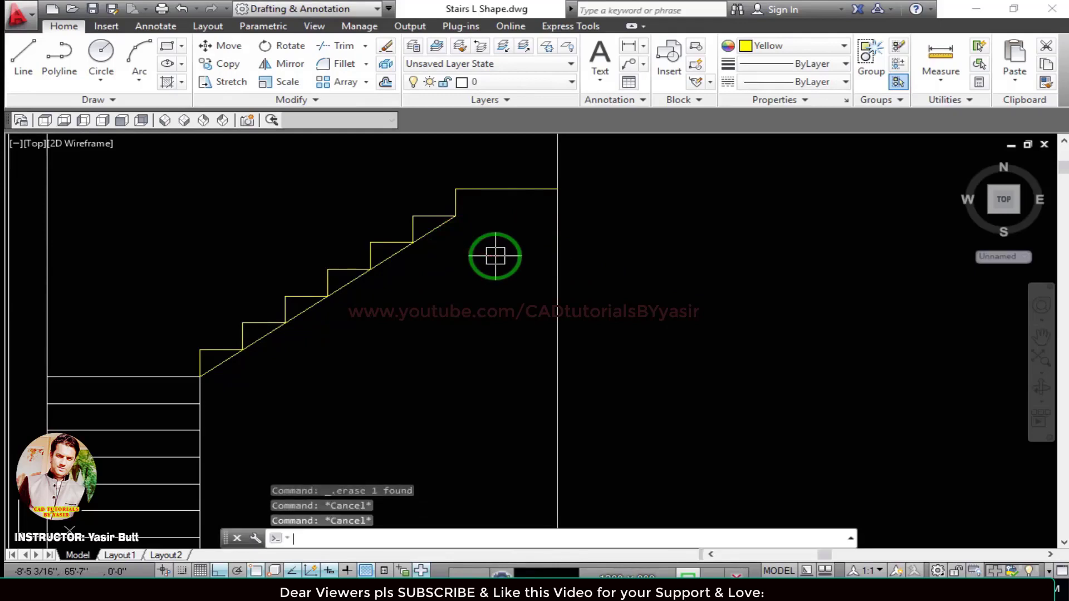
# Offset both the upper flight's sloping line and its top tread line 4" downward.
pyautogui.write('o')
pyautogui.press('Return')
pyautogui.write('4')
pyautogui.press('Return')
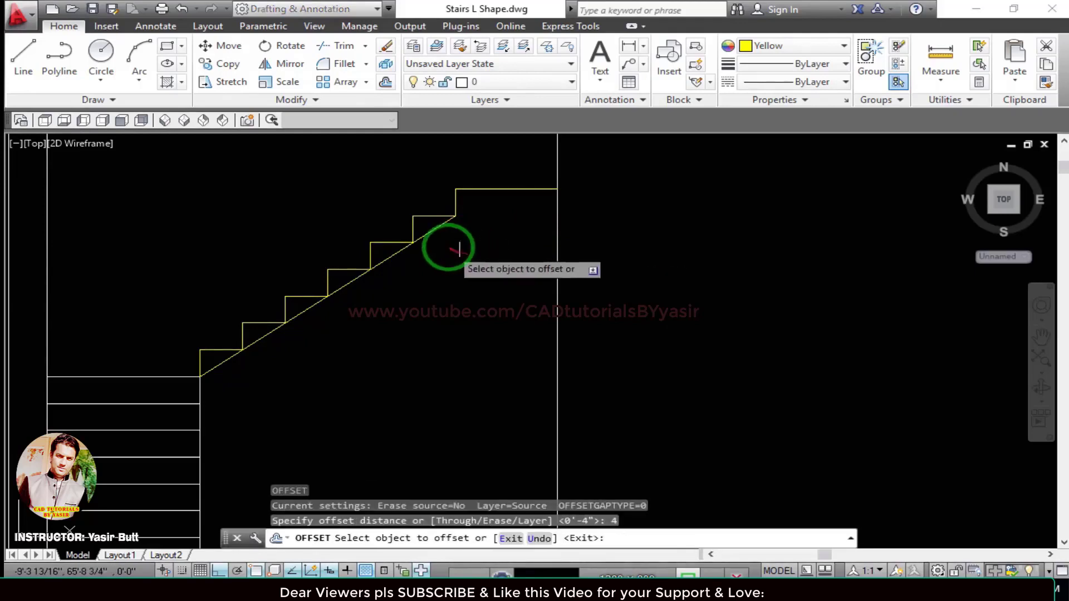
pyautogui.click(448, 222)
pyautogui.click(457, 252)
pyautogui.click(501, 189)
pyautogui.click(512, 262)
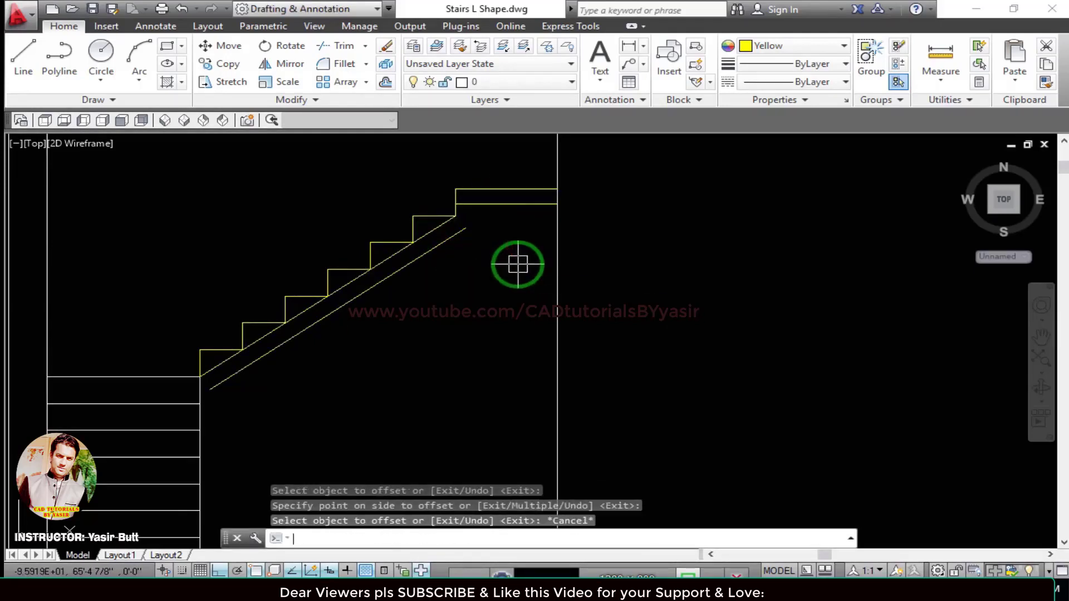
pyautogui.press('Escape')
# Extend the upper flight's offset underside line to the adjoining lines.
pyautogui.write('EX')
pyautogui.press('Return')
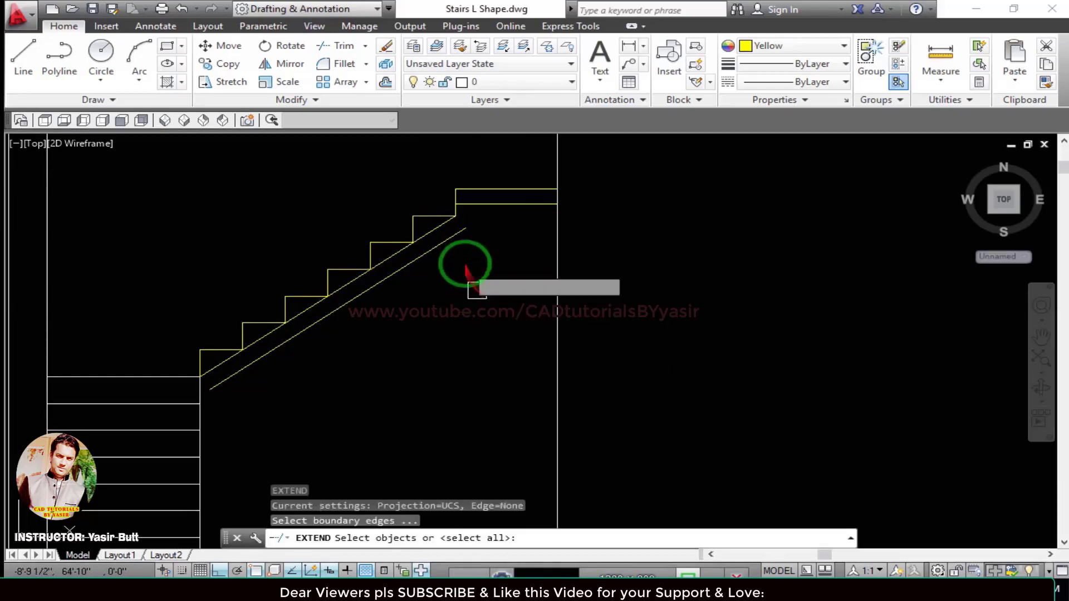